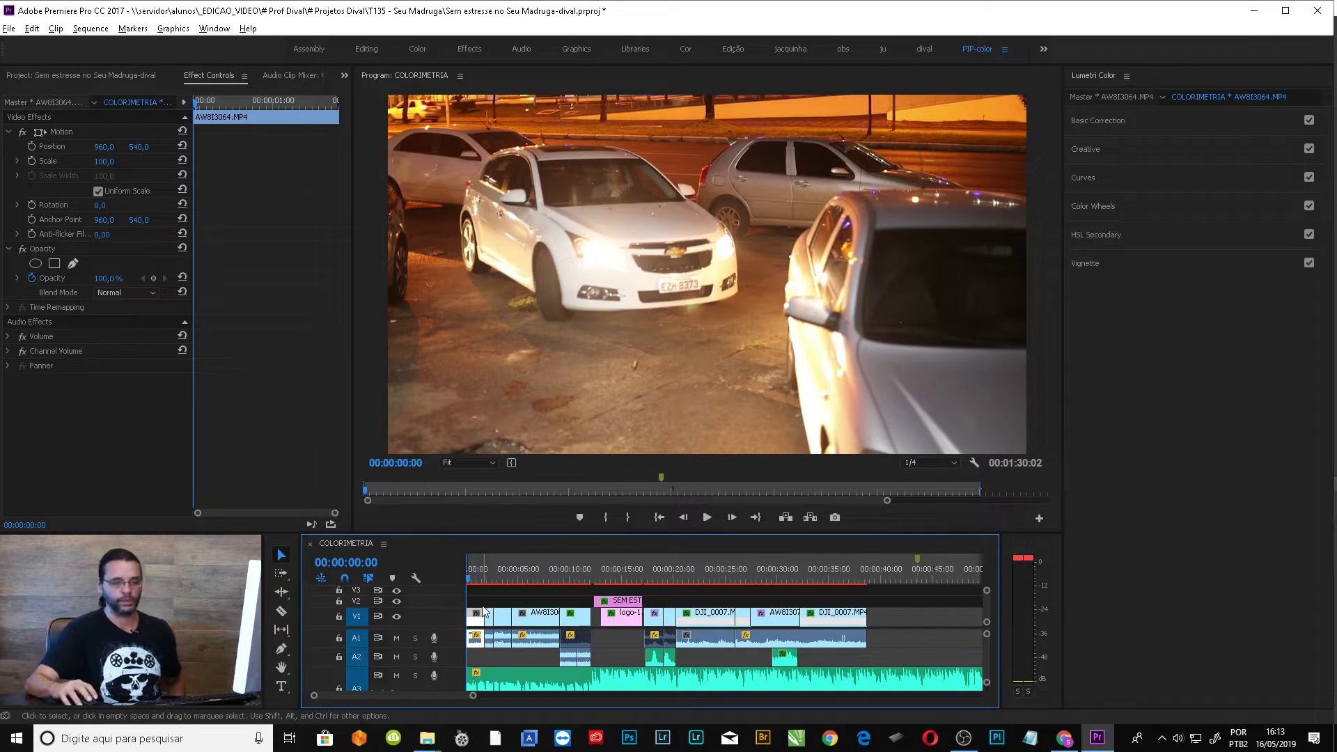
# - Scrub through the COLORIMETRIA sequence to view the parking-lot, barbershop facade, logo and interior interview shots
pyautogui.click(473, 579)
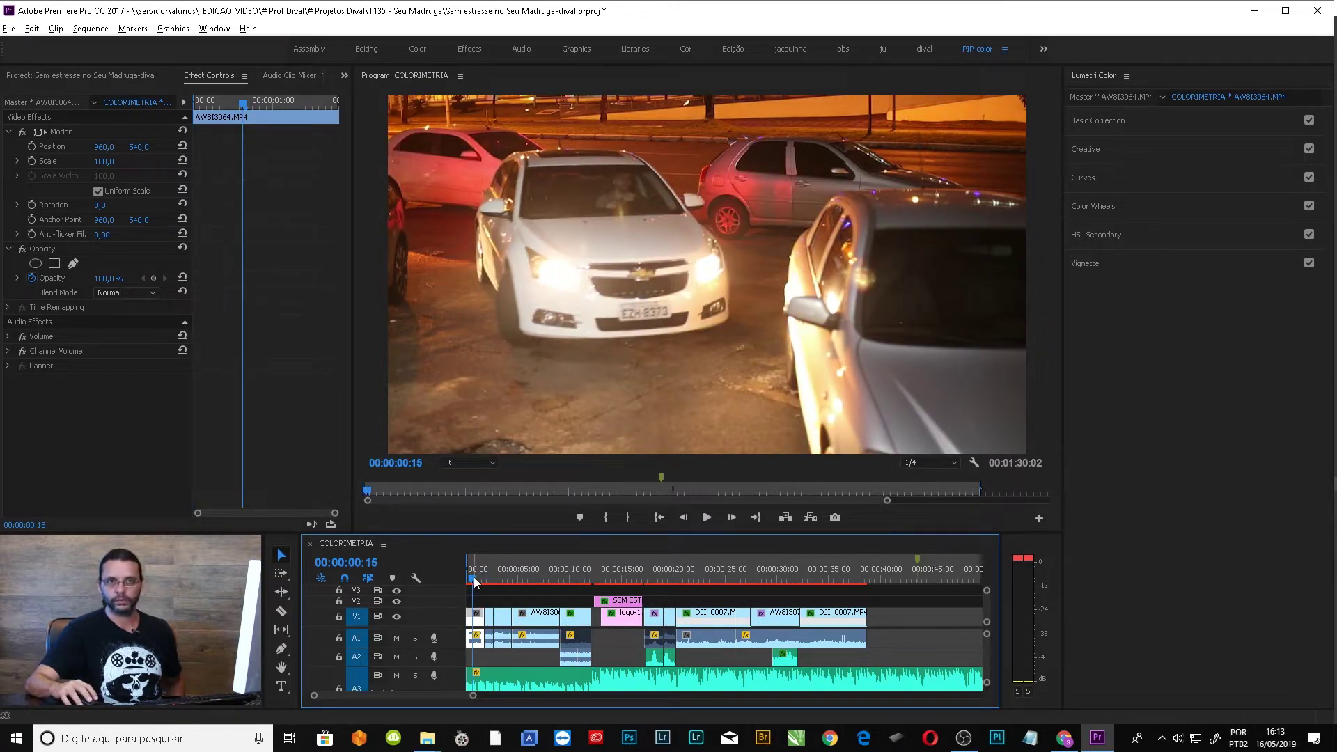
pyautogui.moveTo(473, 583); pyautogui.dragTo(657, 600)
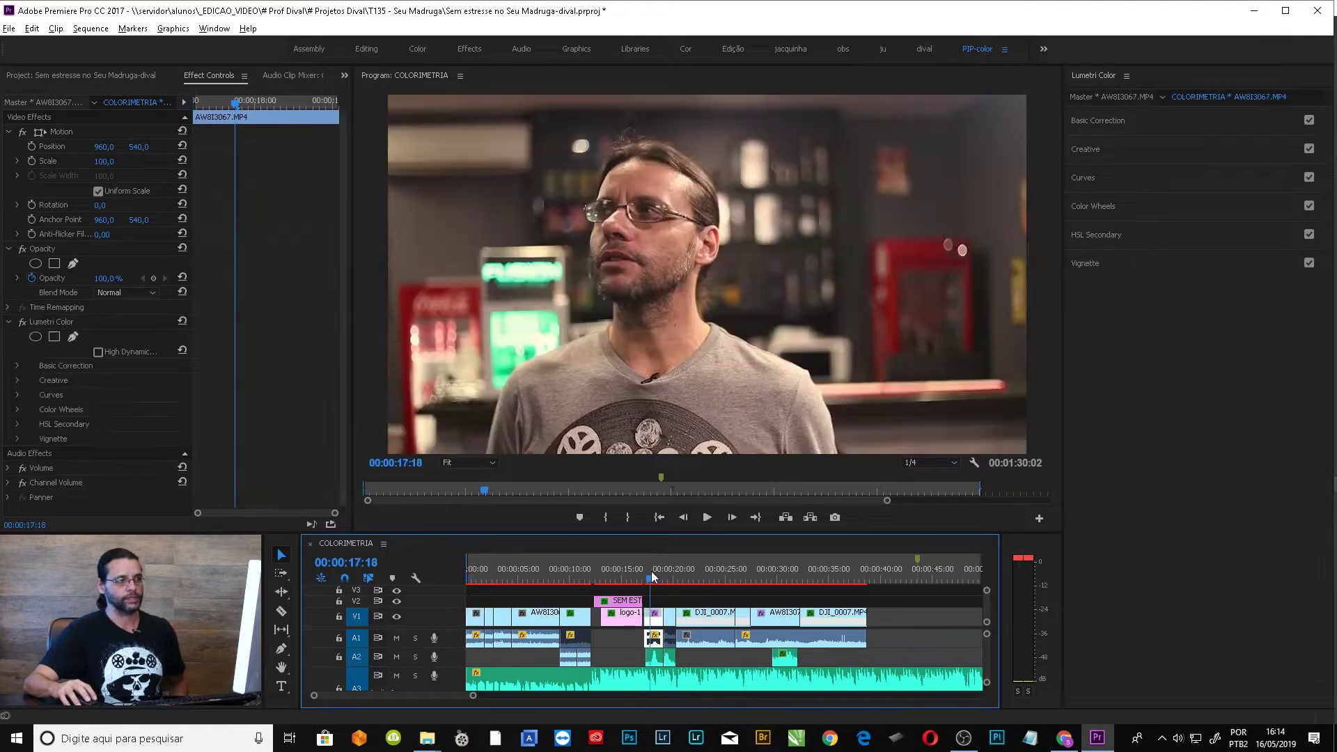
pyautogui.click(473, 577)
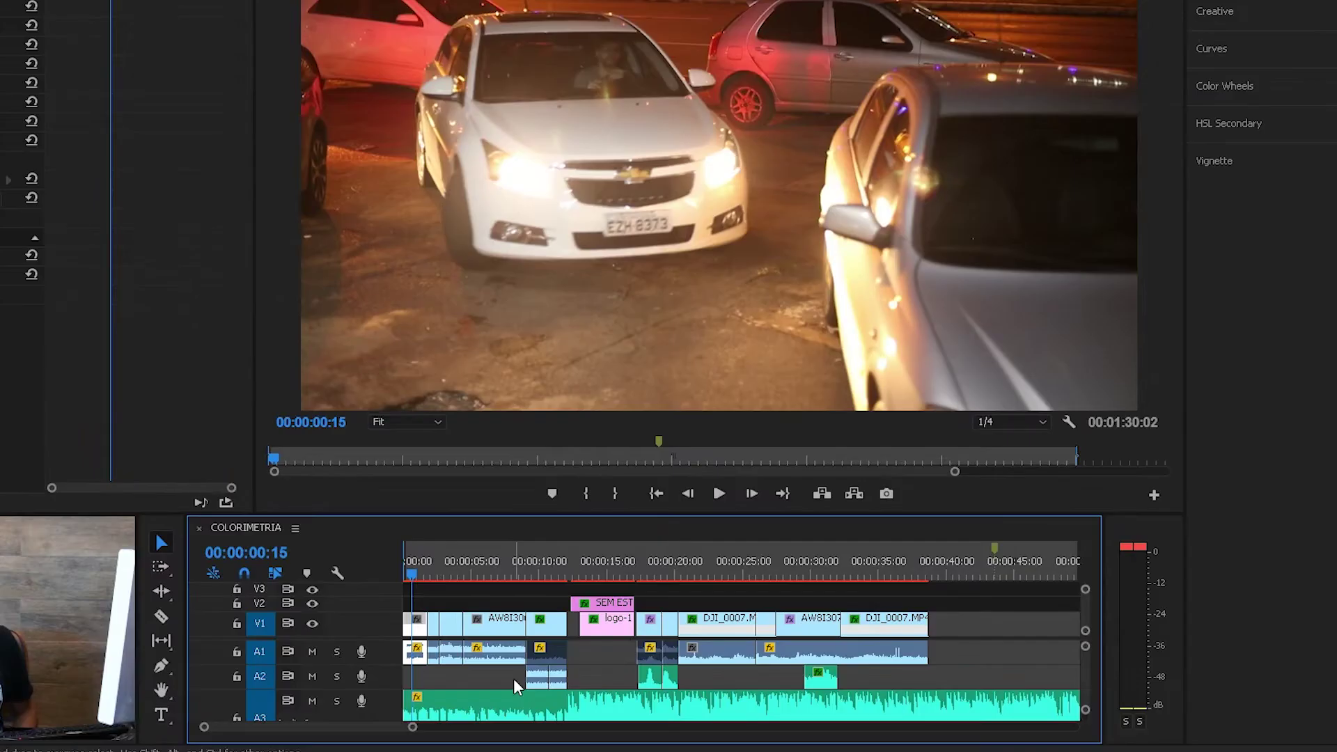
pyautogui.click(547, 572)
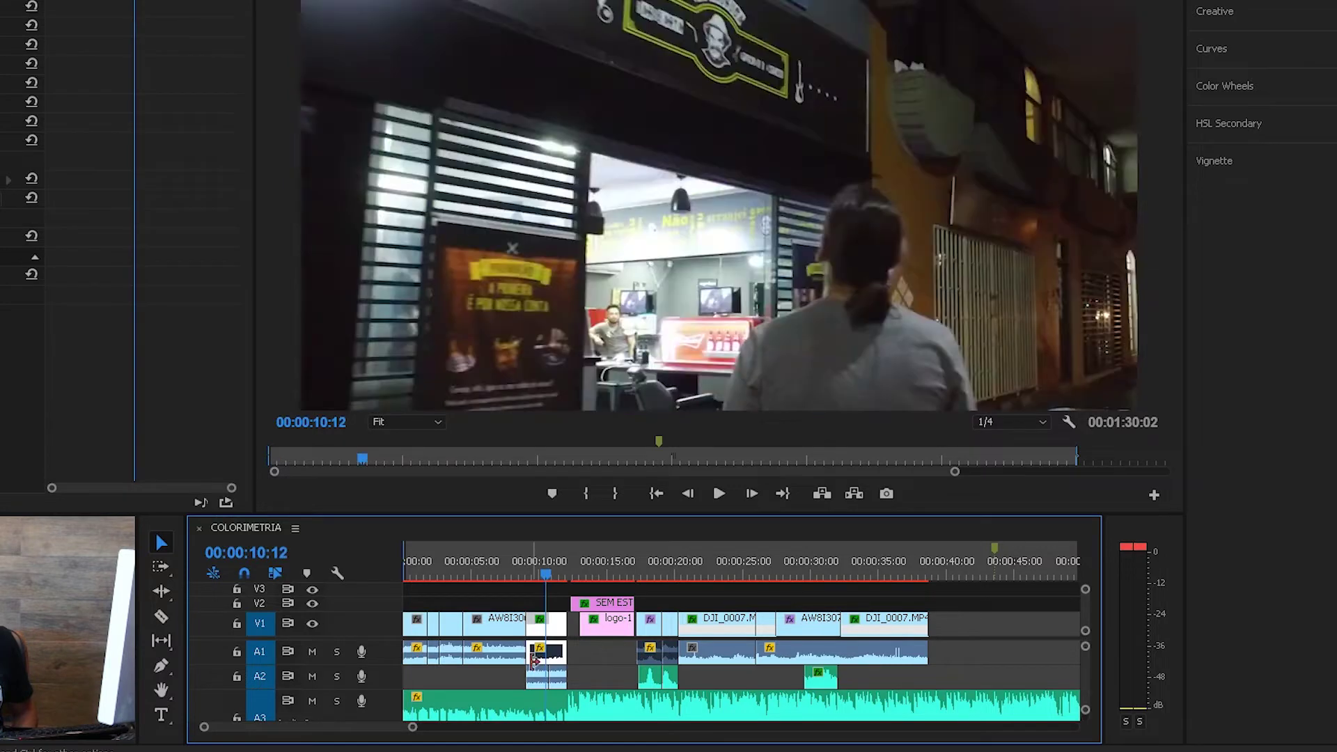
pyautogui.click(594, 575)
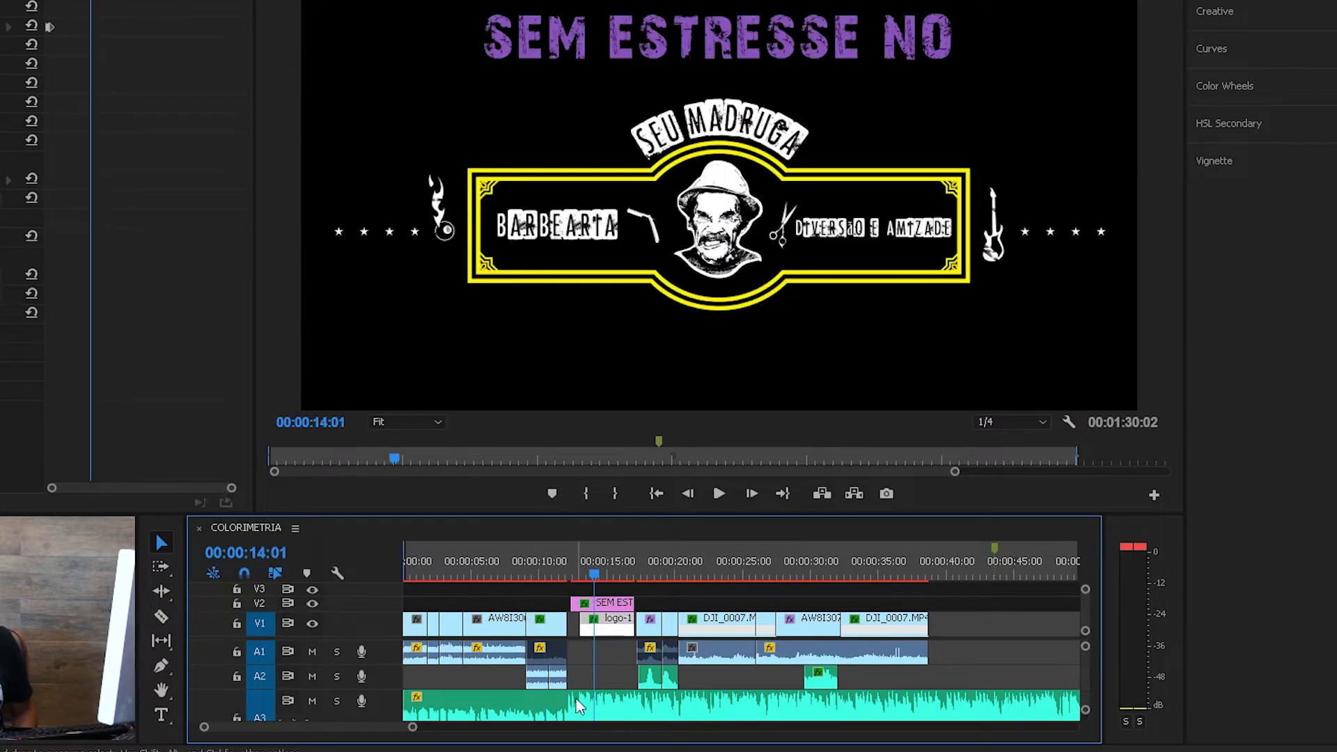
pyautogui.click(654, 564)
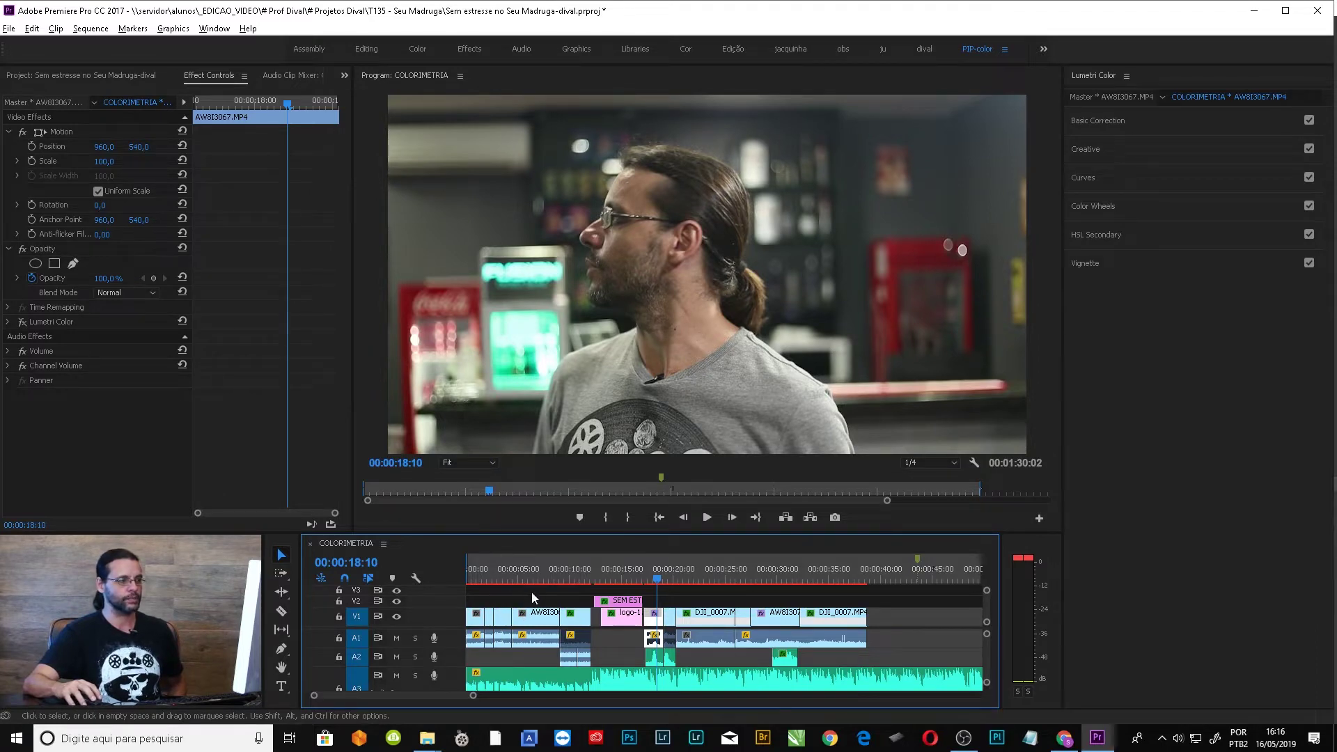
pyautogui.click(476, 582)
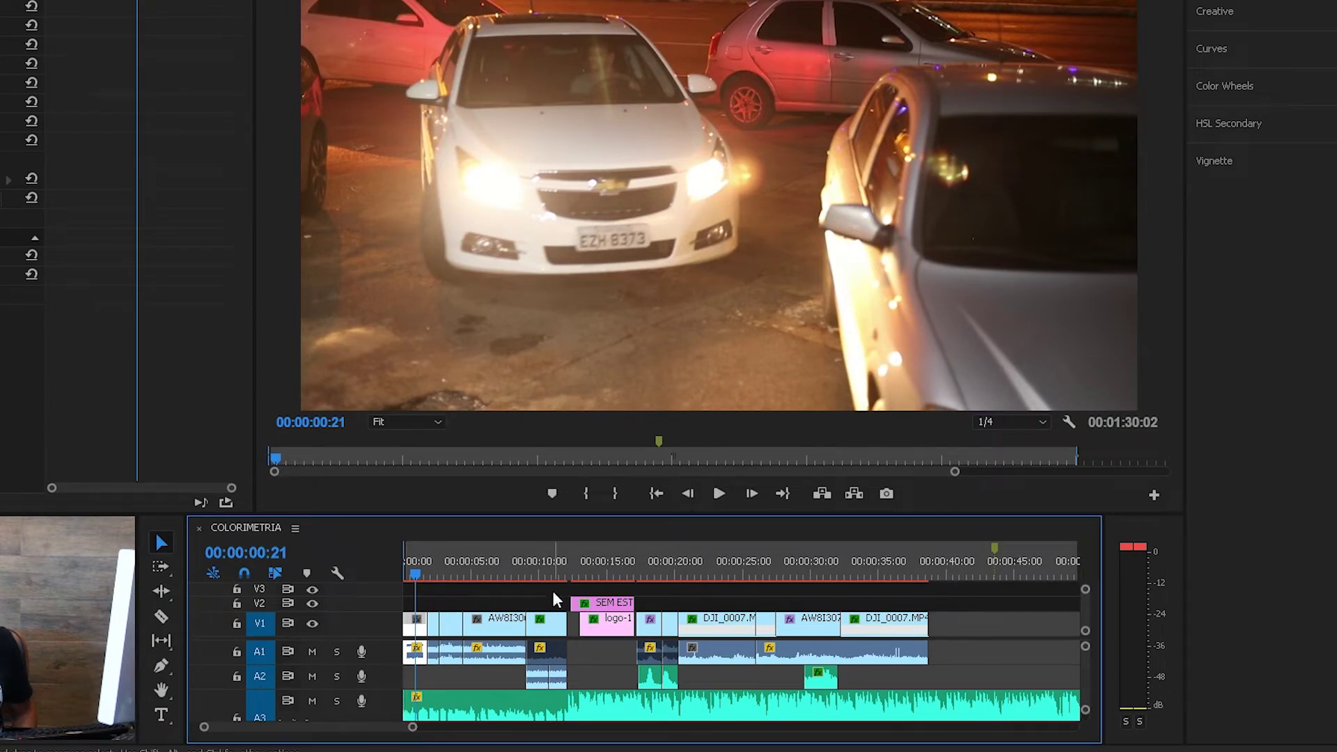
# - Compare the colours of the barbershop facade shot with the orange-lit parking-lot and close-up shots before it
pyautogui.click(542, 564)
pyautogui.click(541, 627)
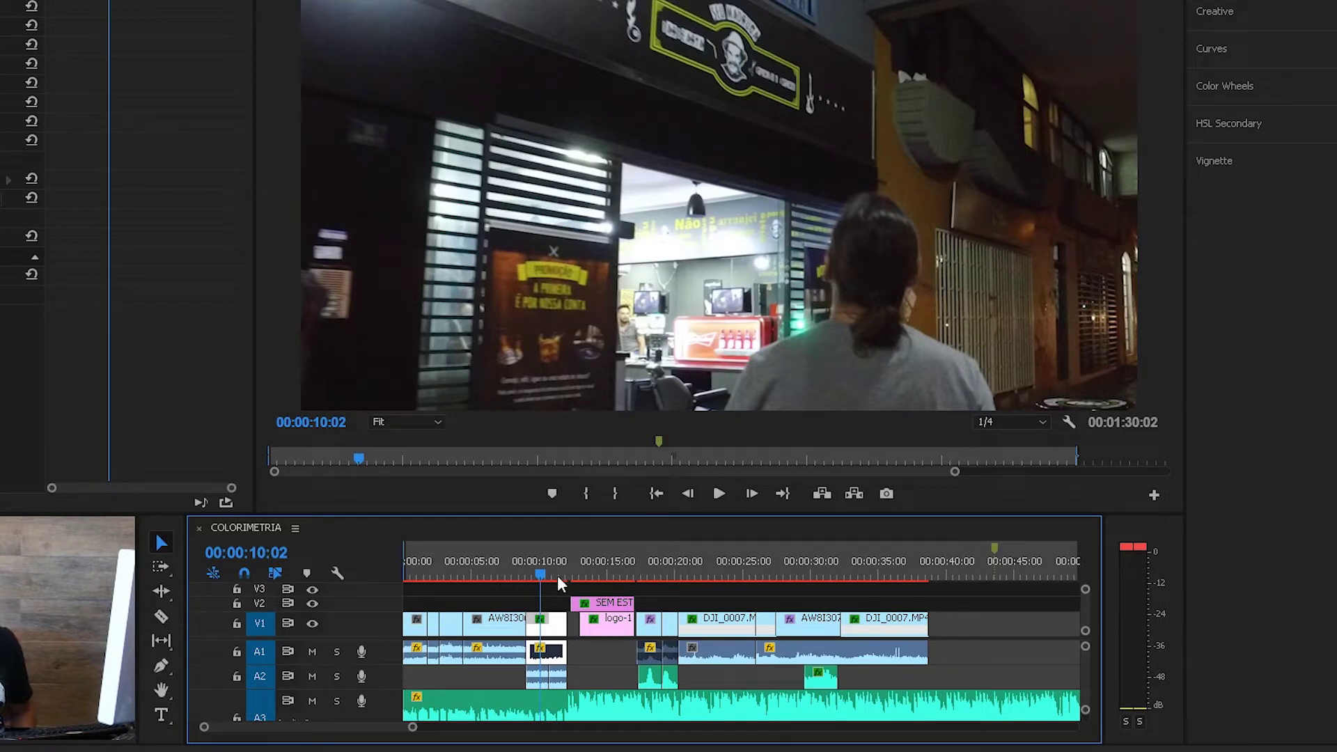
pyautogui.moveTo(540, 572); pyautogui.dragTo(445, 598)
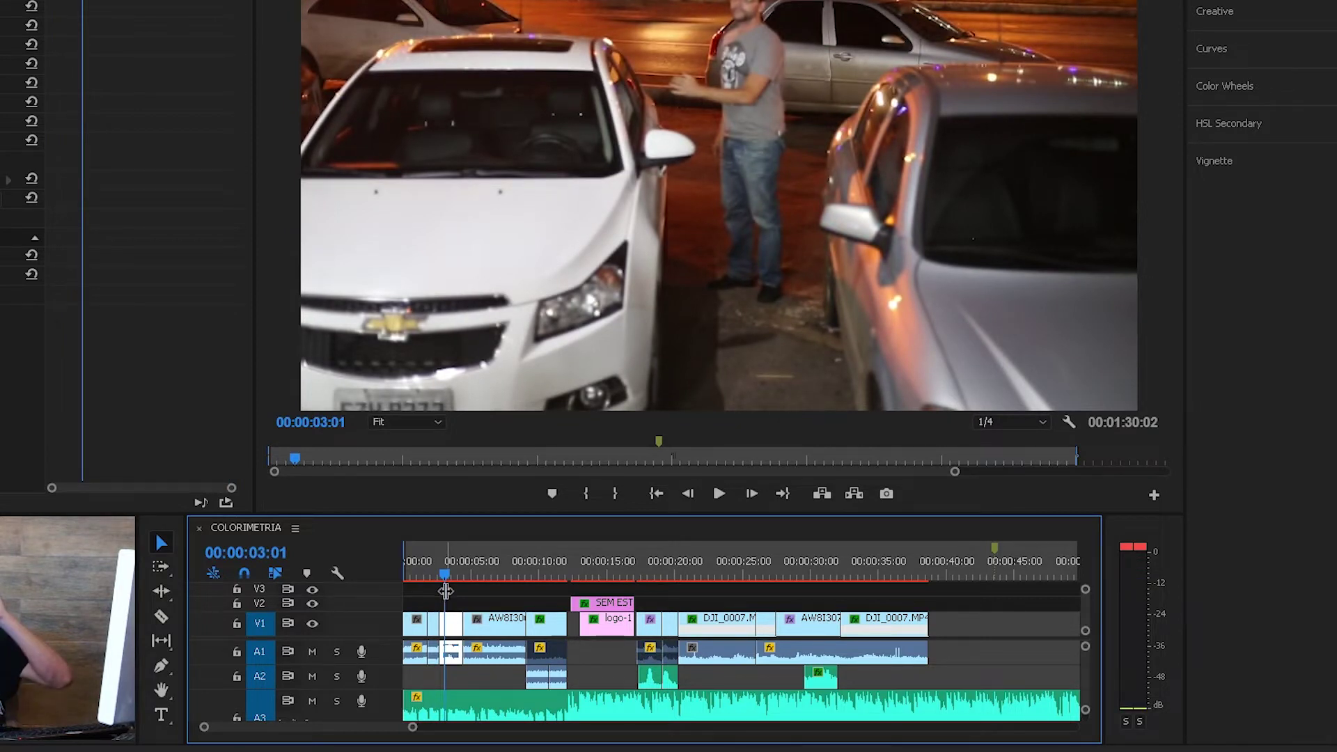
pyautogui.moveTo(443, 570); pyautogui.dragTo(482, 579)
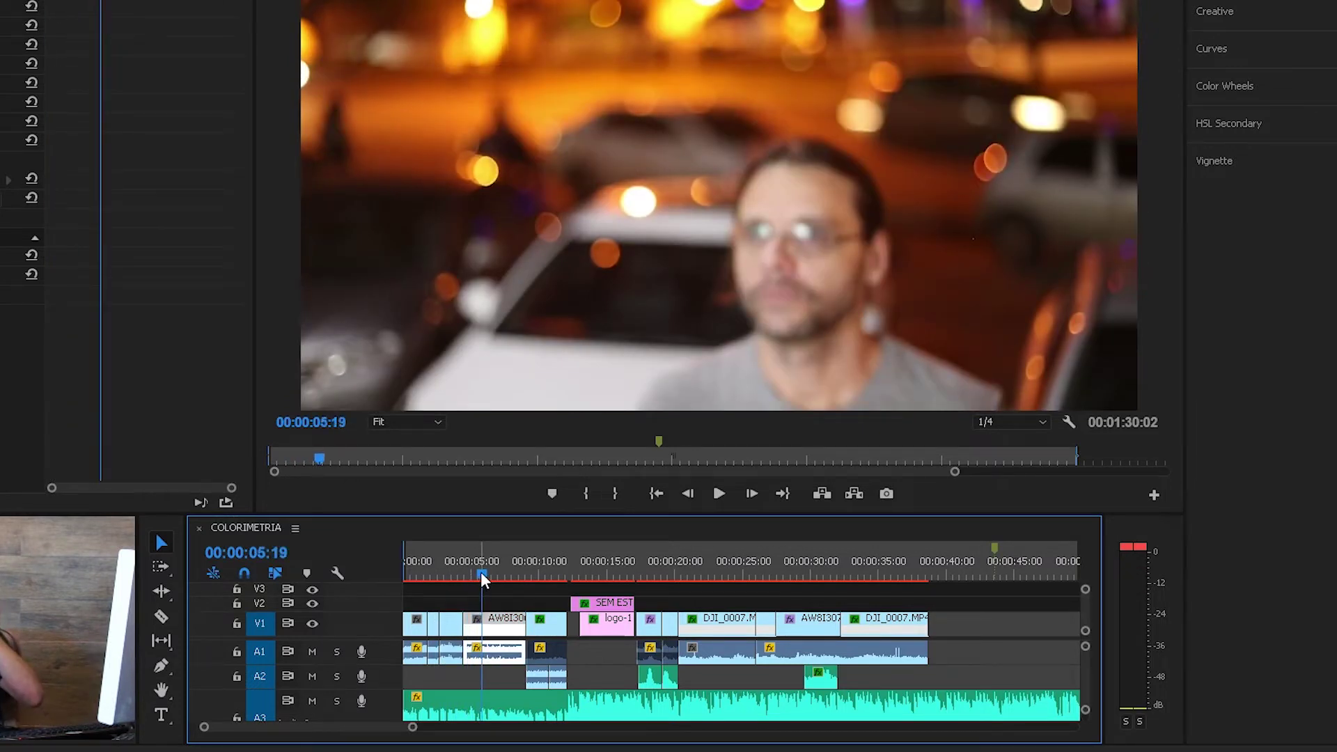
pyautogui.moveTo(482, 579); pyautogui.dragTo(525, 578)
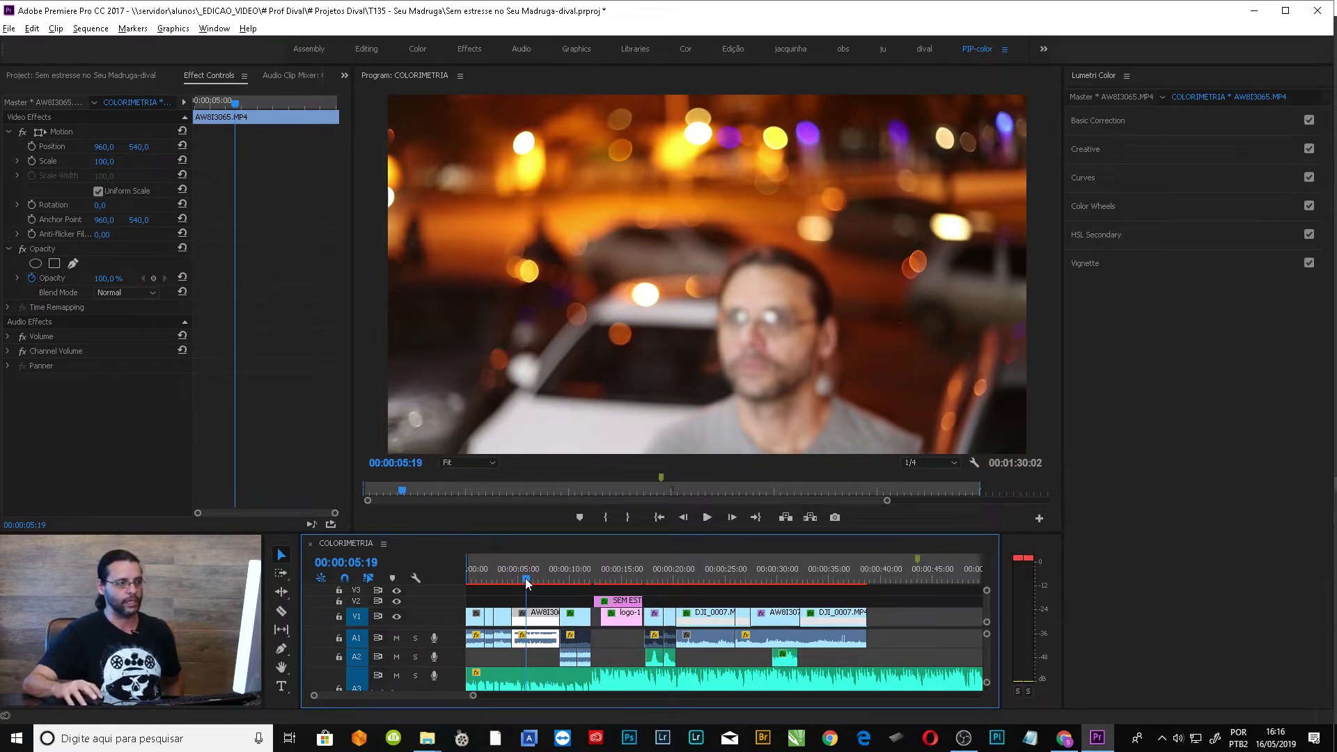
pyautogui.moveTo(526, 580); pyautogui.dragTo(552, 586)
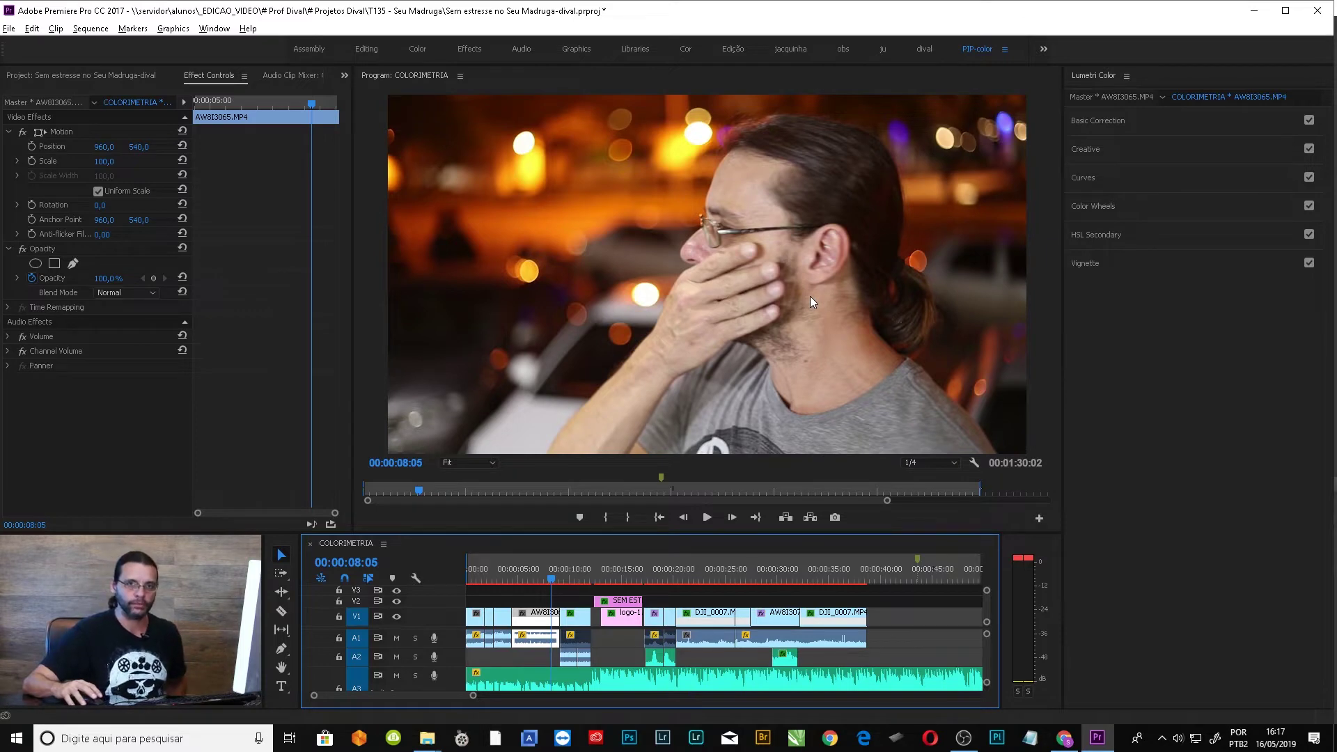
# - Examine the barbershop facade clip around 00:00:10:10, stepping three frames back and three forward
pyautogui.moveTo(550, 581)
pyautogui.mouseDown()
pyautogui.moveTo(486, 586)
pyautogui.moveTo(572, 583)
pyautogui.mouseUp()
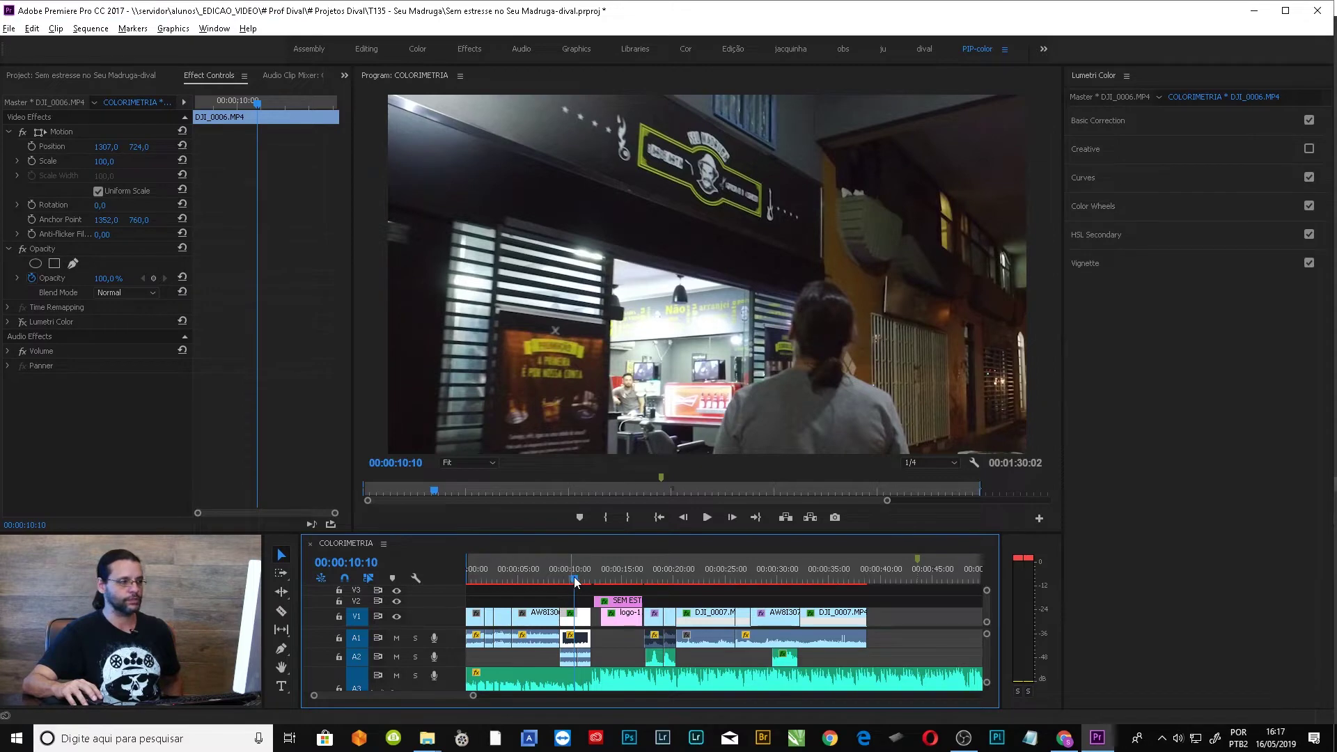
pyautogui.press('Left')
pyautogui.press('Left')
pyautogui.press('Left')
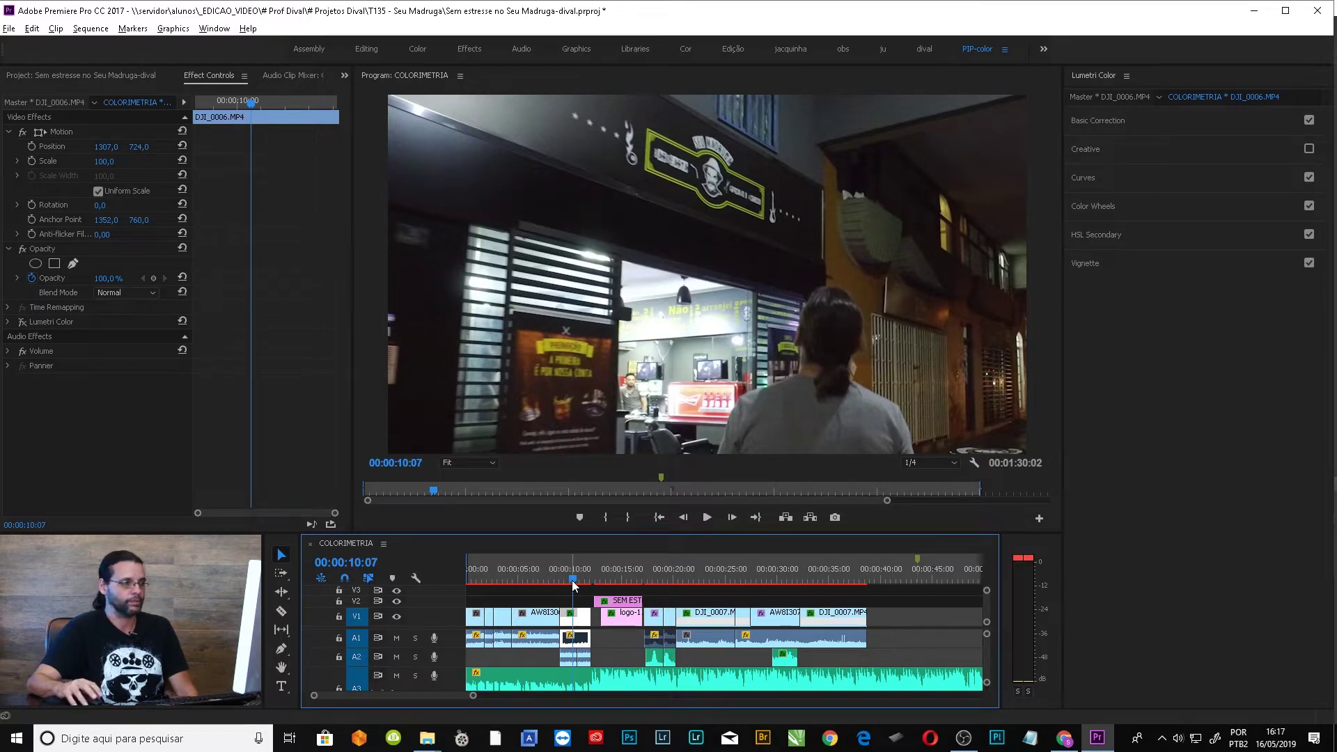
pyautogui.press('Right')
pyautogui.press('Right')
pyautogui.press('Right')
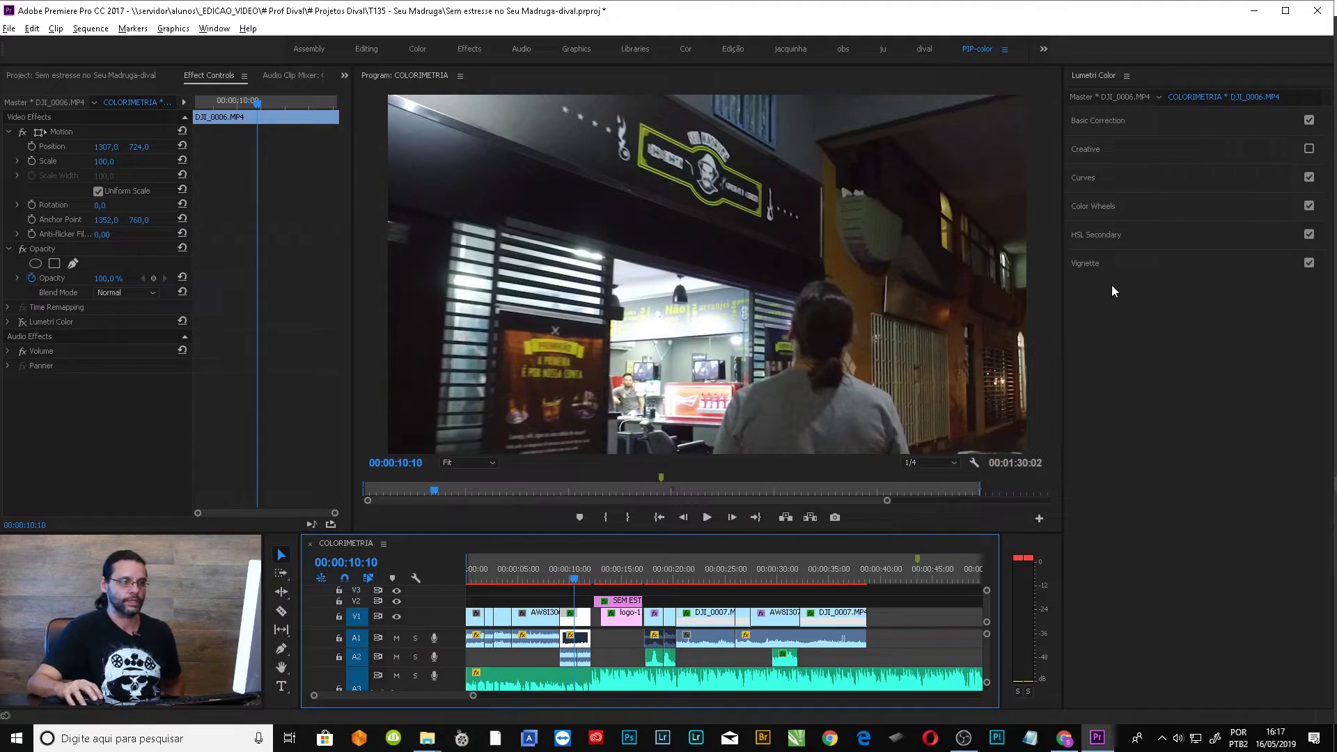
# - Look through the Basic Correction, Creative, Curves, Color Wheels and HSL Secondary sections of Lumetri Color for the first car clip
pyautogui.click(473, 574)
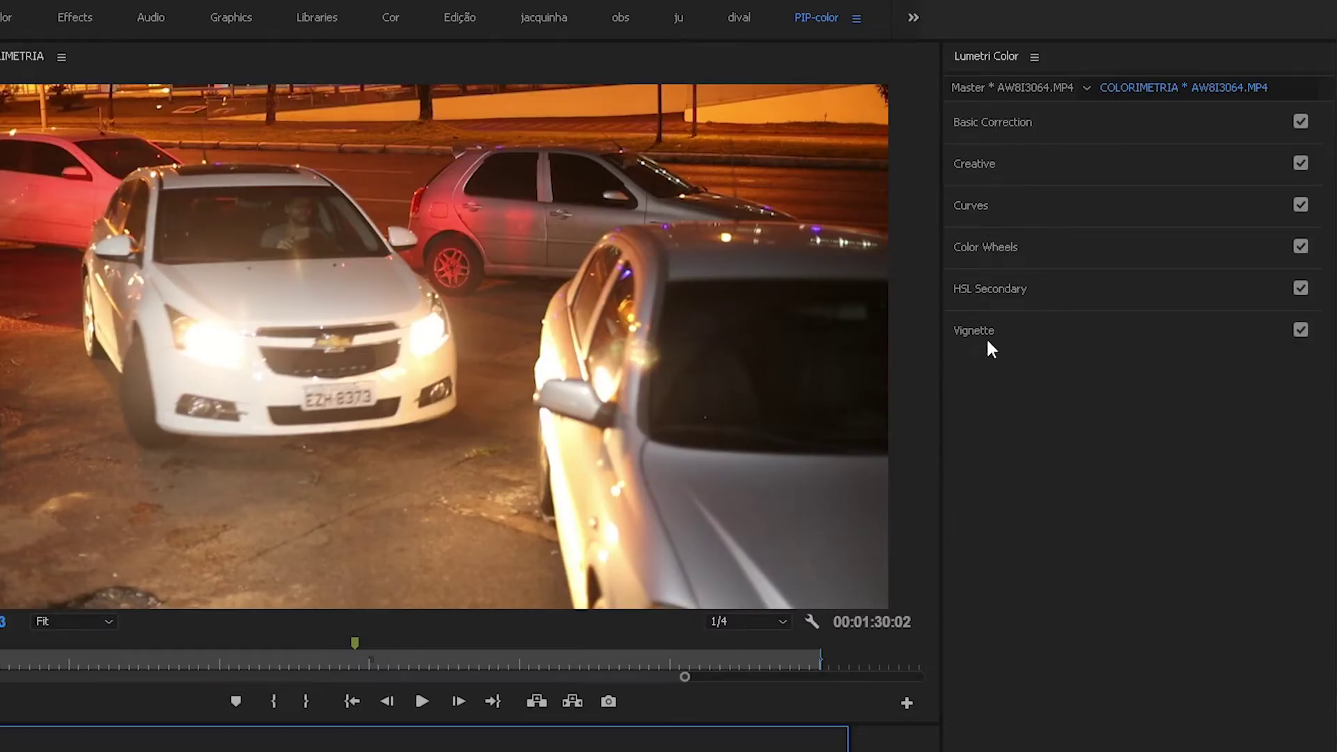
pyautogui.click(1002, 126)
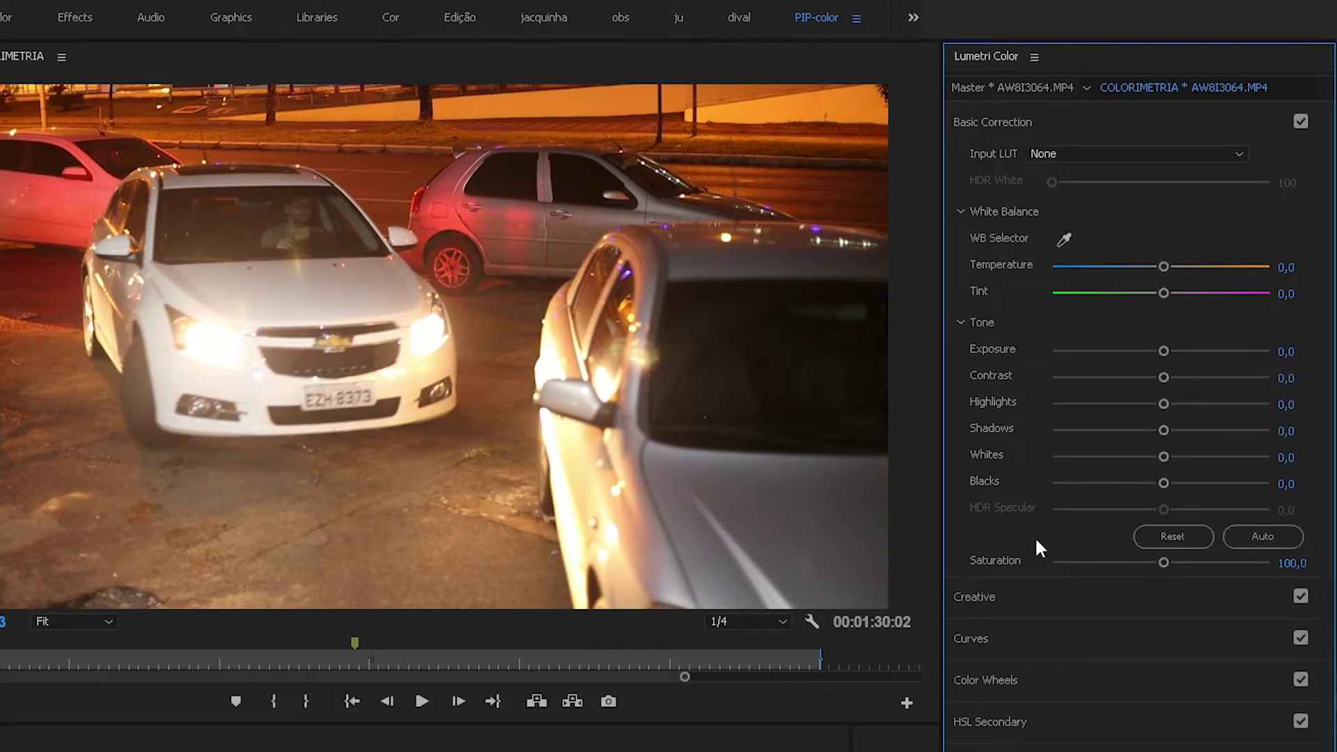
pyautogui.click(1021, 122)
pyautogui.click(1003, 165)
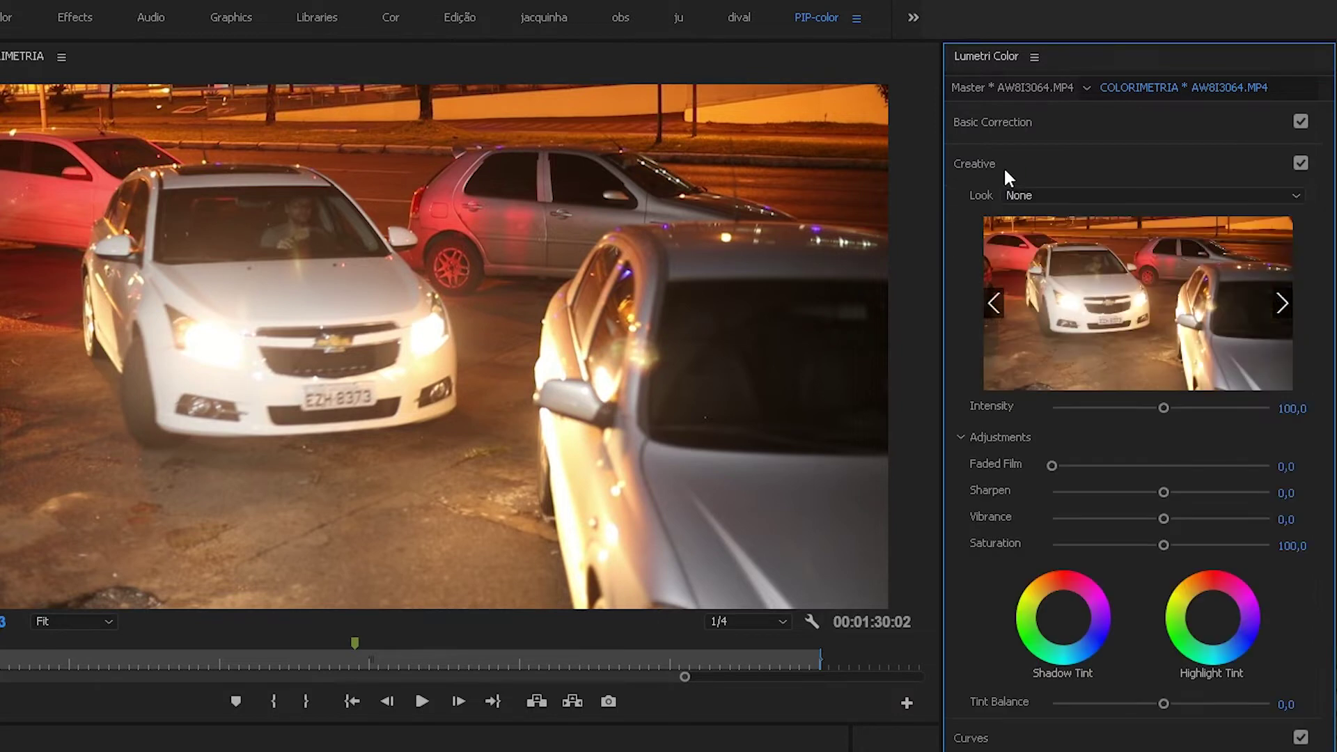
pyautogui.click(997, 165)
pyautogui.click(994, 205)
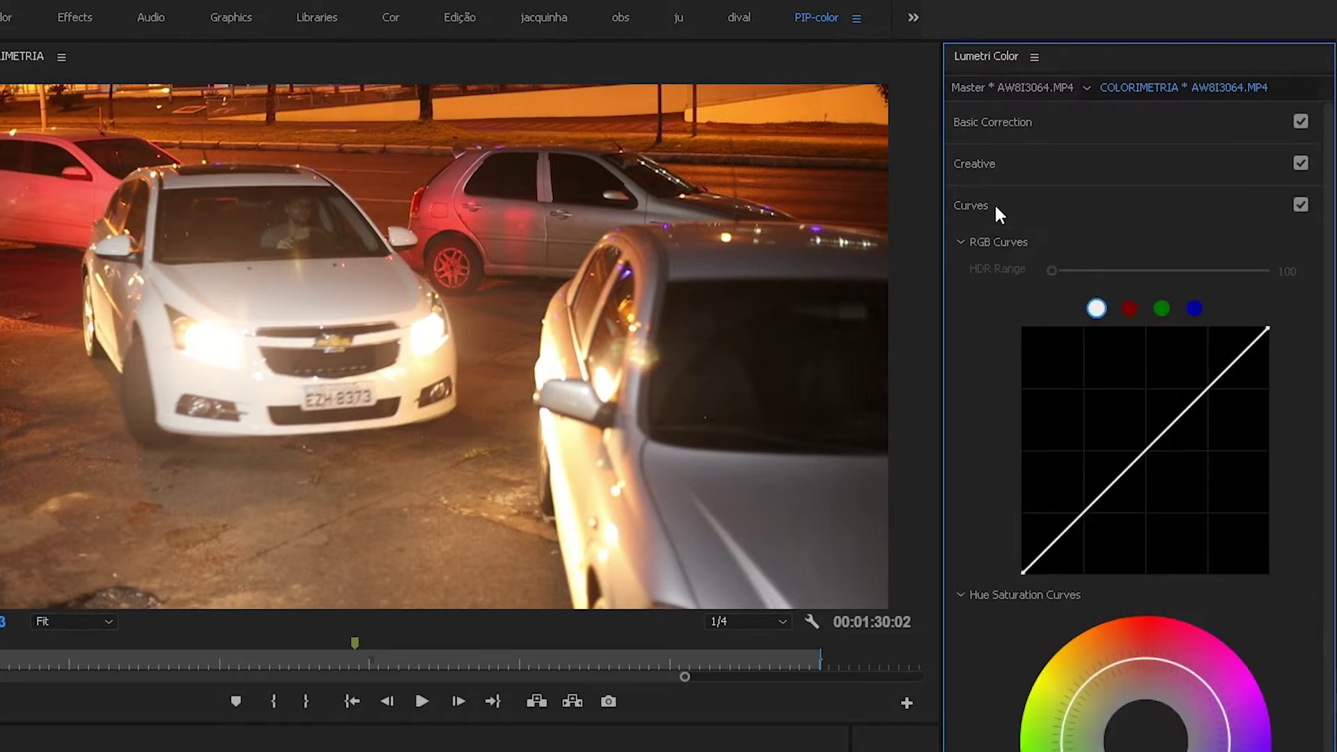
pyautogui.click(994, 206)
pyautogui.click(992, 252)
pyautogui.click(991, 251)
pyautogui.click(994, 288)
pyautogui.click(989, 288)
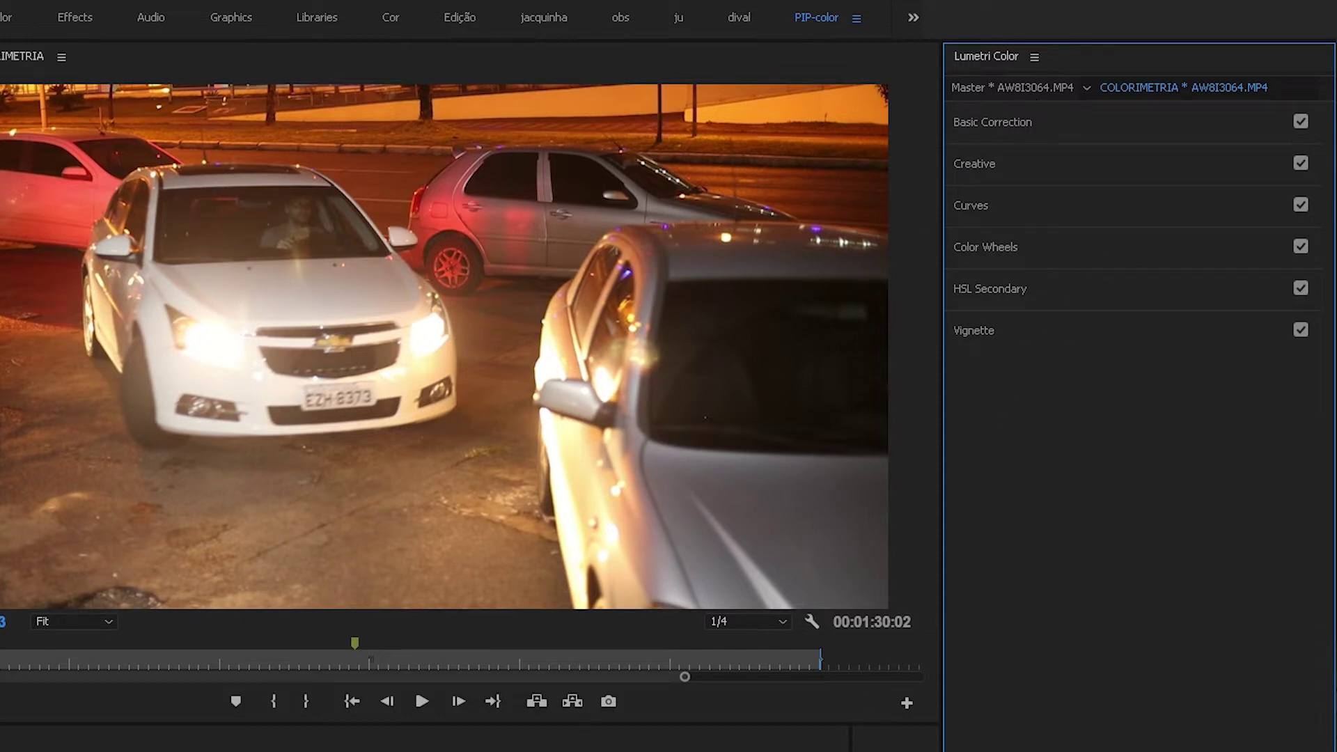
# - Compare the barbershop facade clip DJI_0006.MP4 with the preceding close-up and enable its Lumetri Color effect
pyautogui.click(575, 582)
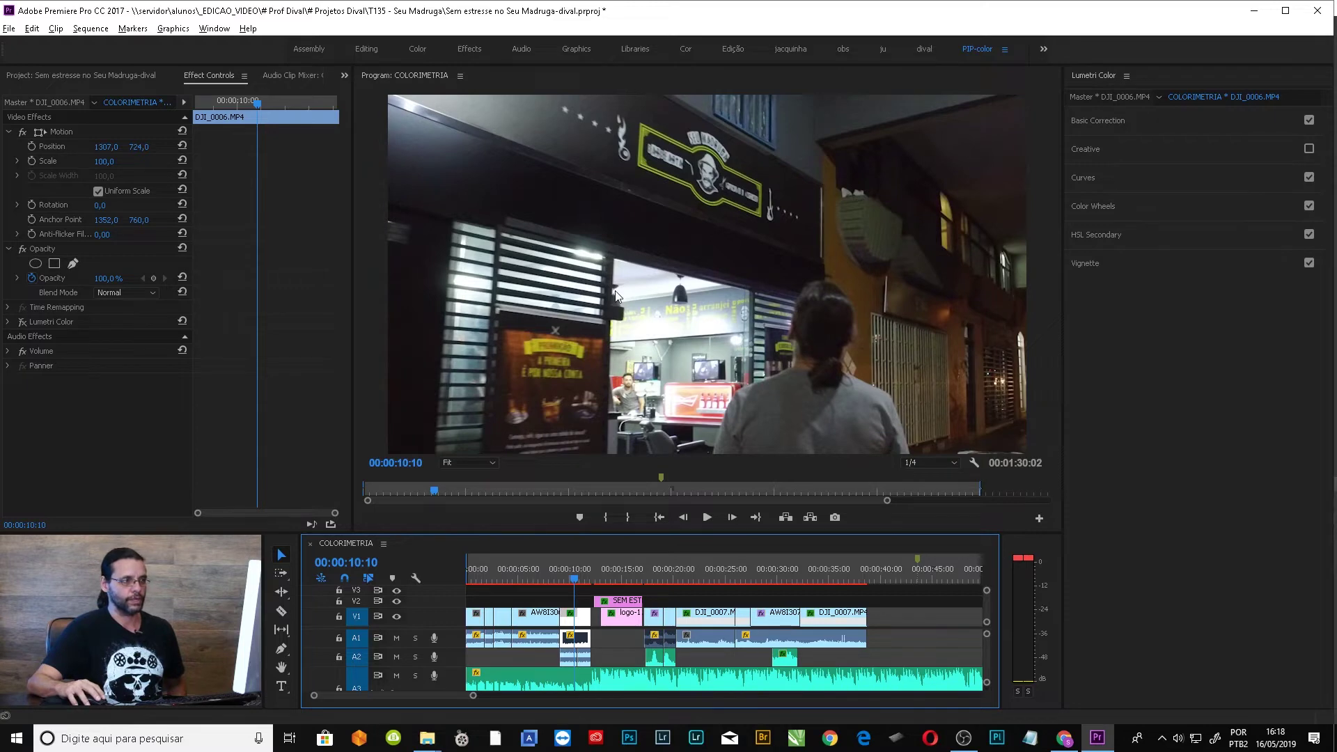
pyautogui.click(540, 604)
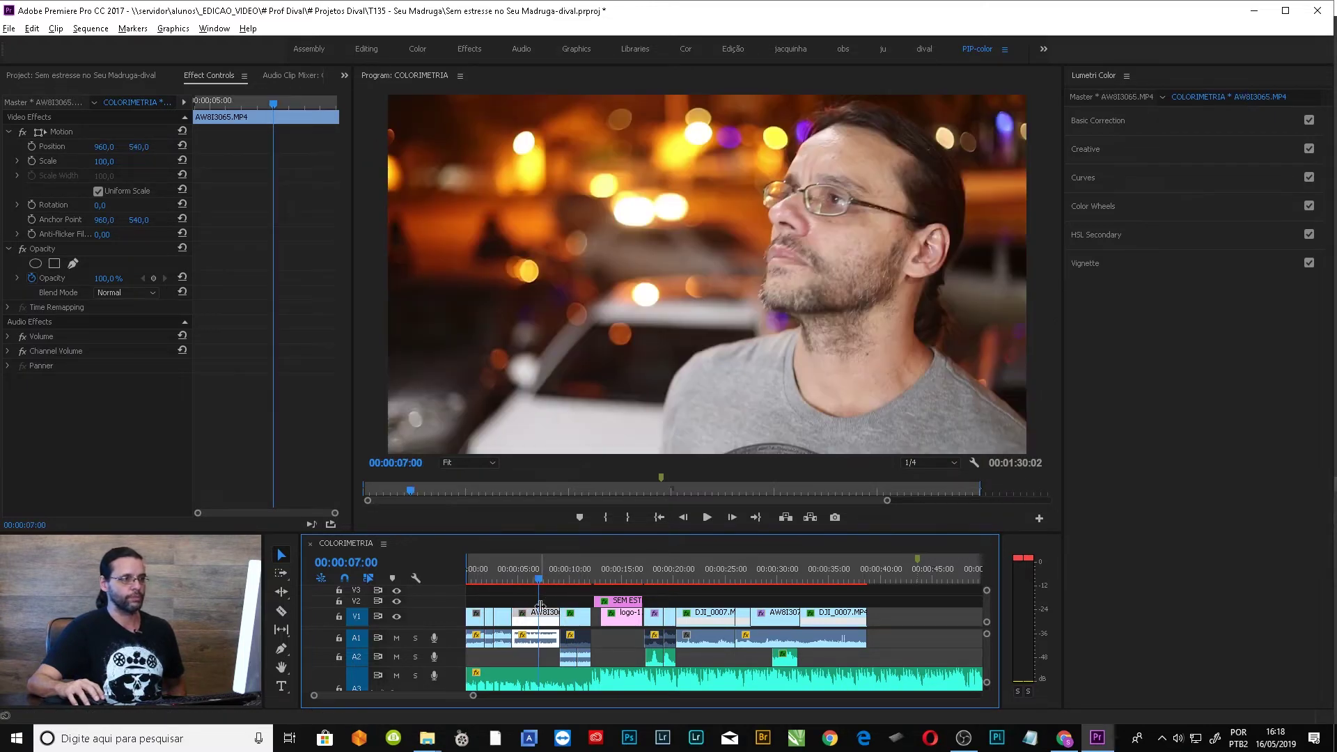
pyautogui.click(575, 616)
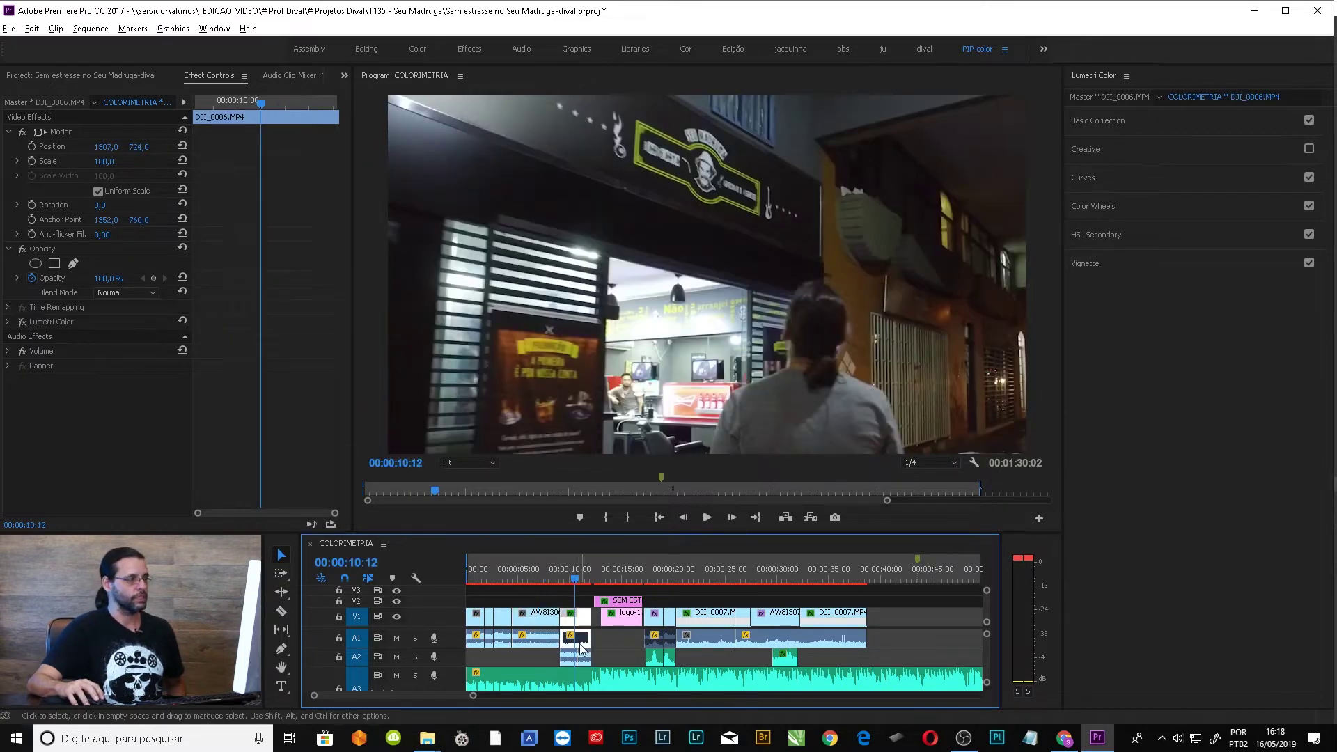
pyautogui.click(22, 322)
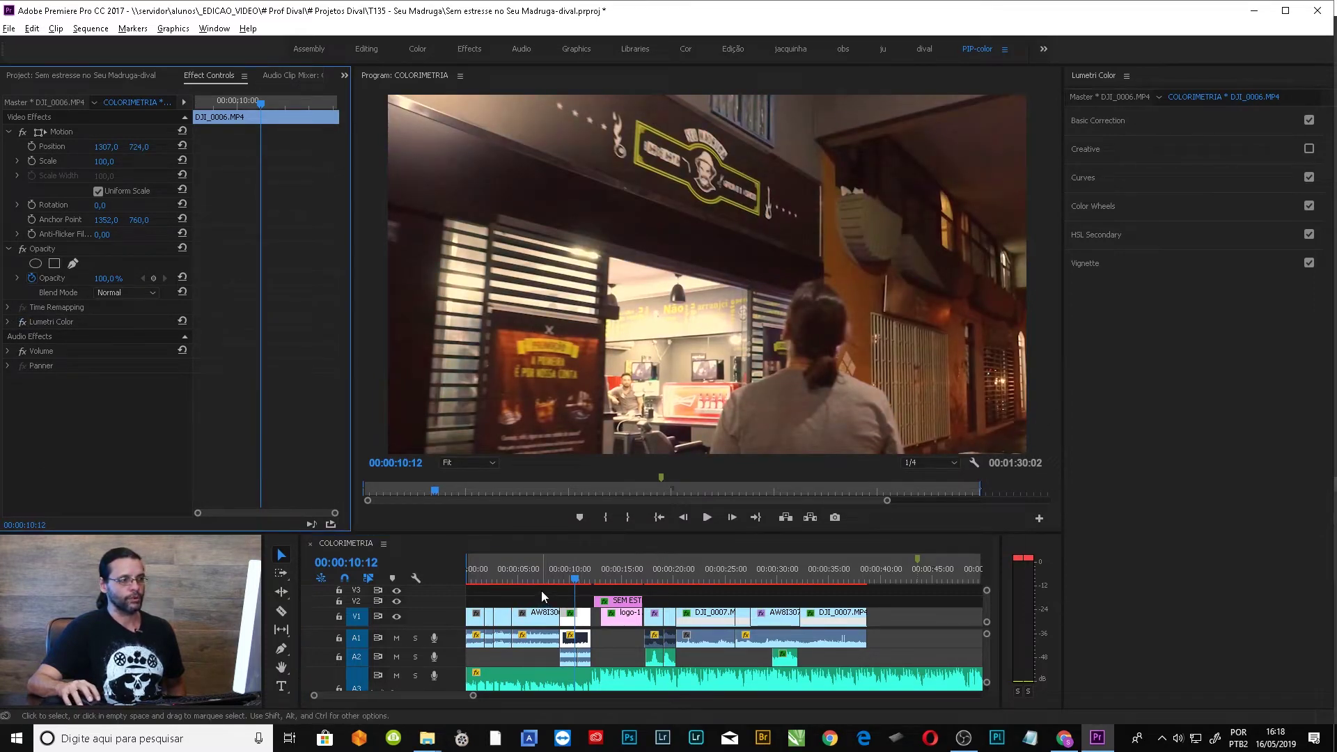
# - Compare the colour-corrected barbershop facade clip with the parking-lot shots that precede it
pyautogui.click(536, 616)
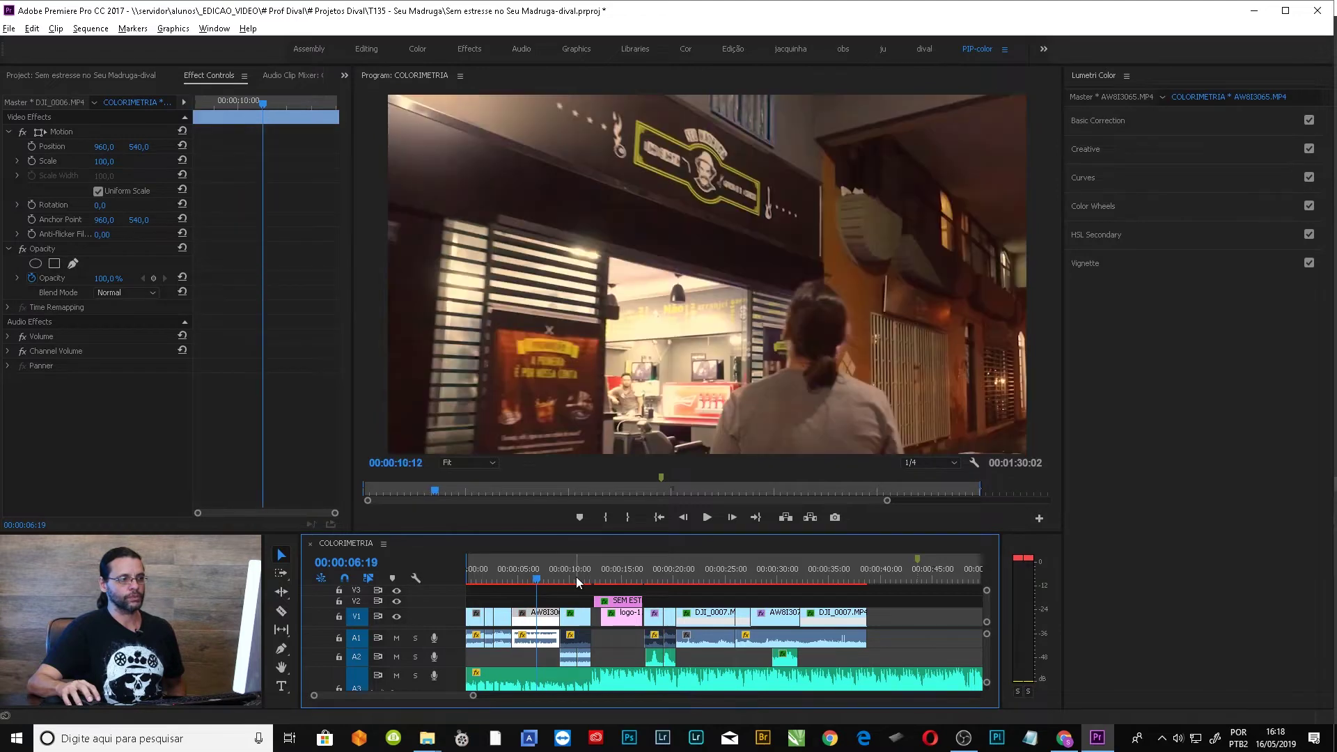
pyautogui.click(575, 580)
pyautogui.click(546, 577)
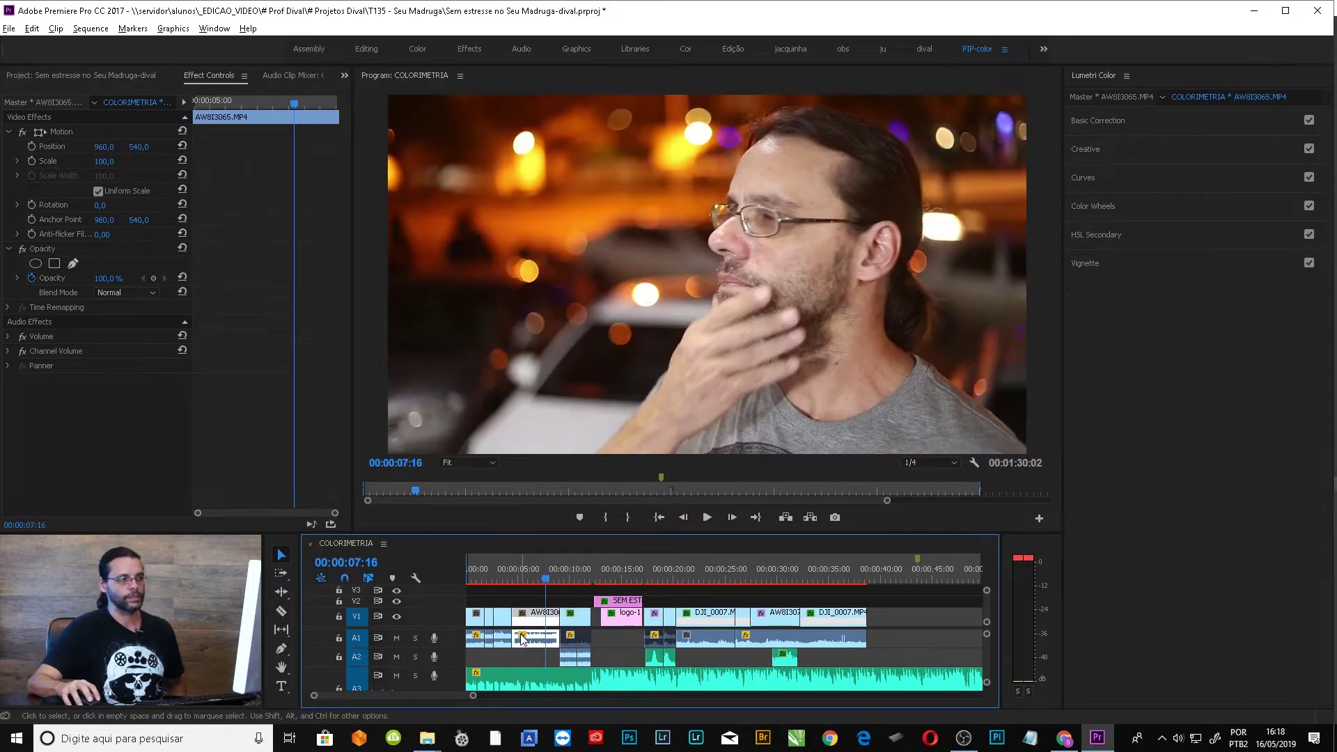
pyautogui.click(506, 578)
pyautogui.click(572, 578)
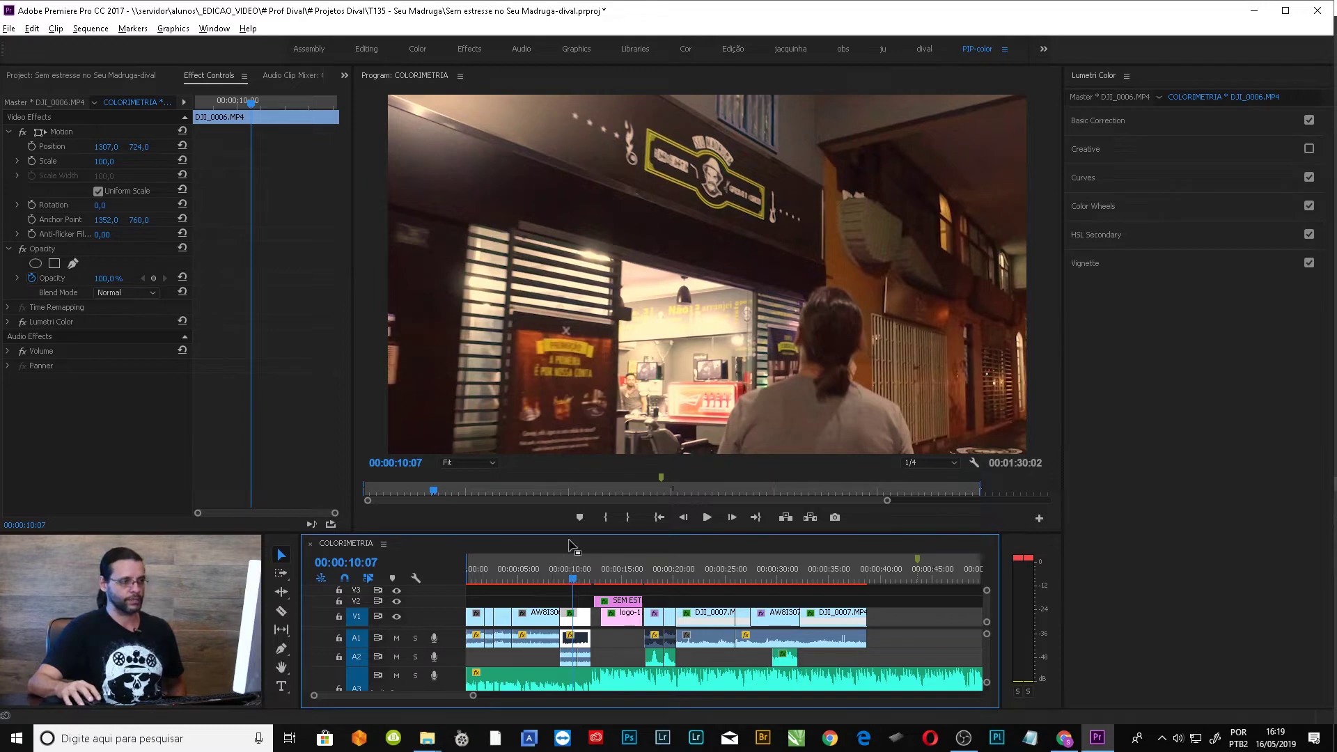
pyautogui.click(549, 580)
pyautogui.click(575, 581)
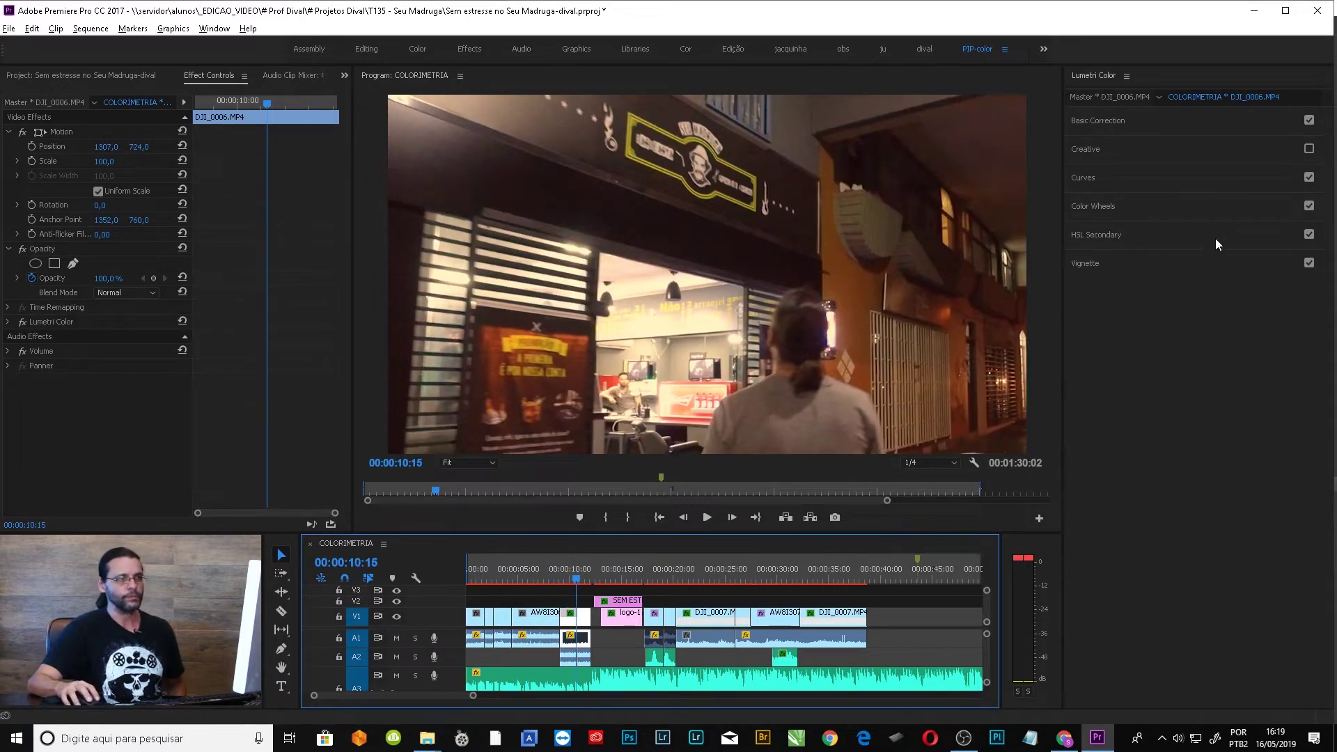
# - In the facade clip's Basic Correction, set the Temperature to 77,7 and the Contrast to 31,2
pyautogui.click(1108, 121)
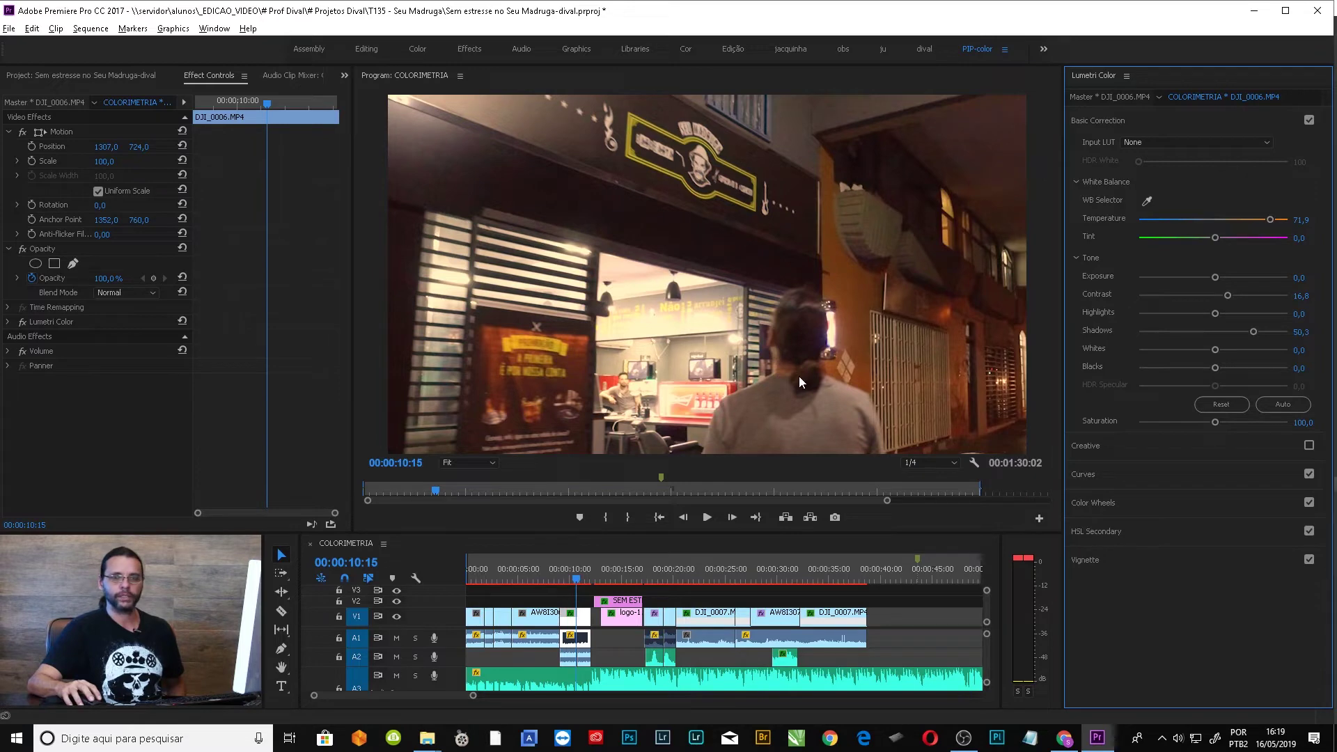
pyautogui.moveTo(1268, 220); pyautogui.dragTo(1212, 221)
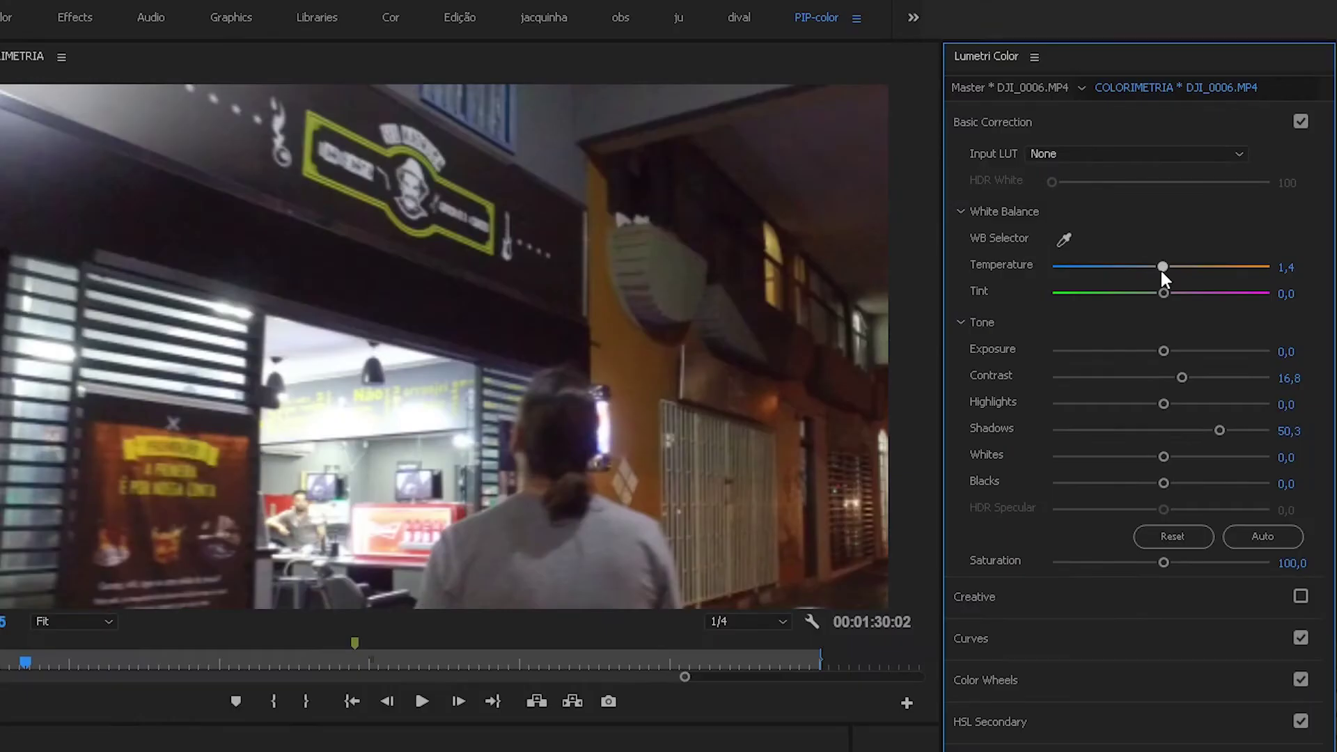
pyautogui.moveTo(1160, 269); pyautogui.dragTo(1245, 266)
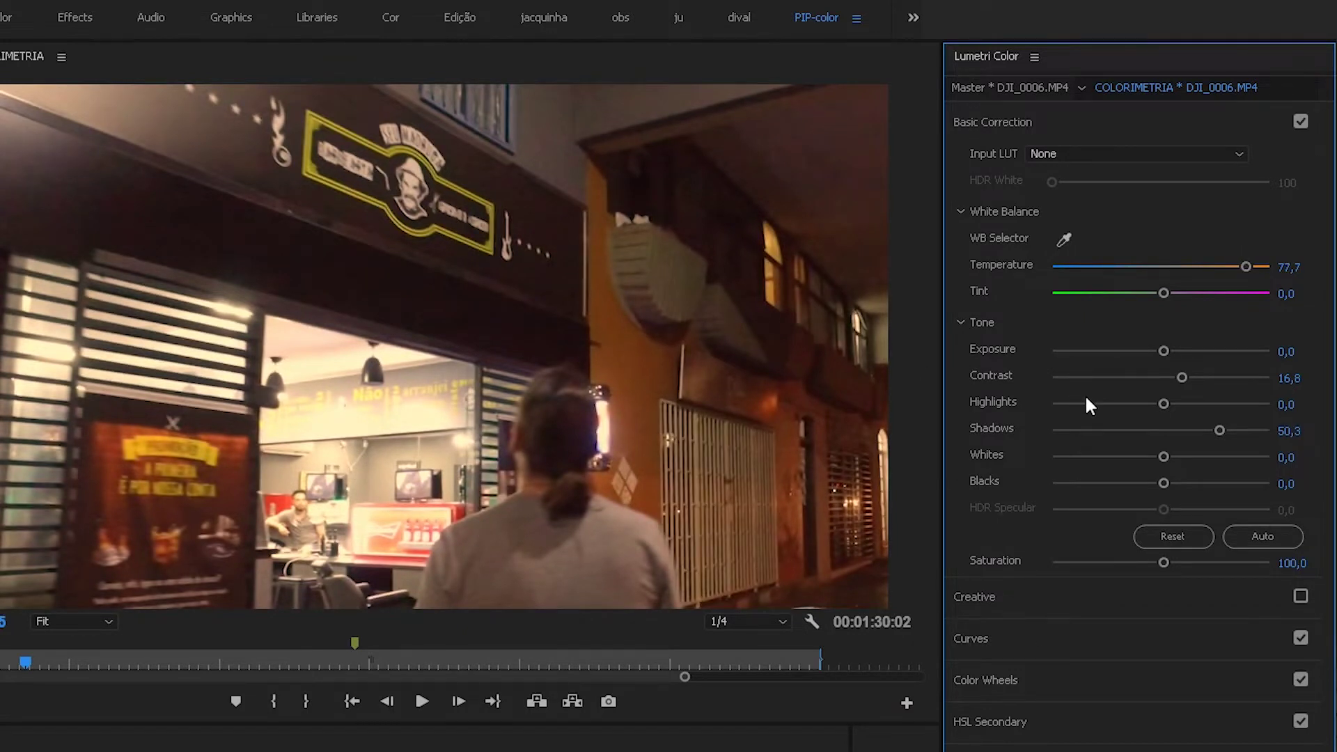
pyautogui.moveTo(1182, 378)
pyautogui.mouseDown()
pyautogui.moveTo(1157, 378)
pyautogui.moveTo(1195, 378)
pyautogui.moveTo(1188, 390)
pyautogui.mouseUp()
# - Try the facade clip's Shadows at 0,5 and Exposure at 1,8, and reset the Exposure to 0
pyautogui.moveTo(1219, 430); pyautogui.dragTo(1159, 426)
pyautogui.moveTo(1164, 351); pyautogui.dragTo(1200, 351)
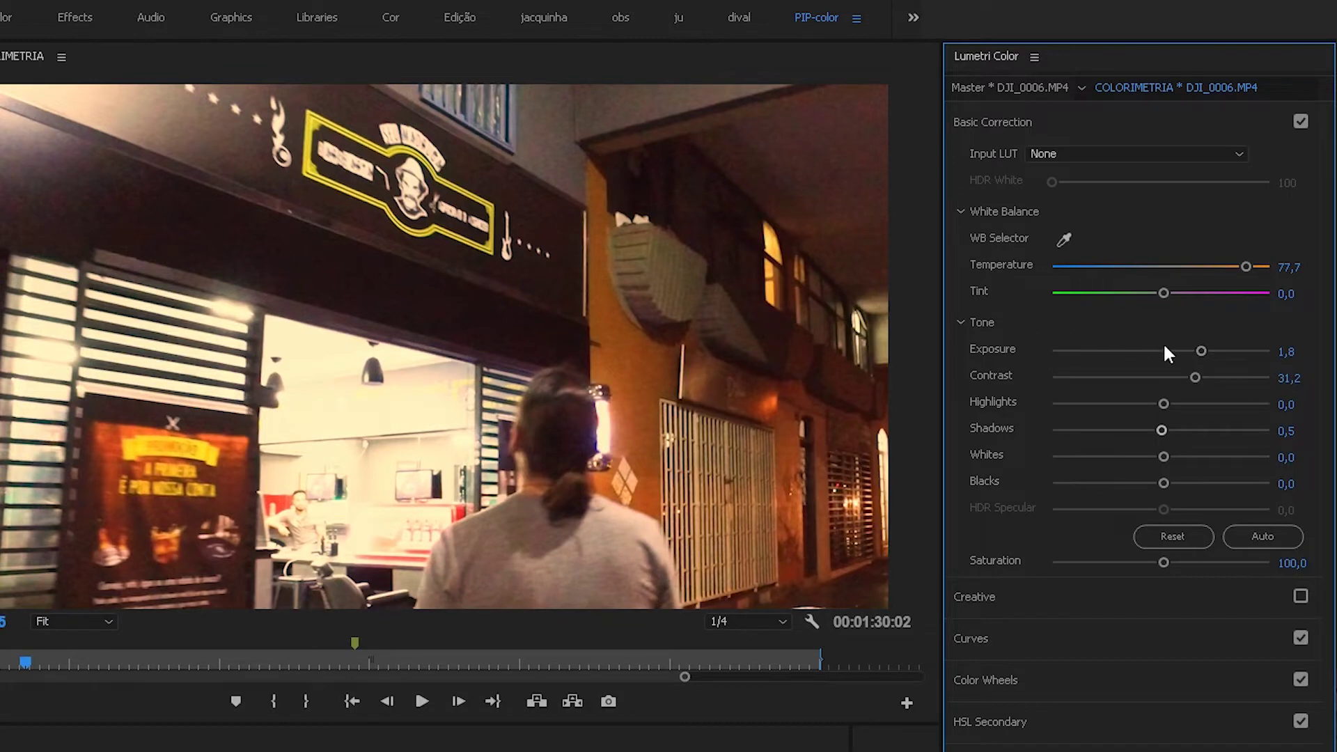
pyautogui.click(1285, 351)
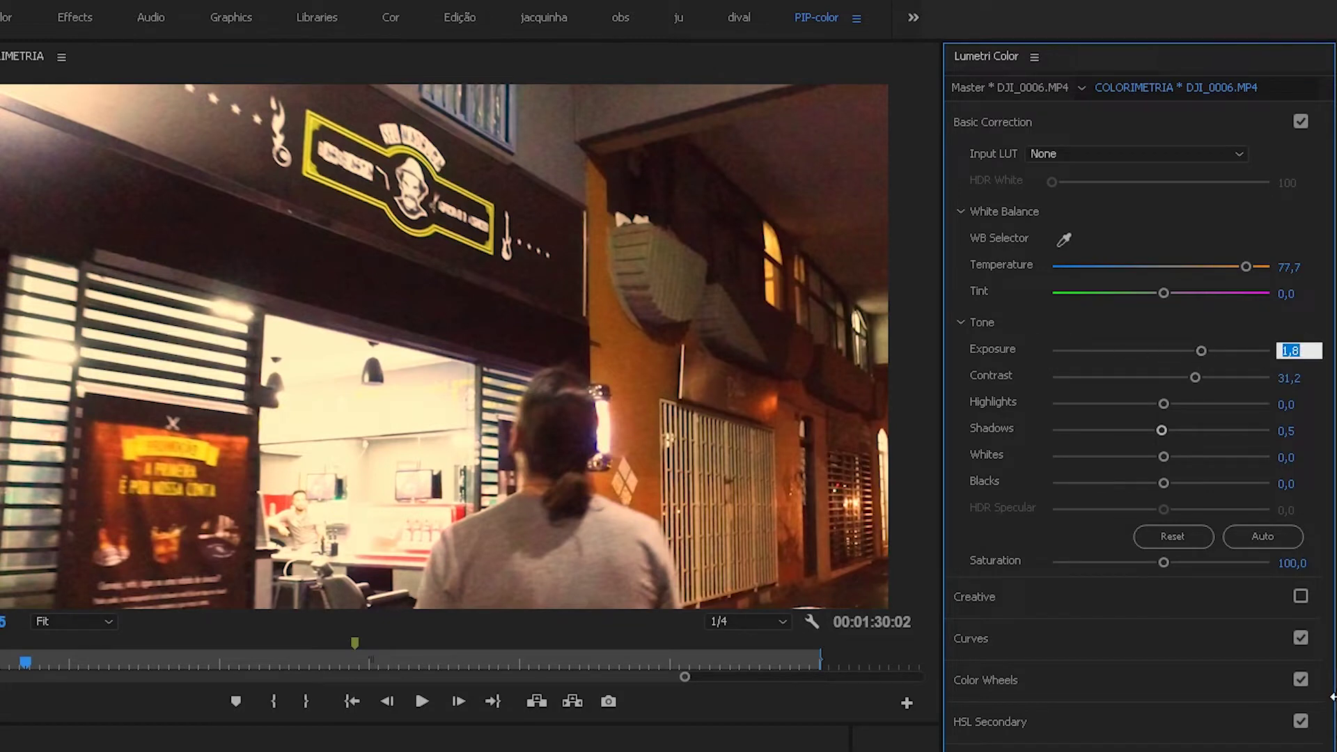
pyautogui.write('0')
pyautogui.press('Return')
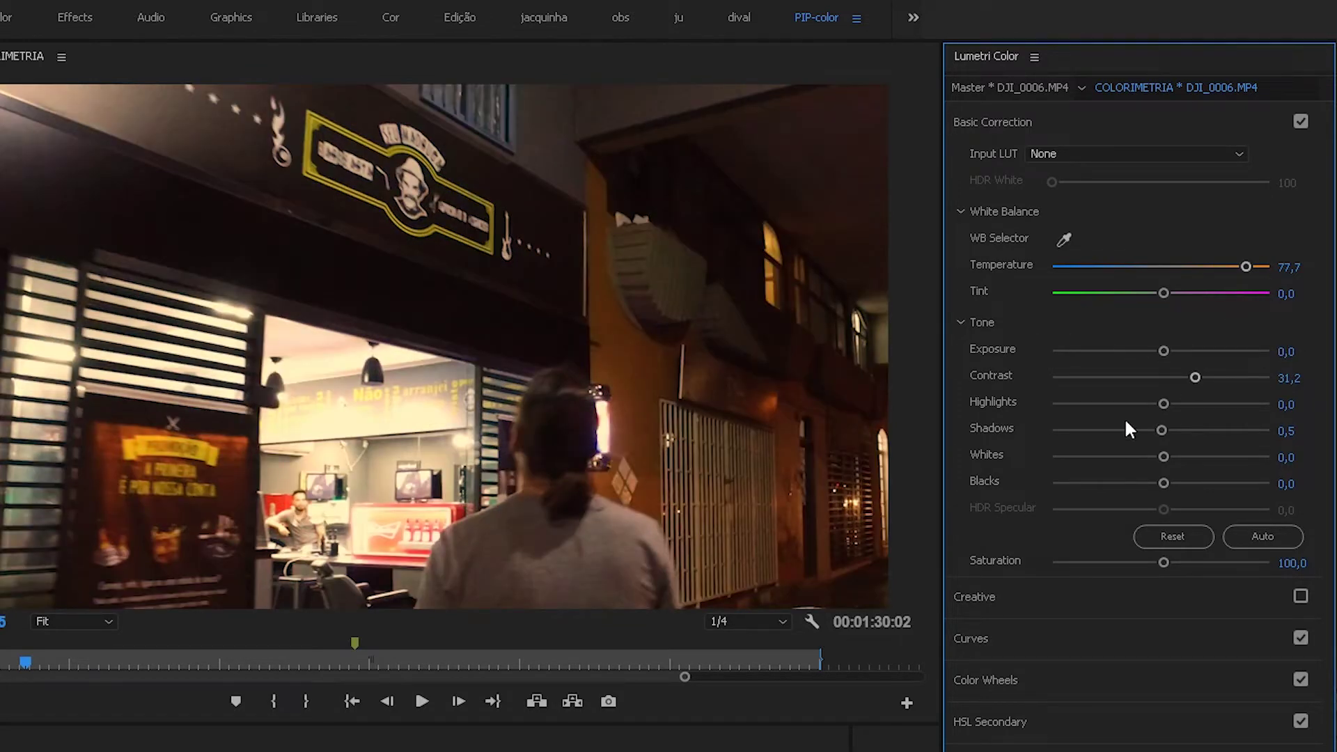
# - Raise the facade clip's Shadows to 70,2
pyautogui.moveTo(1161, 432); pyautogui.dragTo(1238, 430)
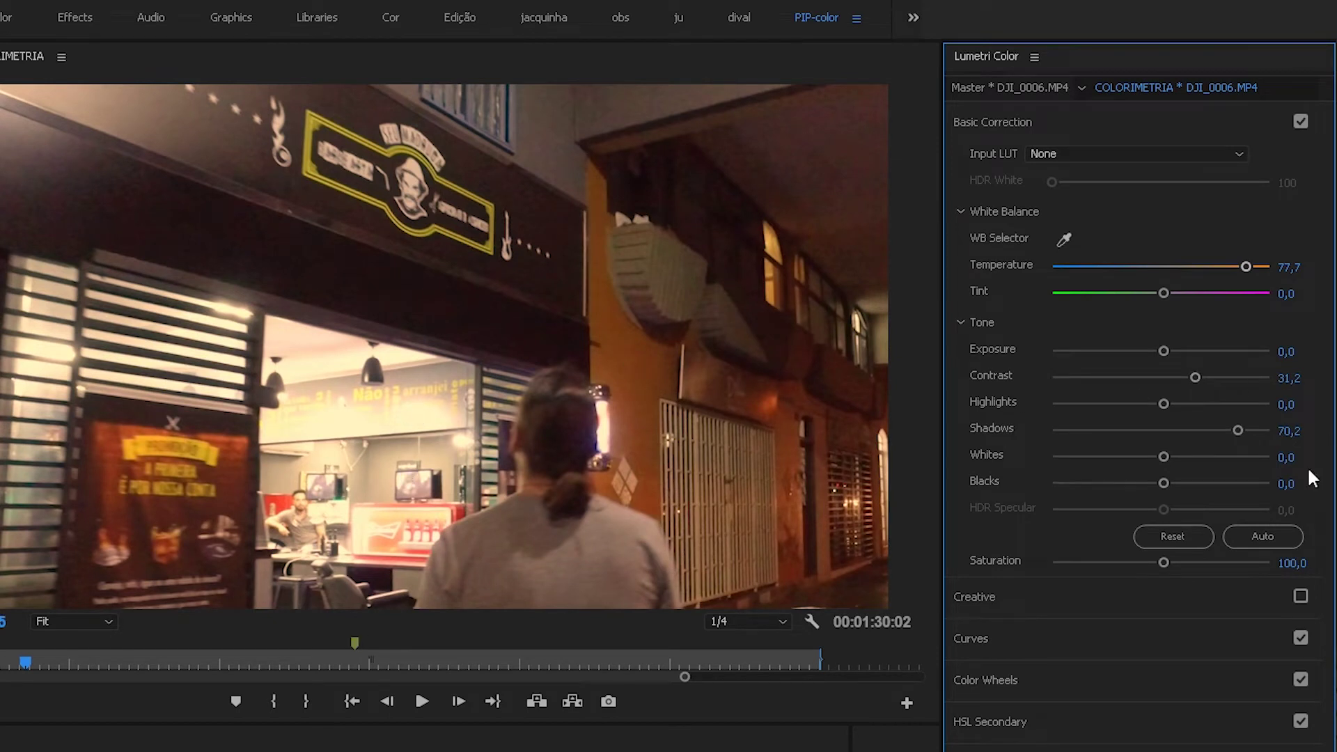
# - Lower the facade clip's Shadows to 54,4
pyautogui.moveTo(1237, 431); pyautogui.dragTo(1217, 431)
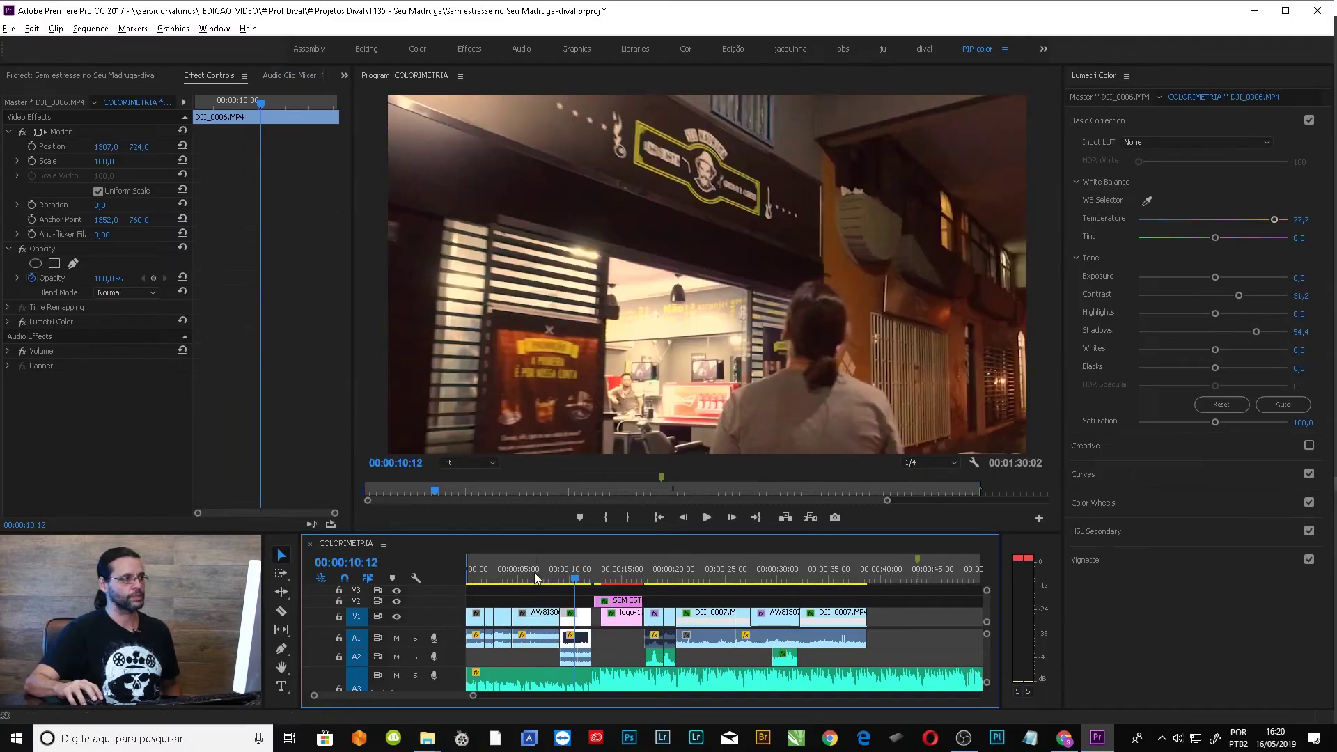
# - Load the parking-lot clip AW8I3065.MP4 as a source reference at 00:02:41:09, and return the sequence to the facade shot
pyautogui.press('Up')
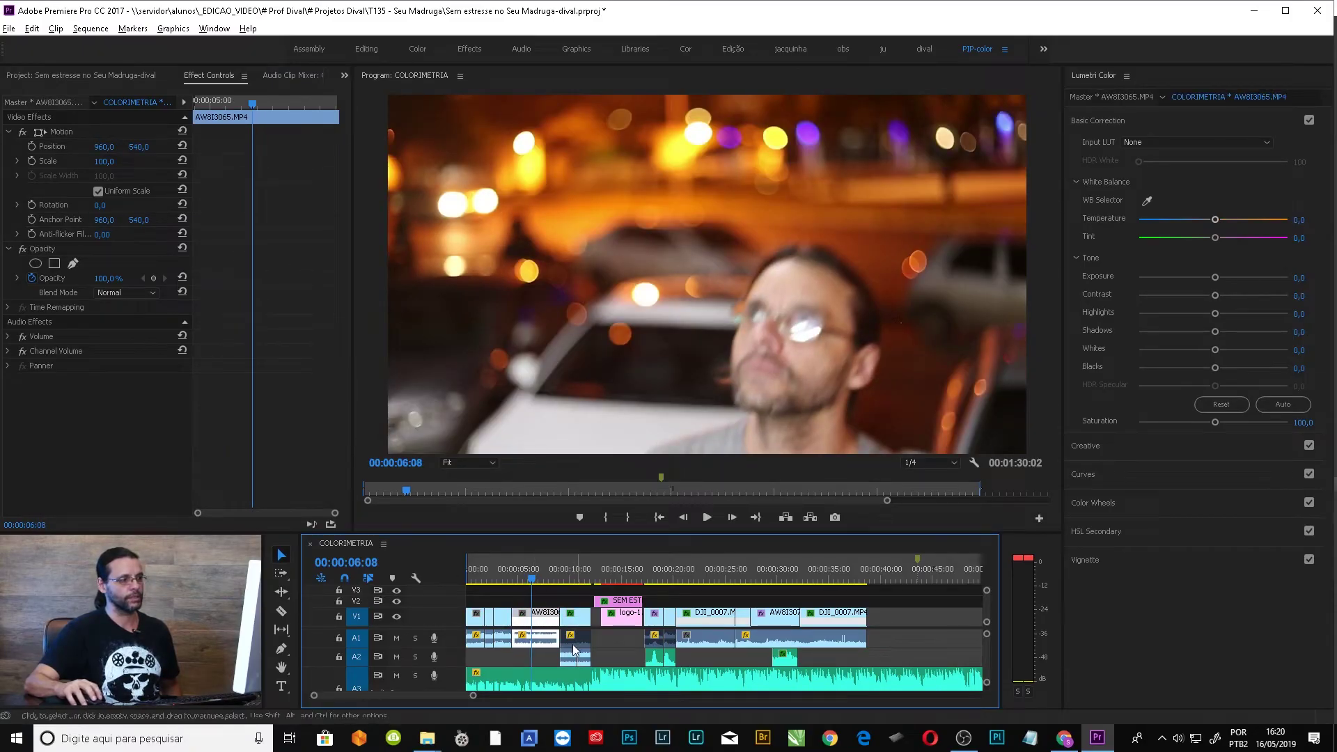
pyautogui.doubleClick(545, 621)
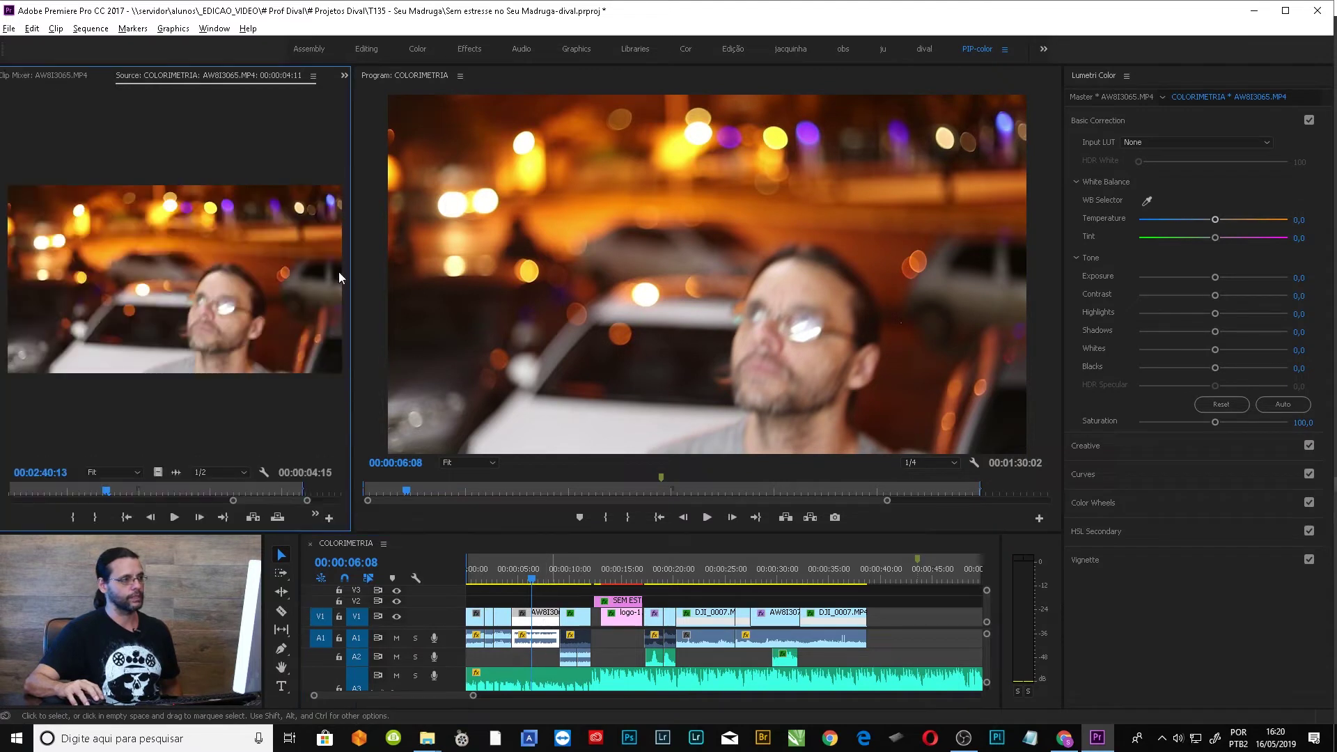
pyautogui.moveTo(108, 493); pyautogui.dragTo(166, 497)
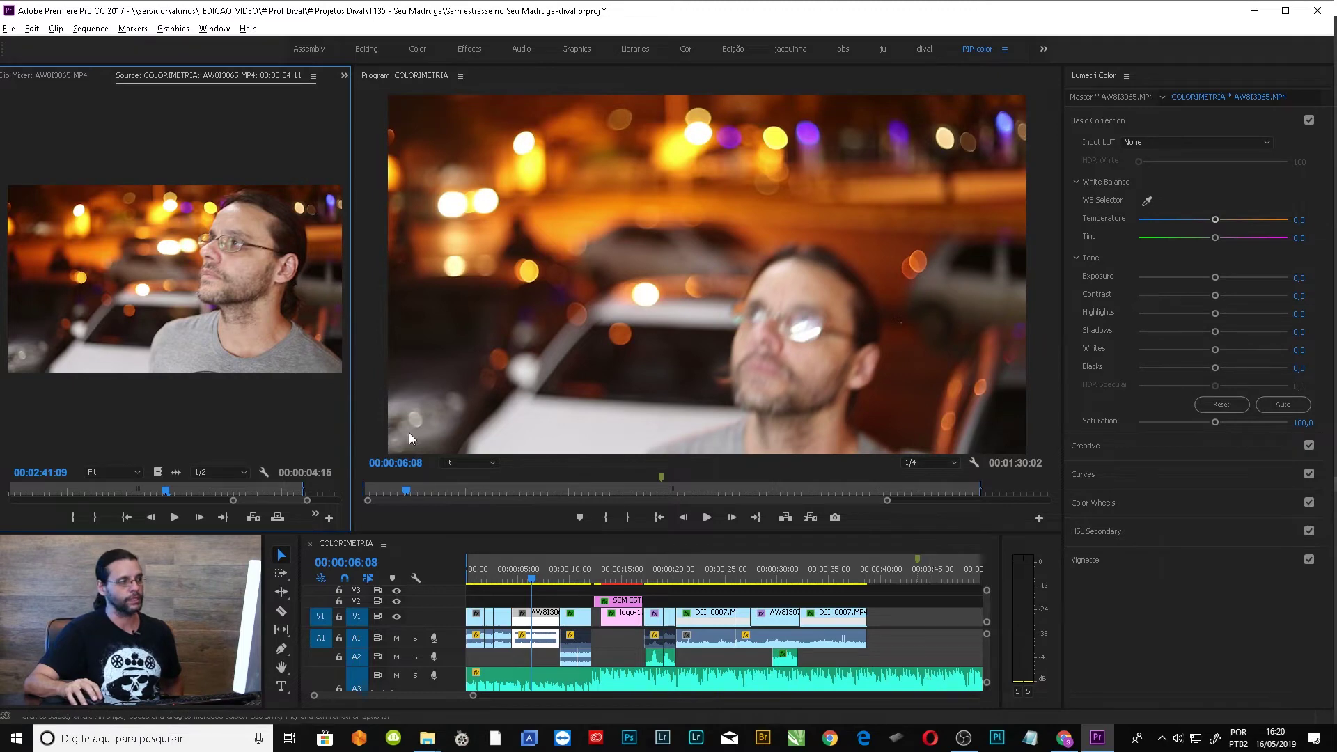
pyautogui.click(614, 570)
pyautogui.click(575, 569)
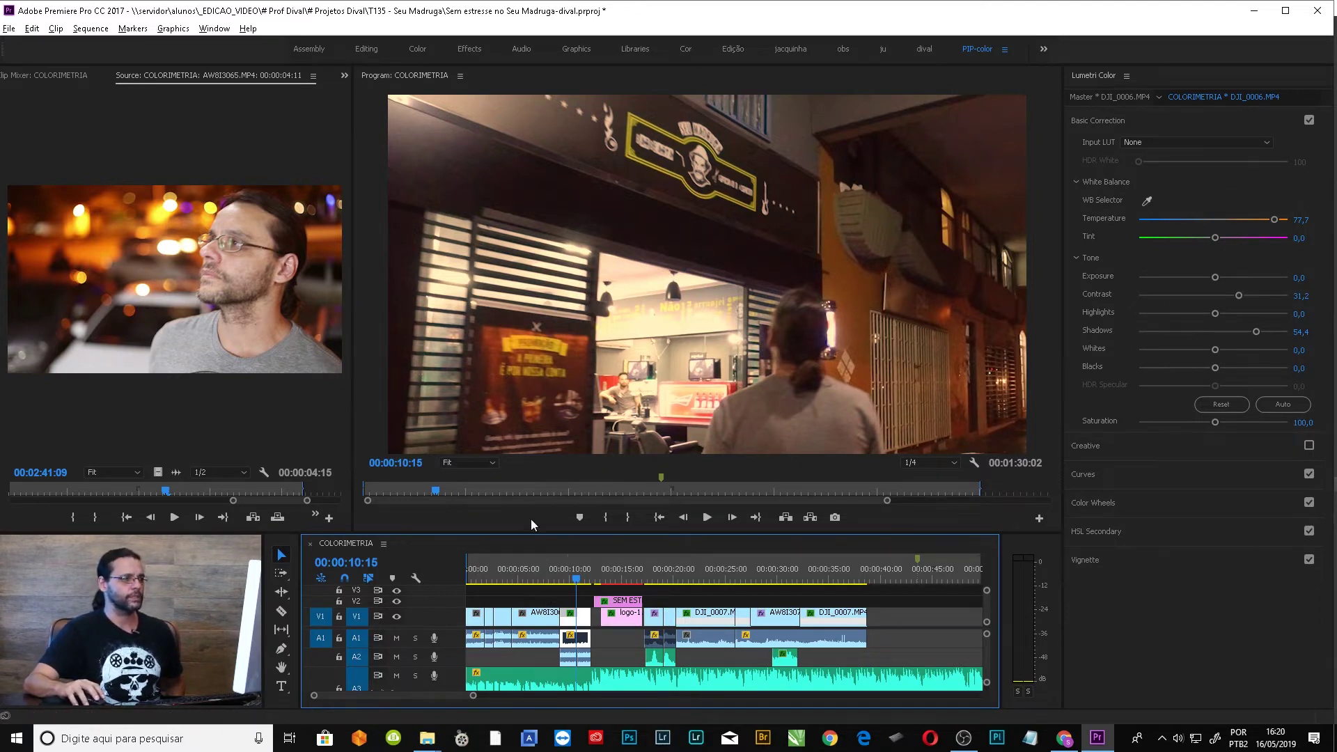
# - Compare the facade clip with and without its Curves correction, and check it against the logo that follows
pyautogui.click(1116, 122)
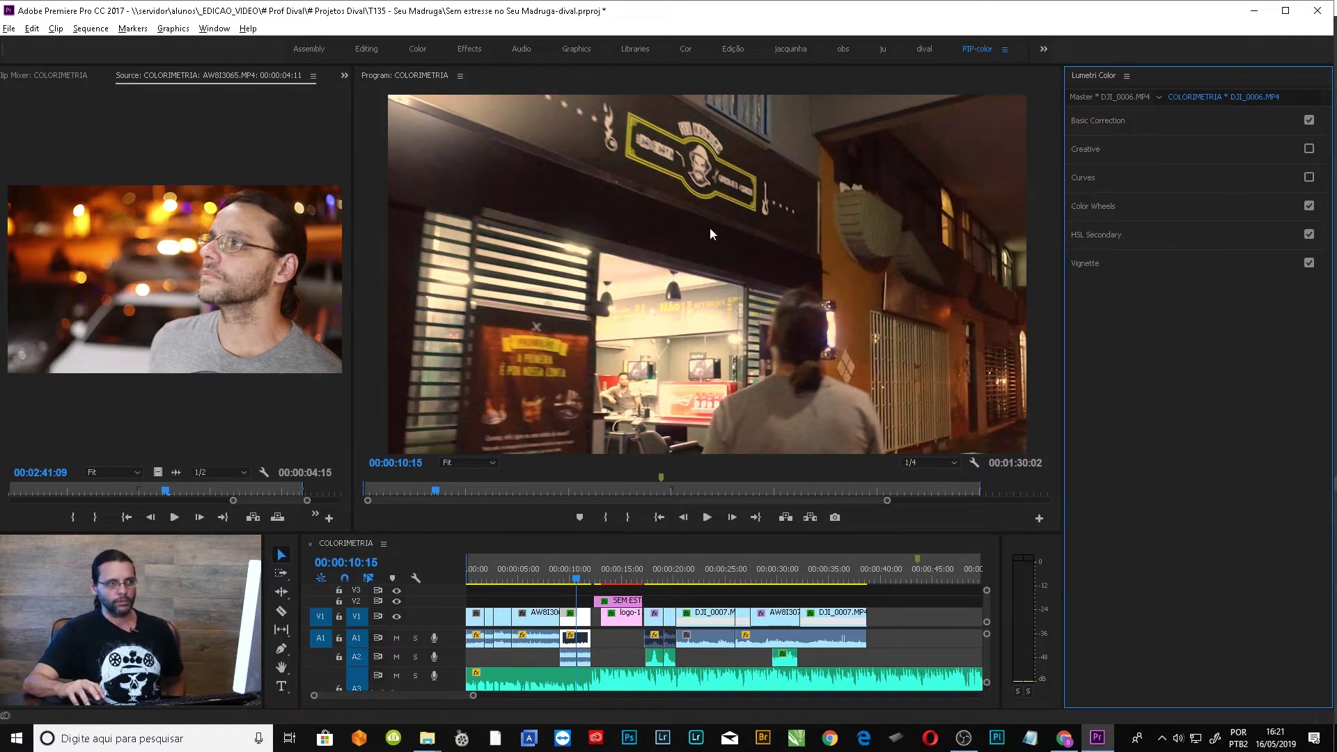
pyautogui.click(1310, 178)
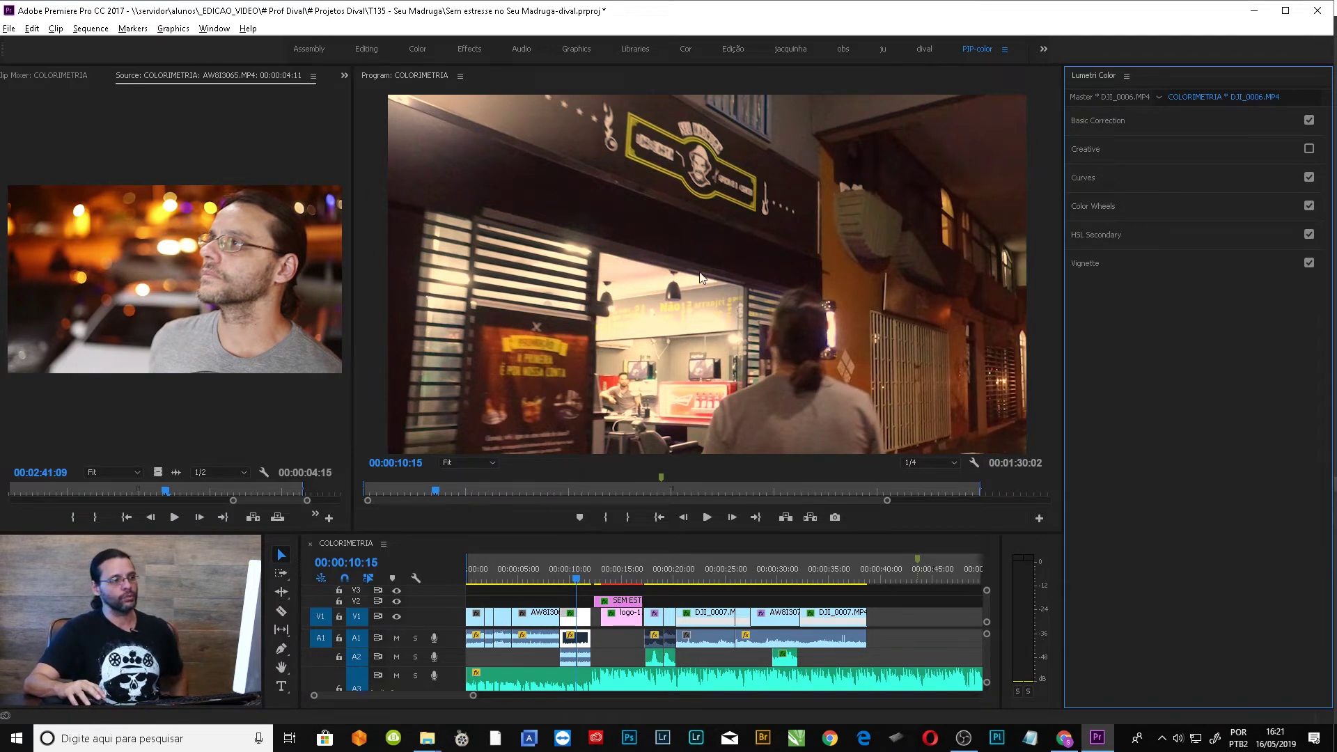
pyautogui.click(614, 575)
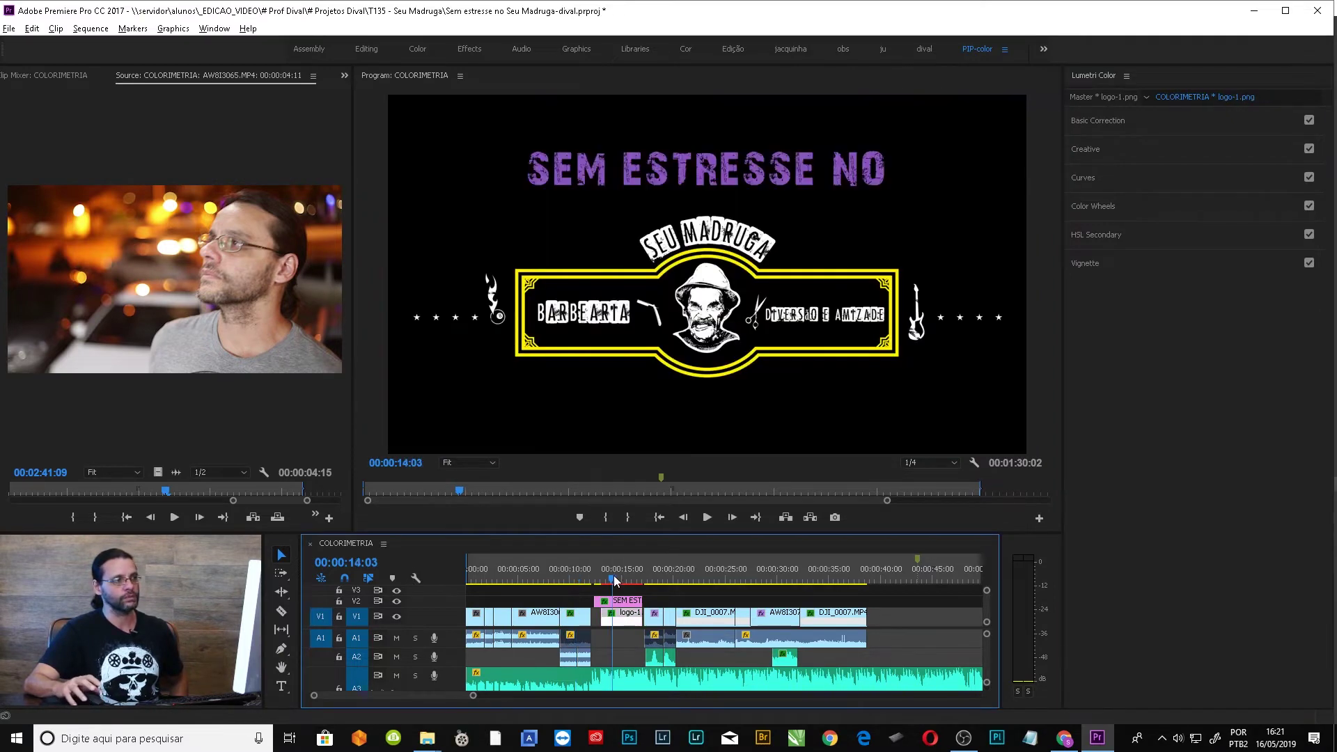
pyautogui.click(568, 578)
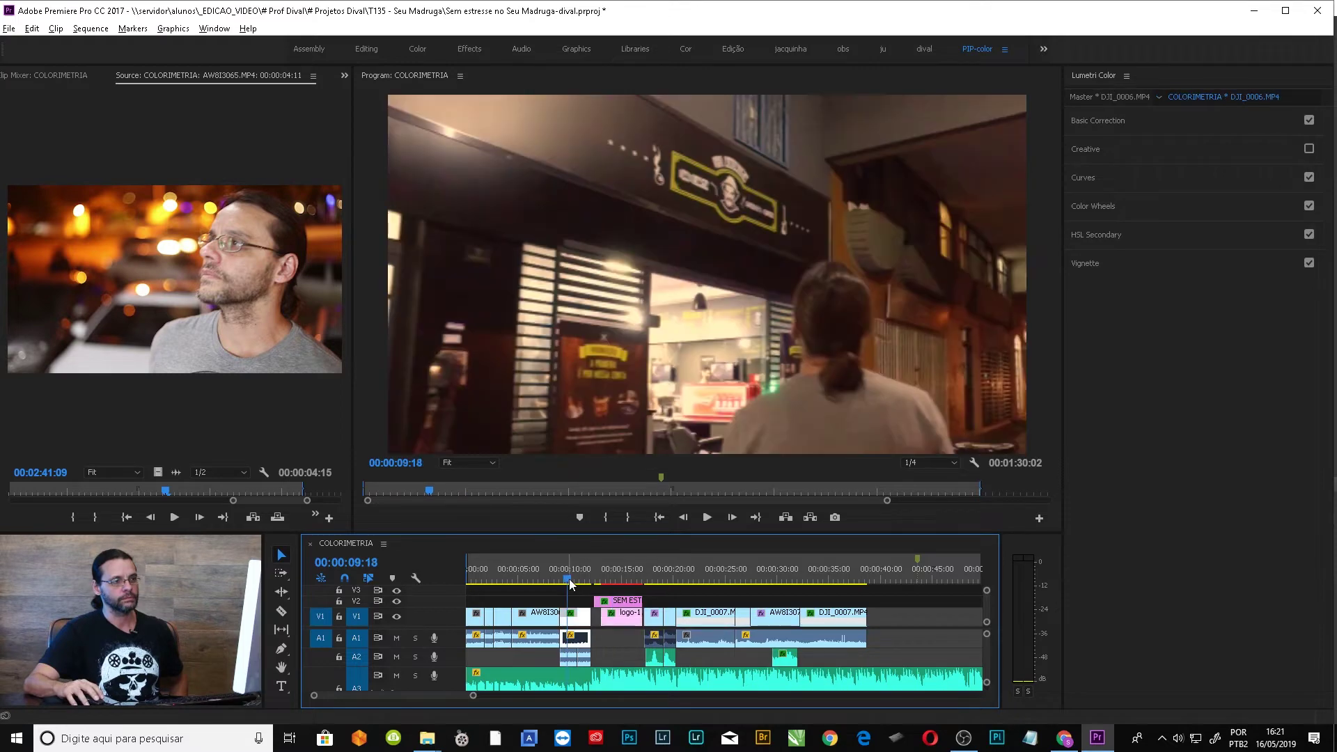
# - Try raising the midpoint of the green RGB curve on the facade clip, and undo the change
pyautogui.click(1187, 185)
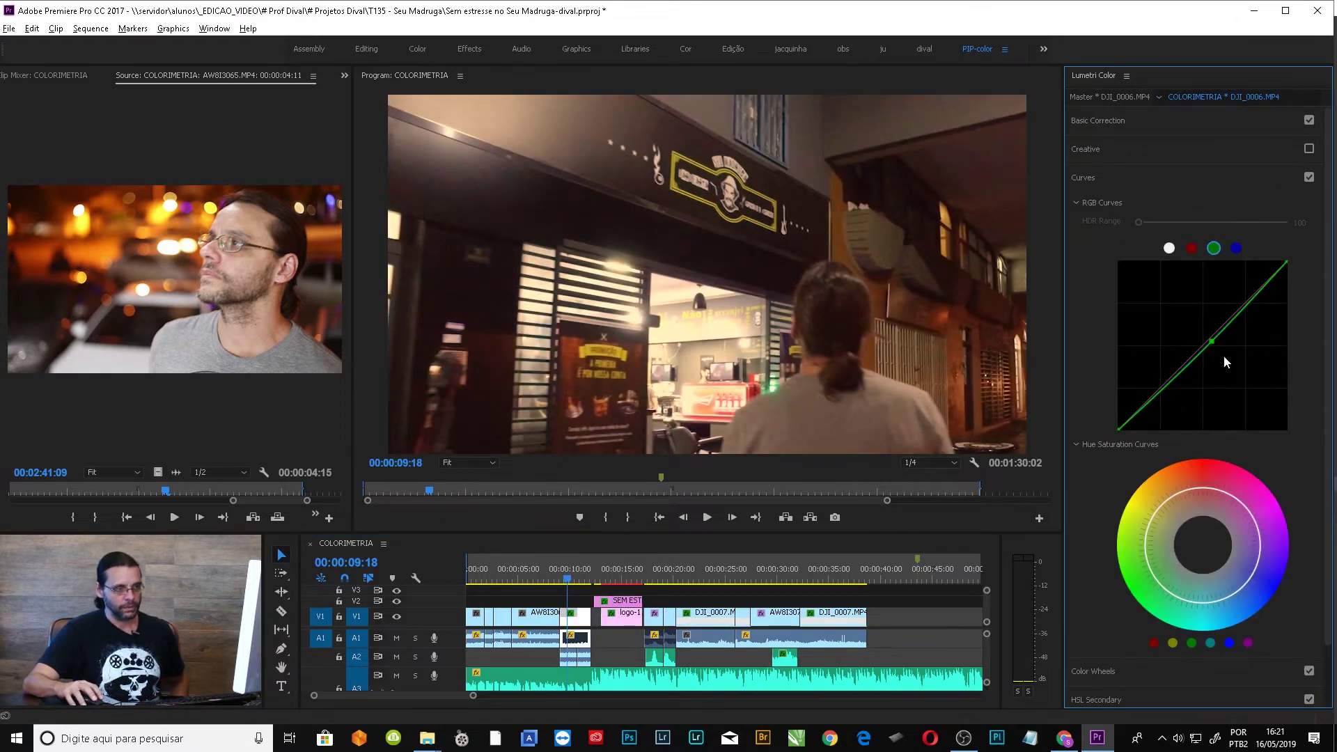
pyautogui.click(1191, 248)
pyautogui.click(1168, 248)
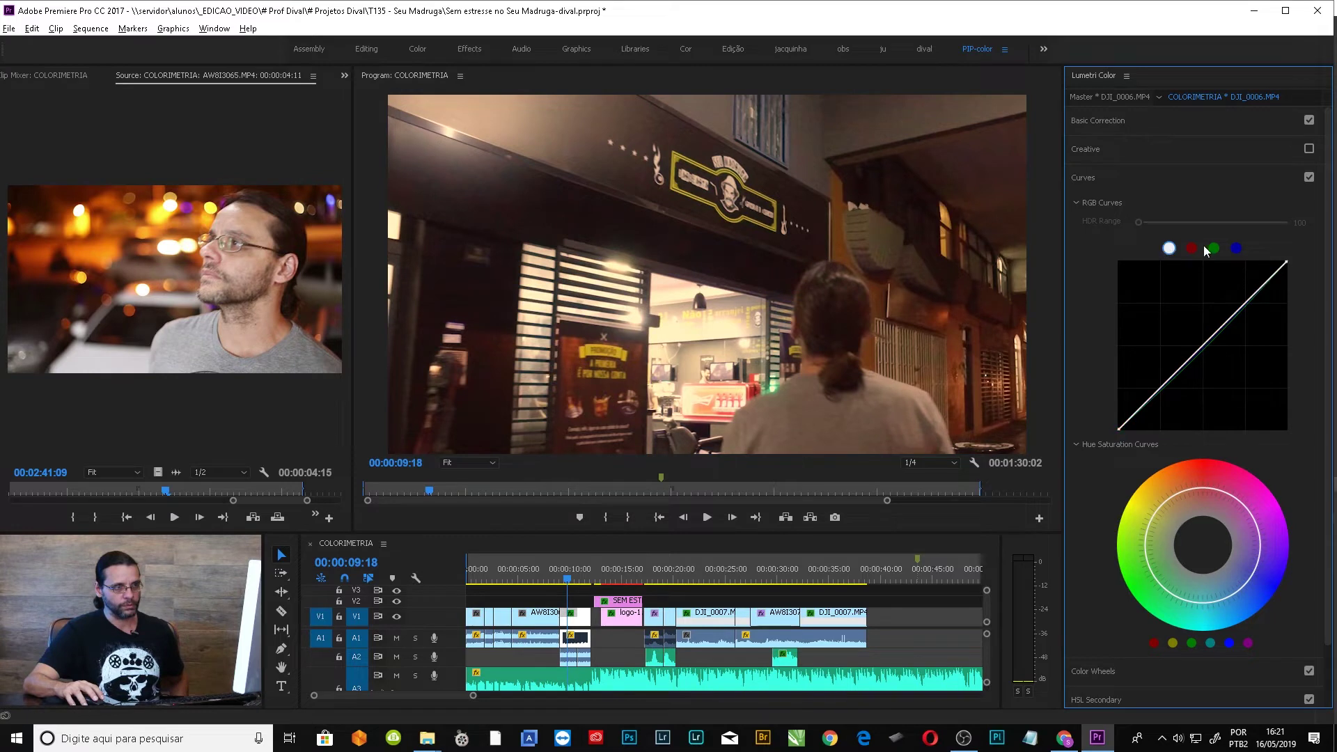
pyautogui.click(1214, 248)
pyautogui.click(1211, 342)
pyautogui.moveTo(1213, 346); pyautogui.dragTo(1208, 339)
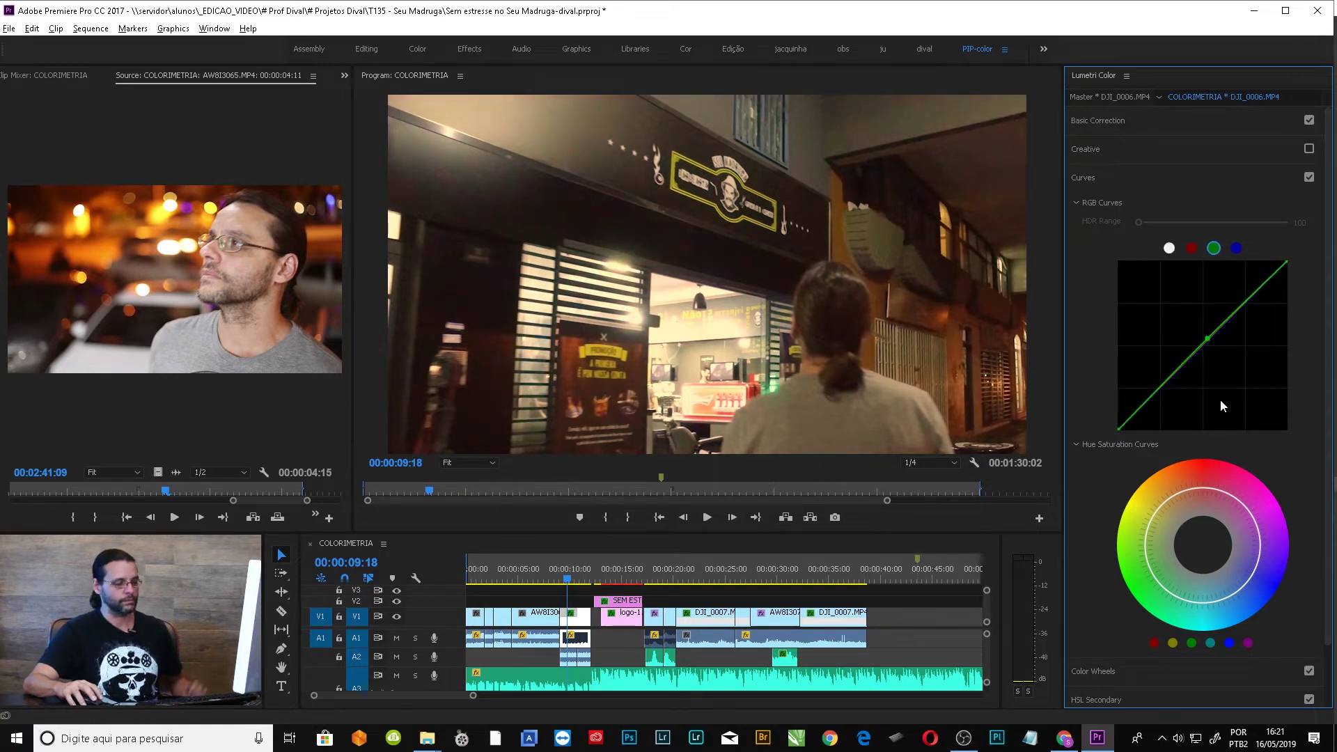
pyautogui.hotkey('ctrl', 'z')
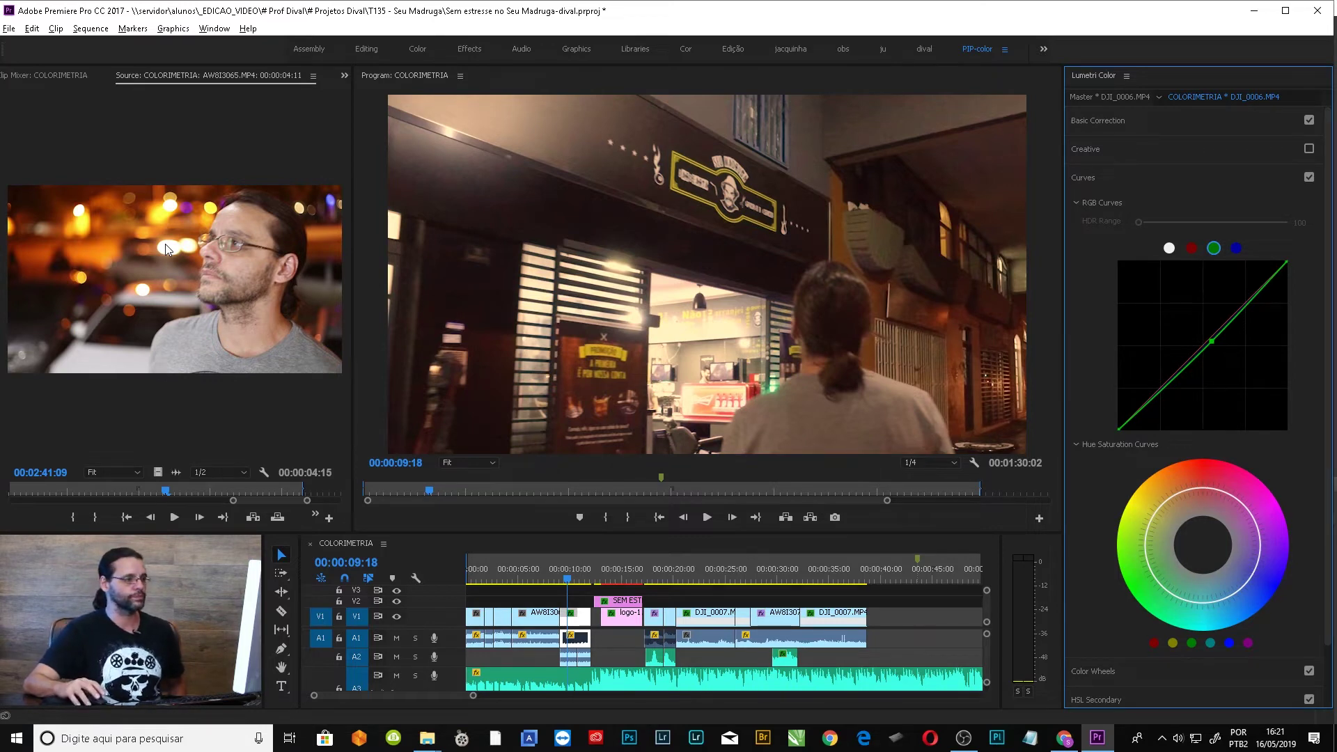
# - Go to the indoor bar clip AW8I3067.MP4 at 00:00:18:05 and enable its Lumetri Color effect
pyautogui.click(565, 579)
pyautogui.click(629, 581)
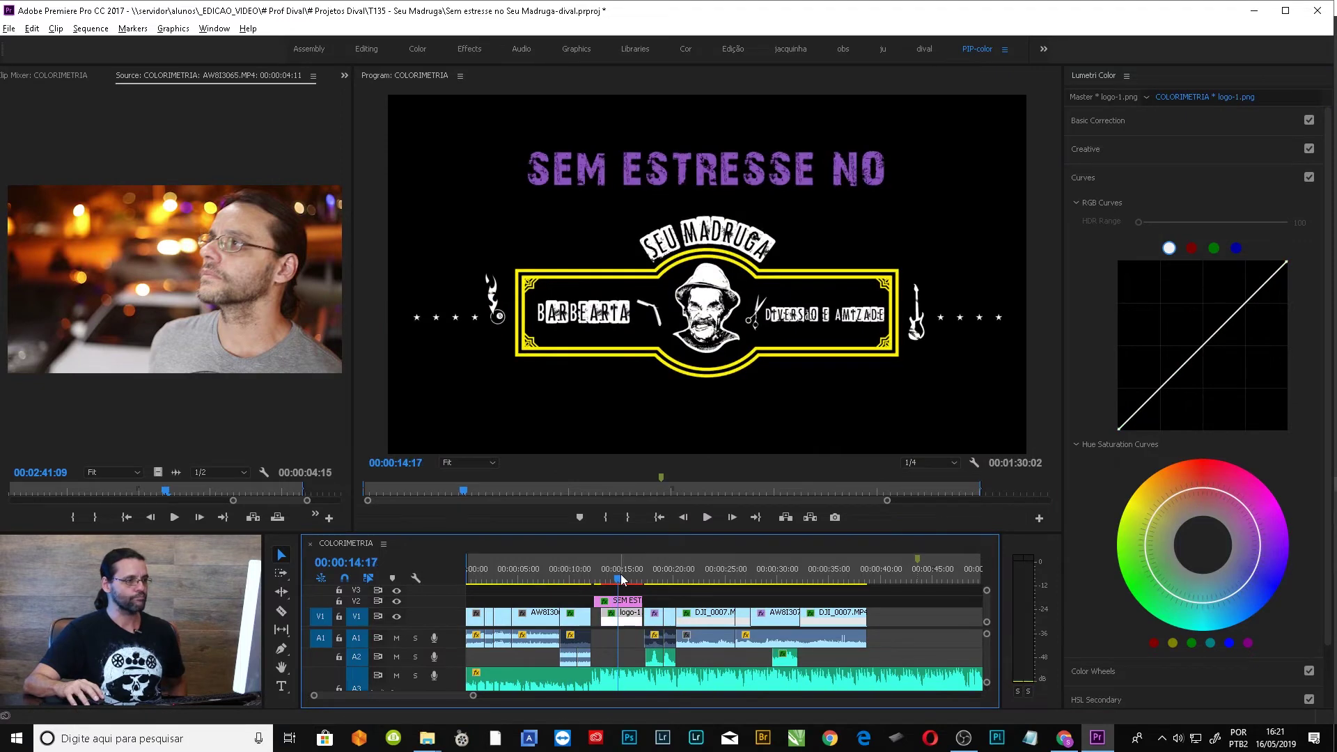
pyautogui.moveTo(629, 581); pyautogui.dragTo(656, 581)
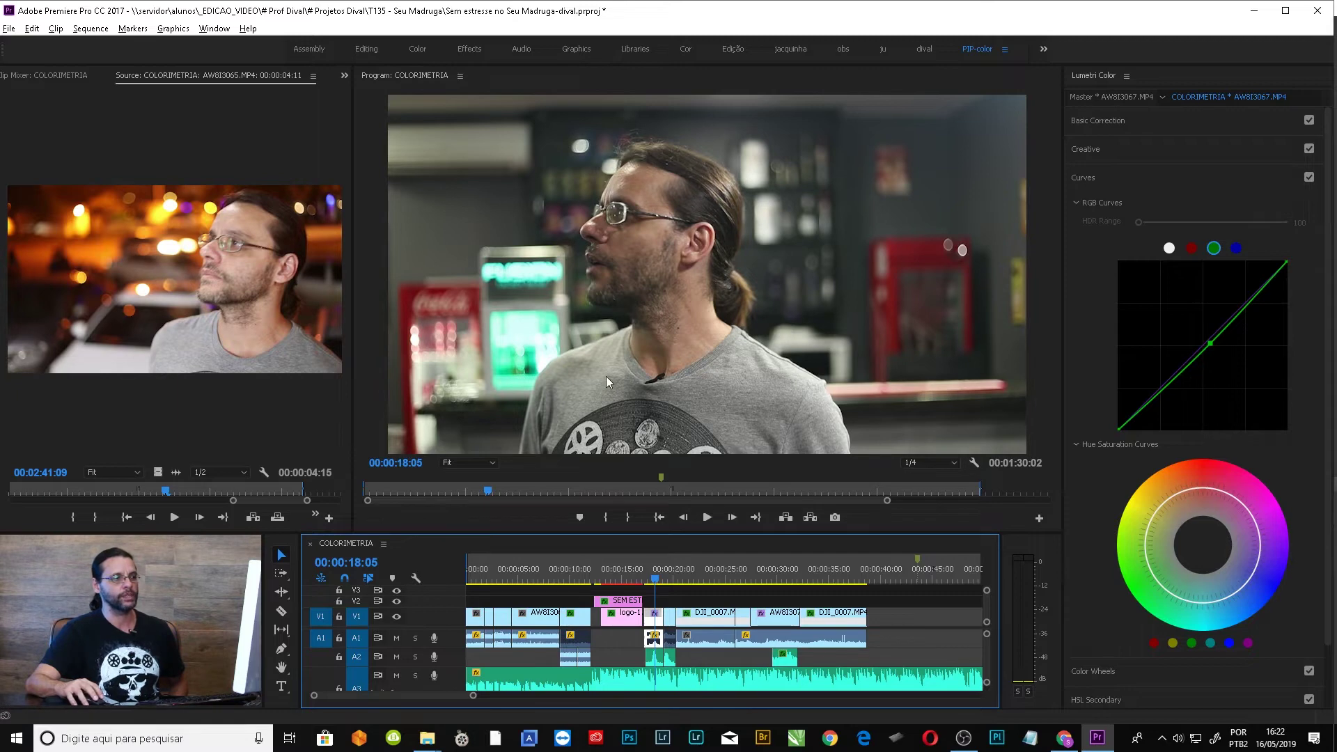
pyautogui.click(39, 74)
pyautogui.click(199, 75)
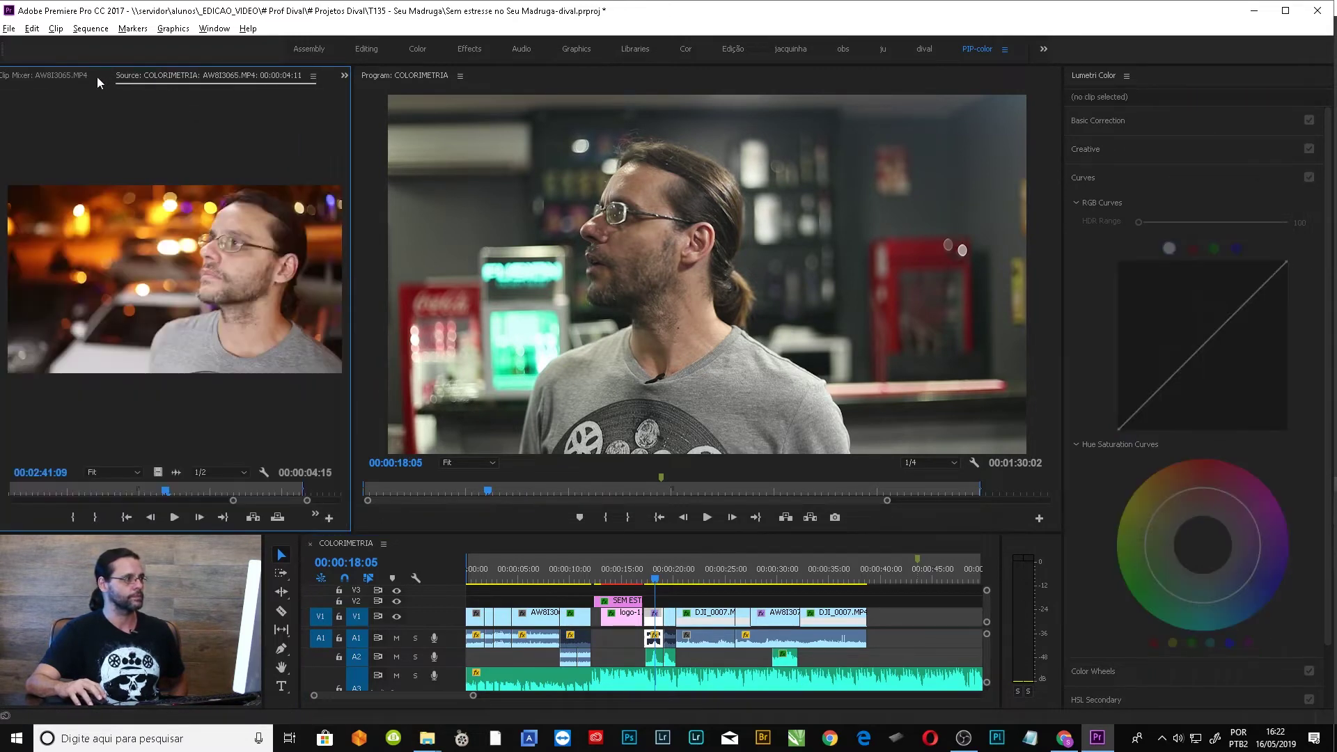
pyautogui.click(1252, 99)
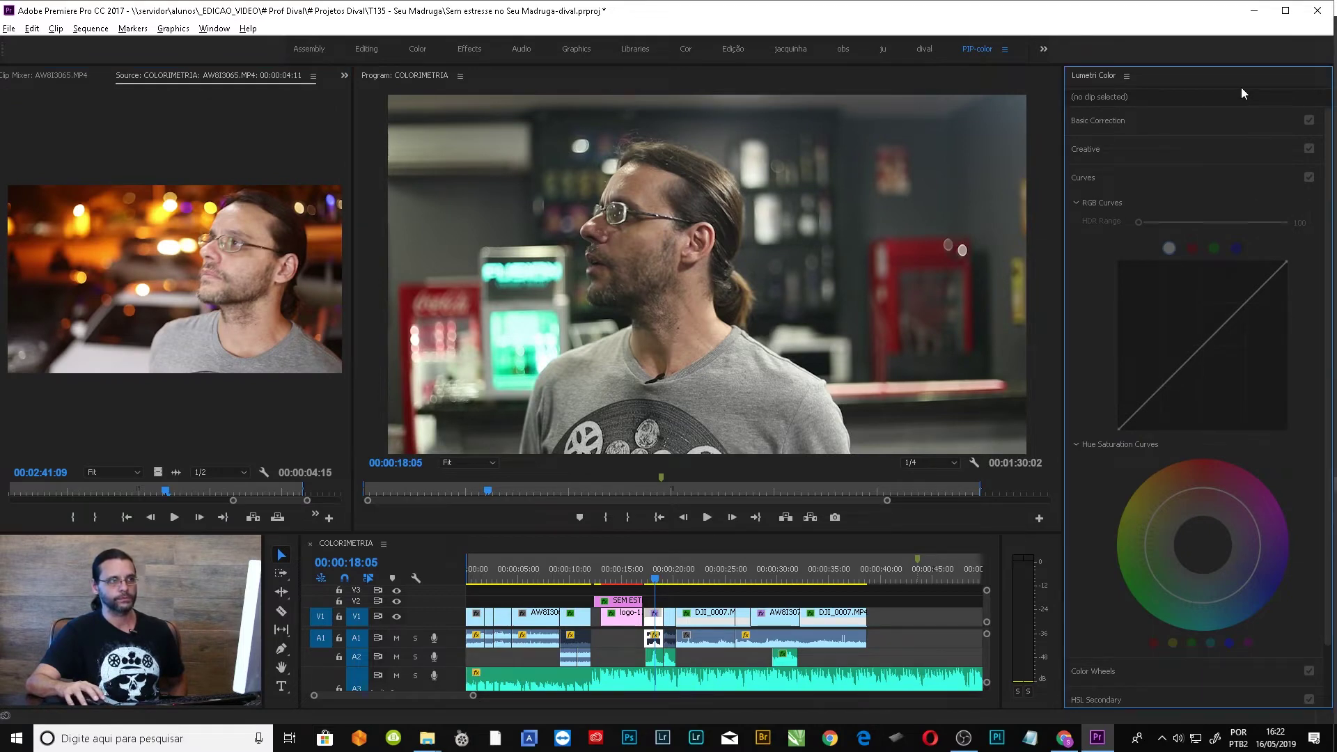
pyautogui.click(77, 75)
pyautogui.click(149, 76)
pyautogui.click(168, 80)
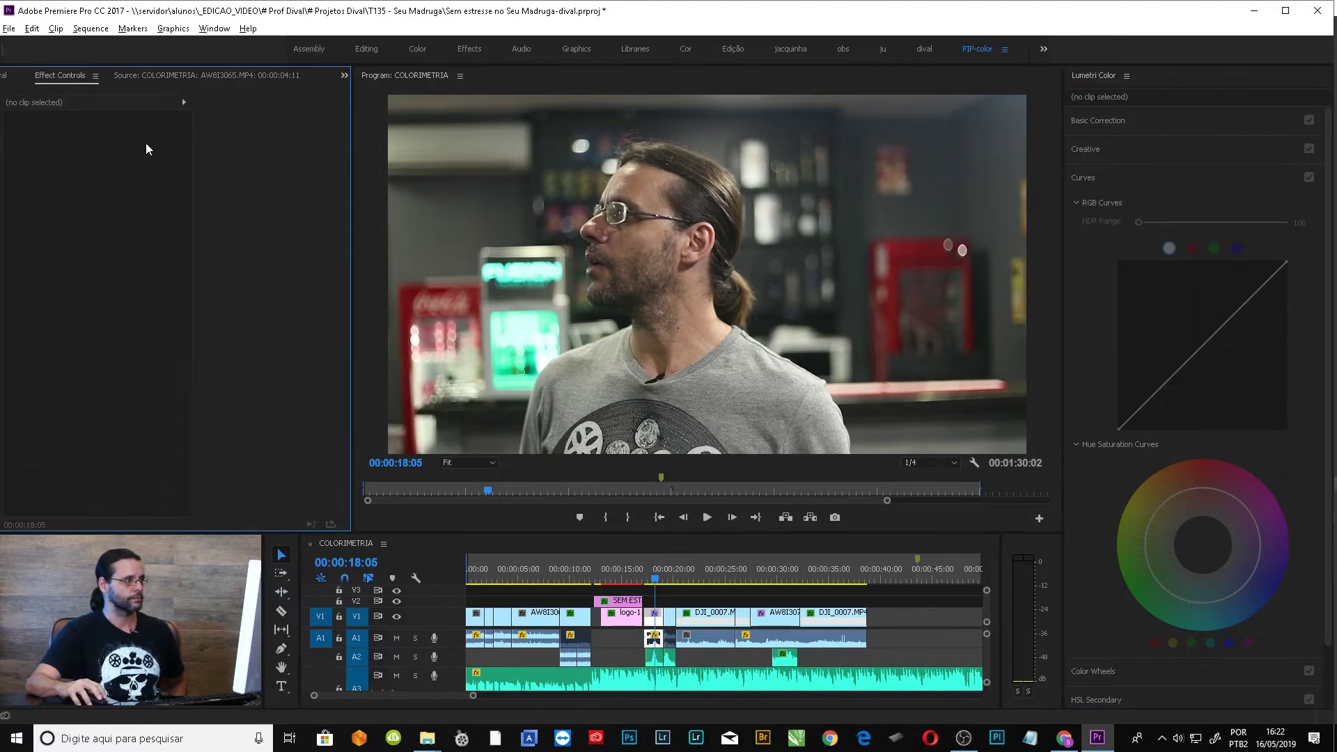
pyautogui.click(69, 78)
pyautogui.click(24, 327)
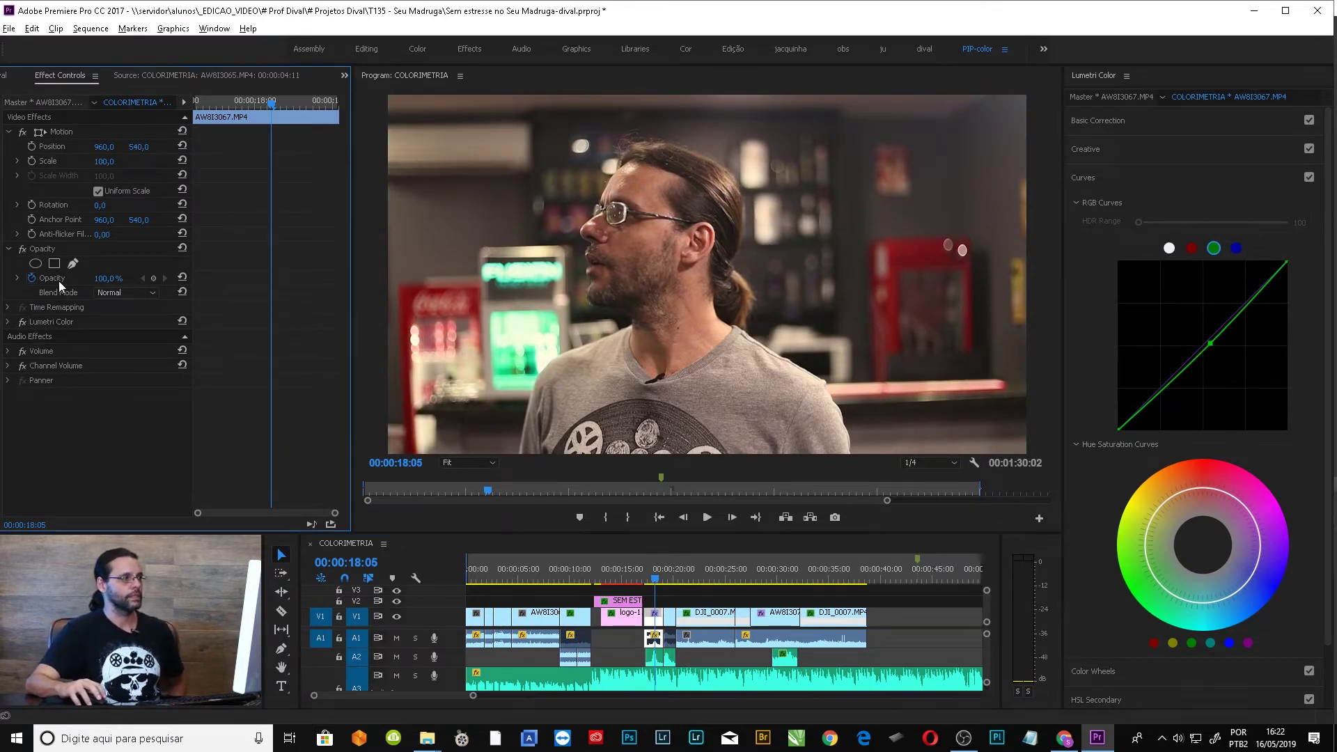
# - Show the parking-lot reference again and open the Basic Correction settings of the indoor bar clip
pyautogui.click(186, 78)
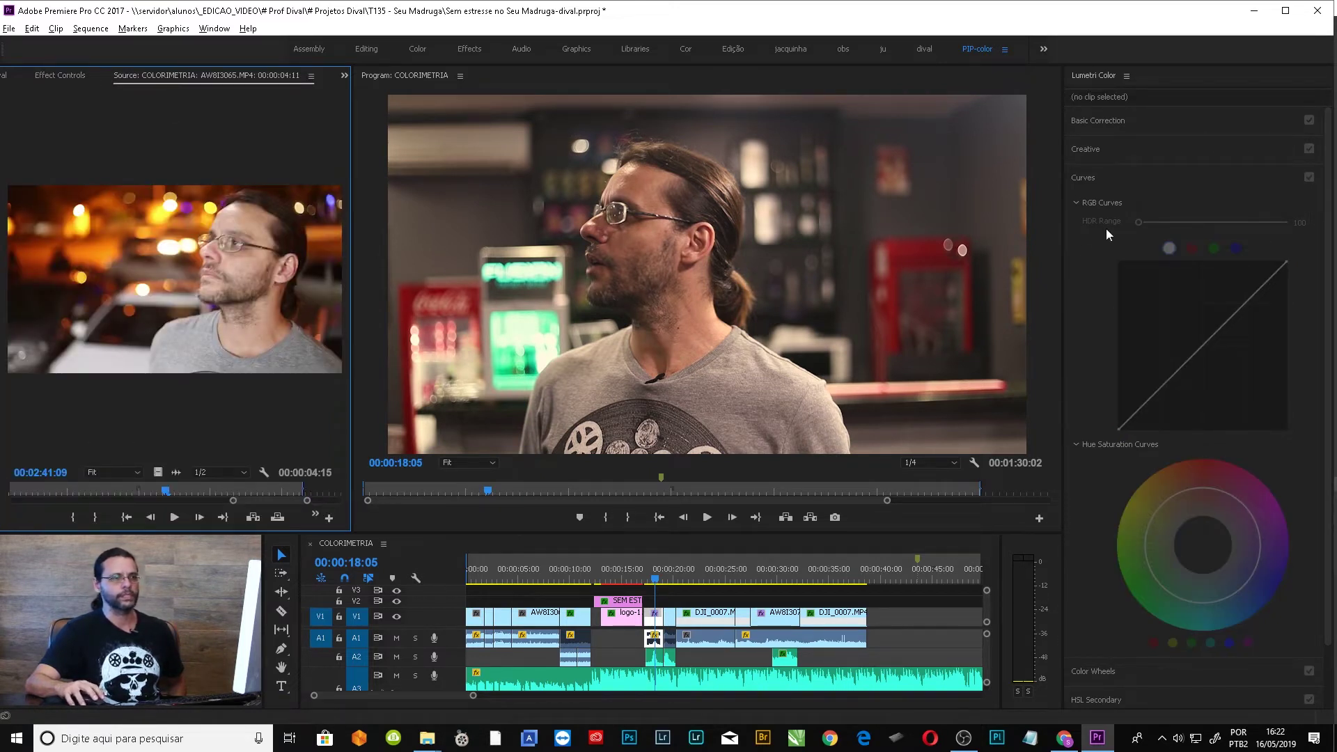
pyautogui.click(1091, 270)
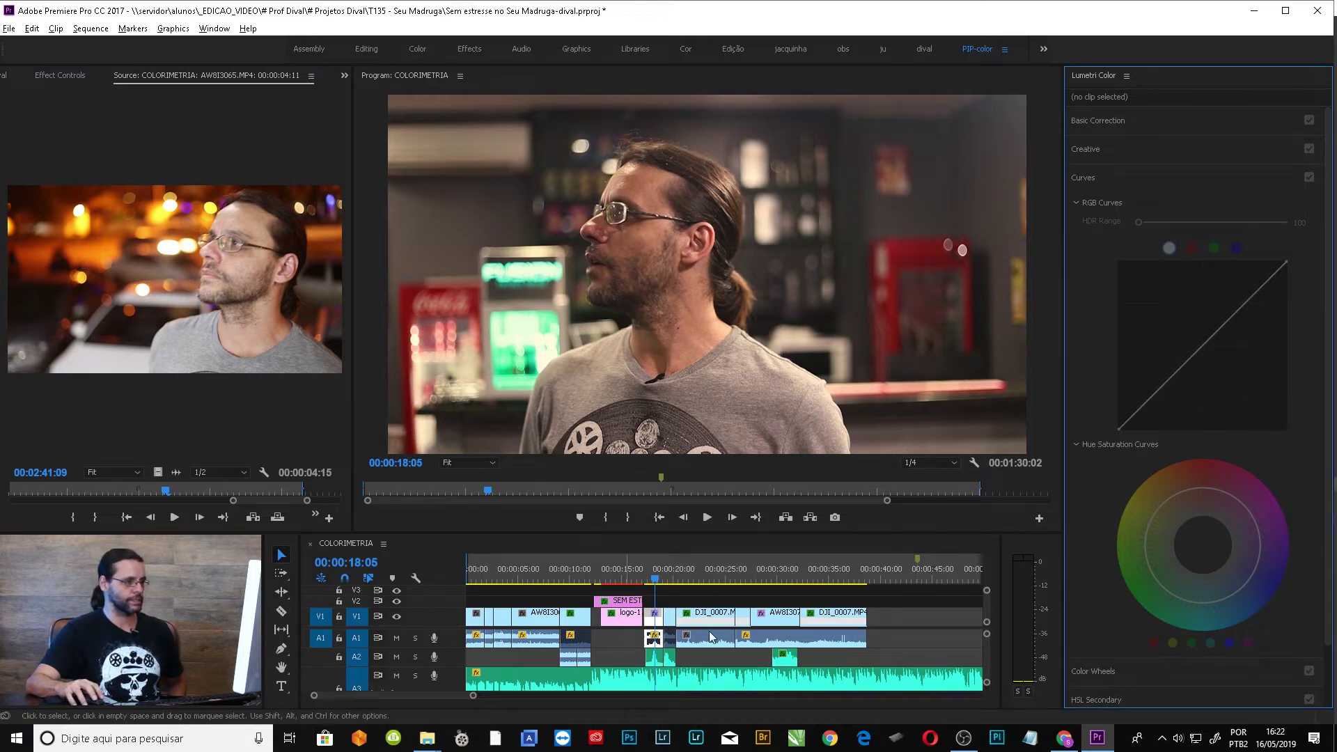
pyautogui.click(1118, 122)
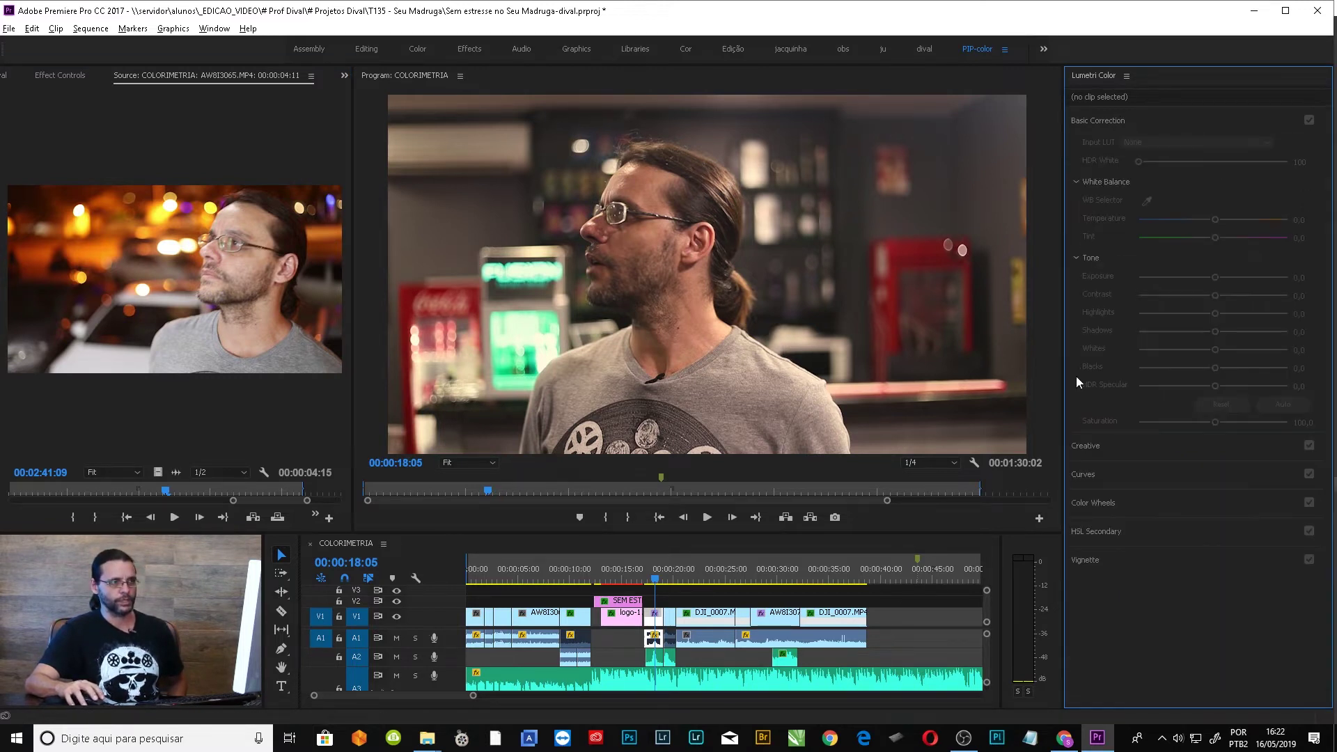
pyautogui.click(654, 622)
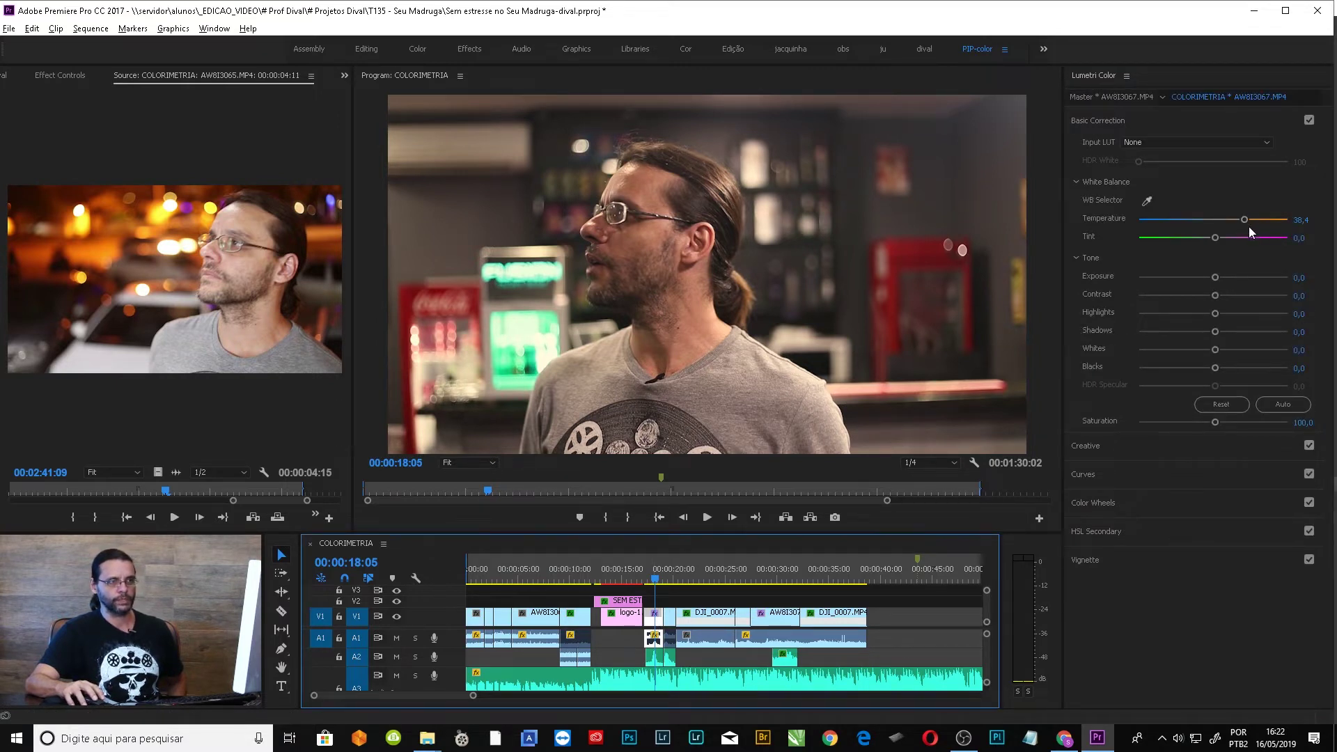
# - Set the indoor bar clip's Exposure to 0,4 and Contrast to 29,3
pyautogui.moveTo(1214, 277); pyautogui.dragTo(1222, 277)
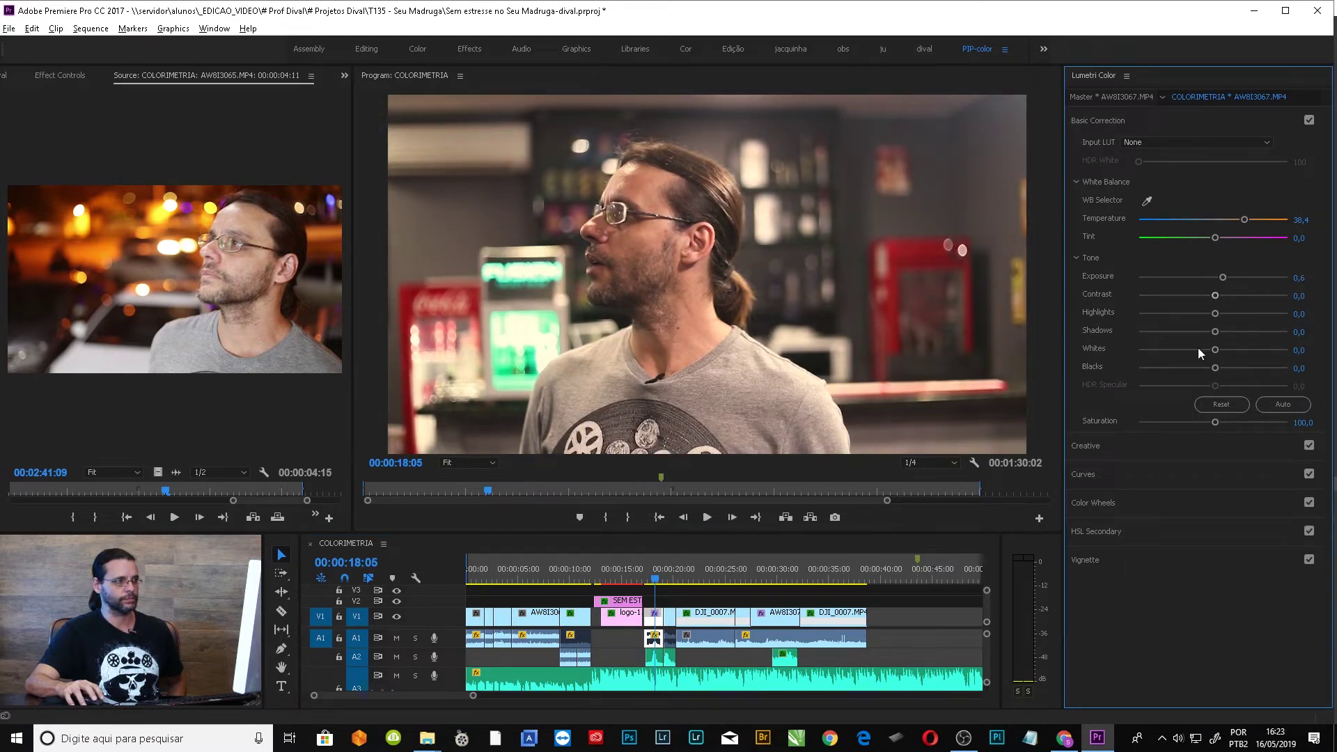
pyautogui.hotkey('ctrl', 'z')
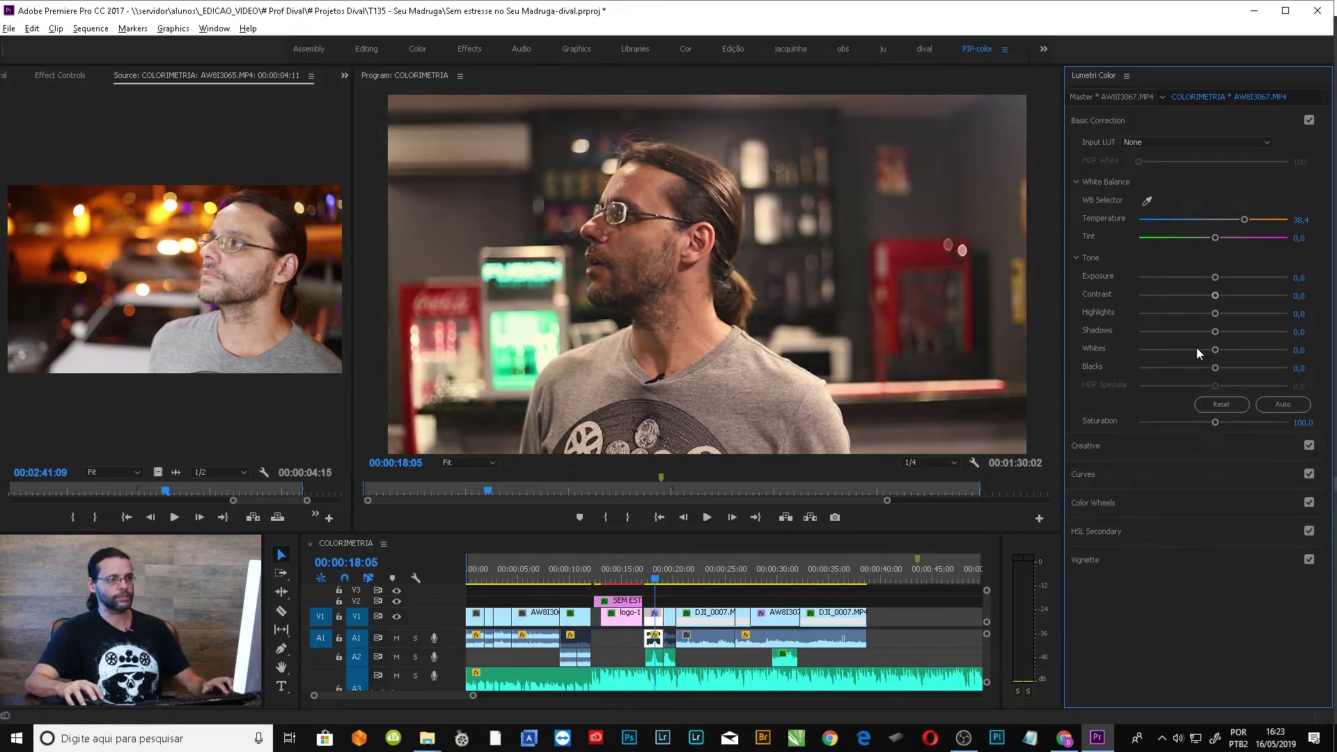
pyautogui.moveTo(1216, 299)
pyautogui.mouseDown()
pyautogui.moveTo(1242, 299)
pyautogui.moveTo(1223, 311)
pyautogui.moveTo(1239, 314)
pyautogui.moveTo(1219, 278)
pyautogui.mouseUp()
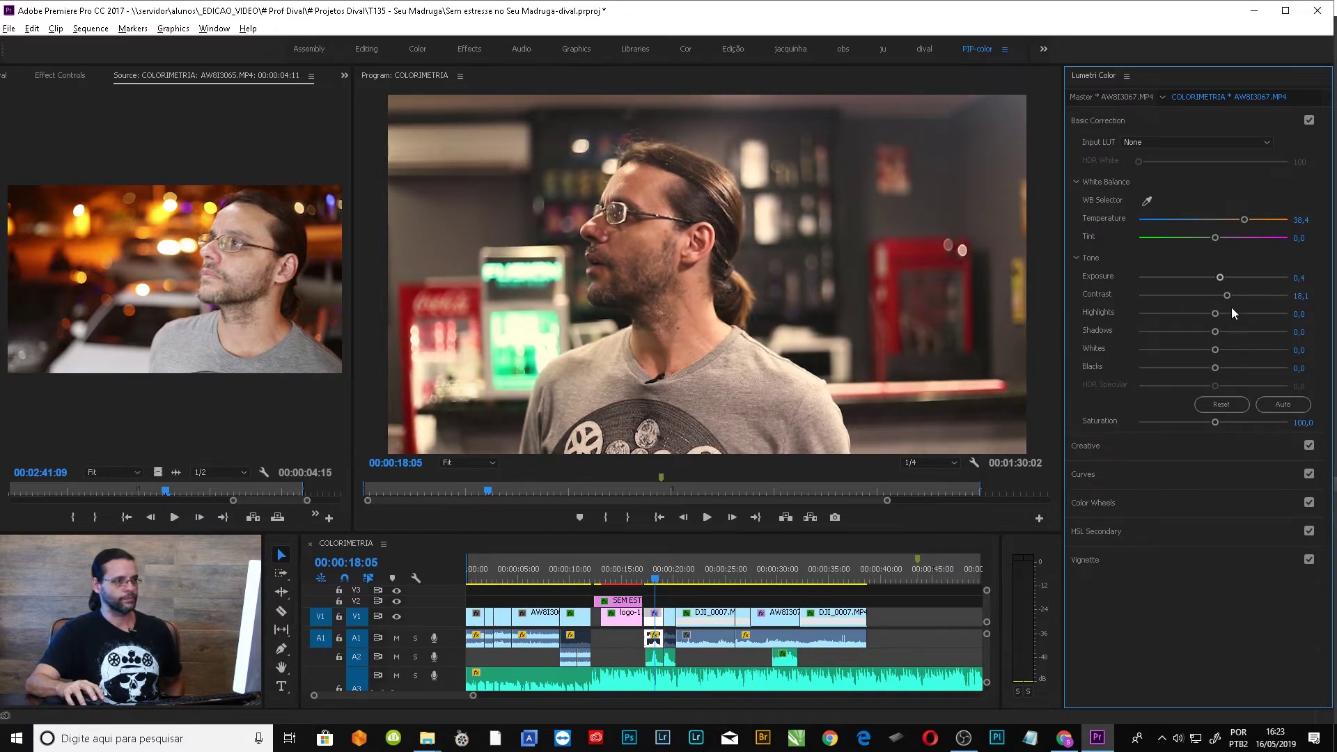
pyautogui.moveTo(1226, 296); pyautogui.dragTo(1223, 296)
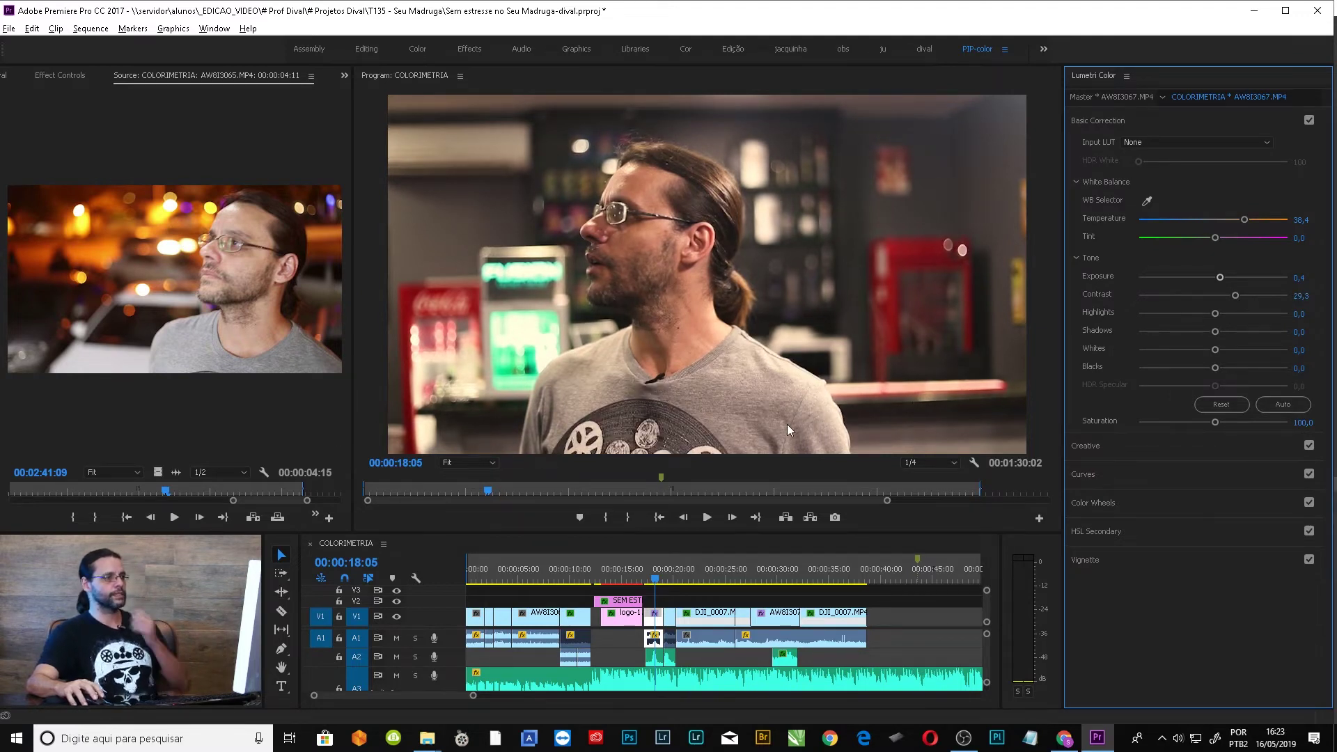
# - Compare the corrected indoor bar clip with the closer bar shot that follows it
pyautogui.click(673, 579)
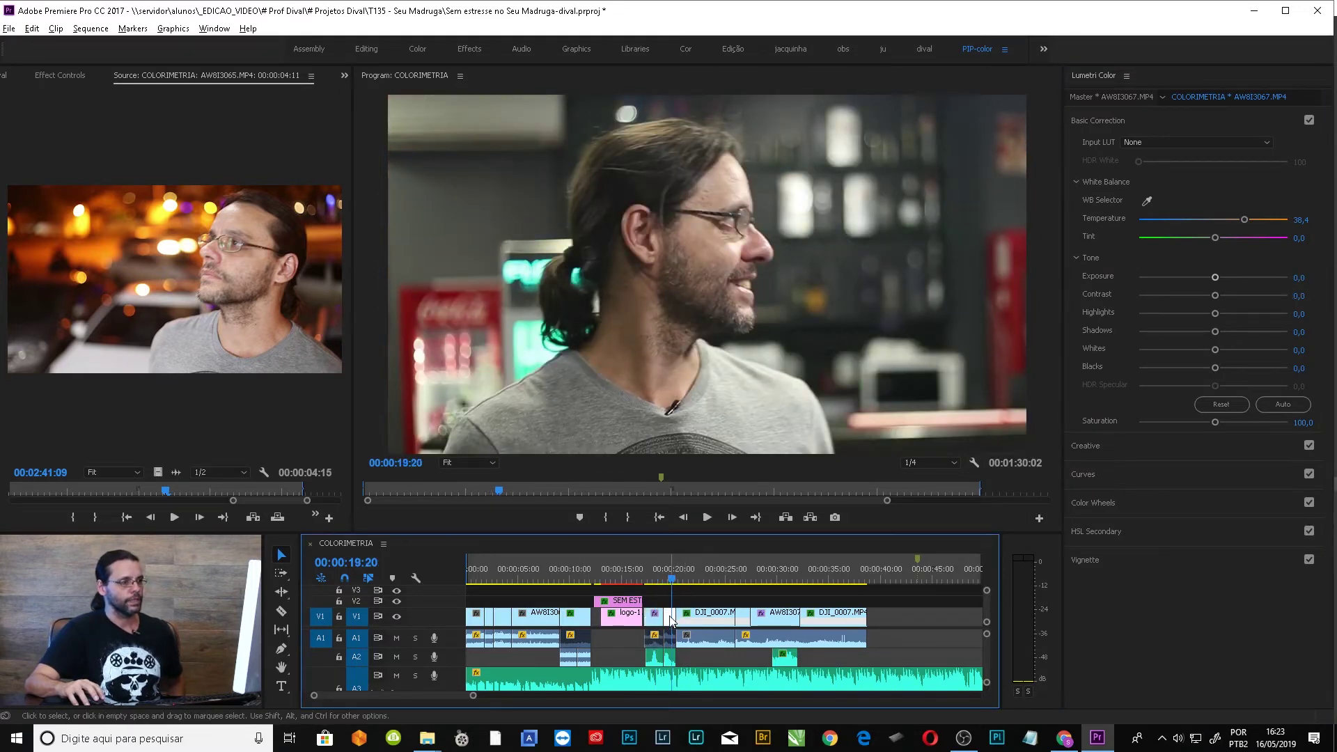
pyautogui.click(653, 579)
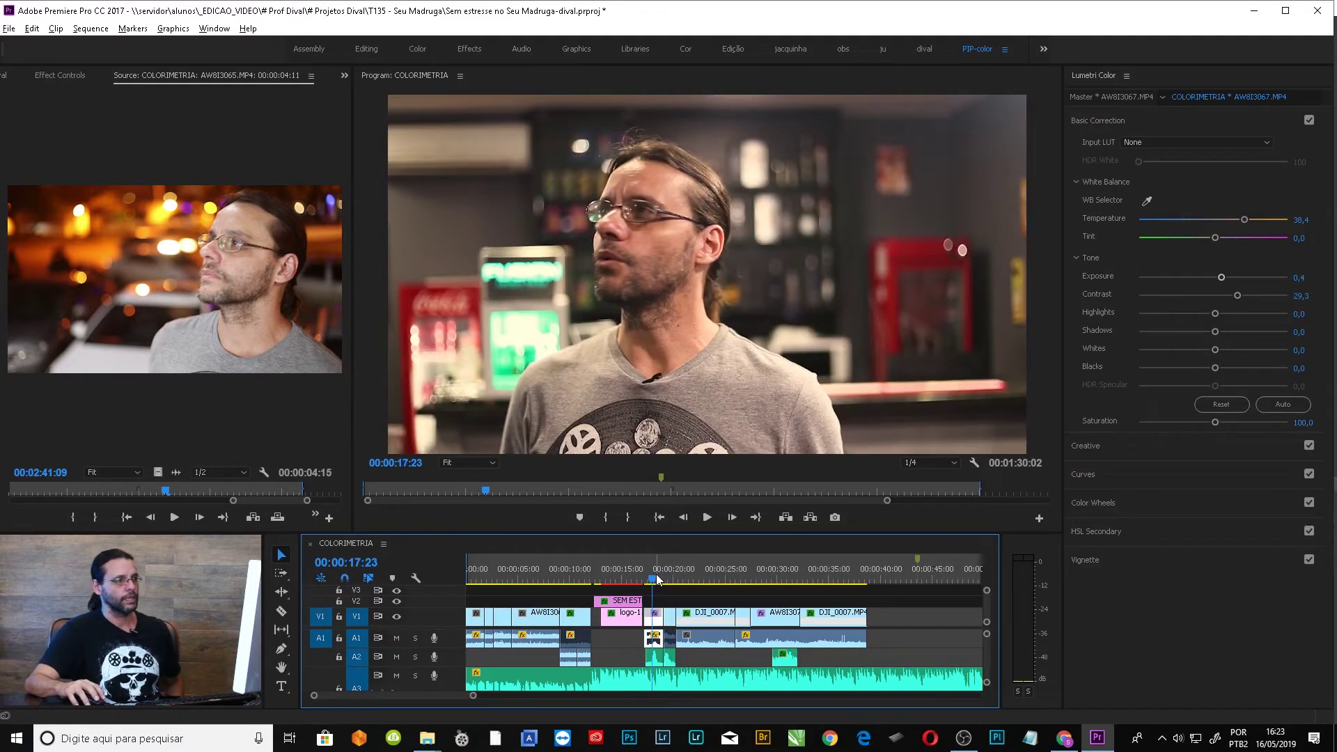
pyautogui.click(668, 579)
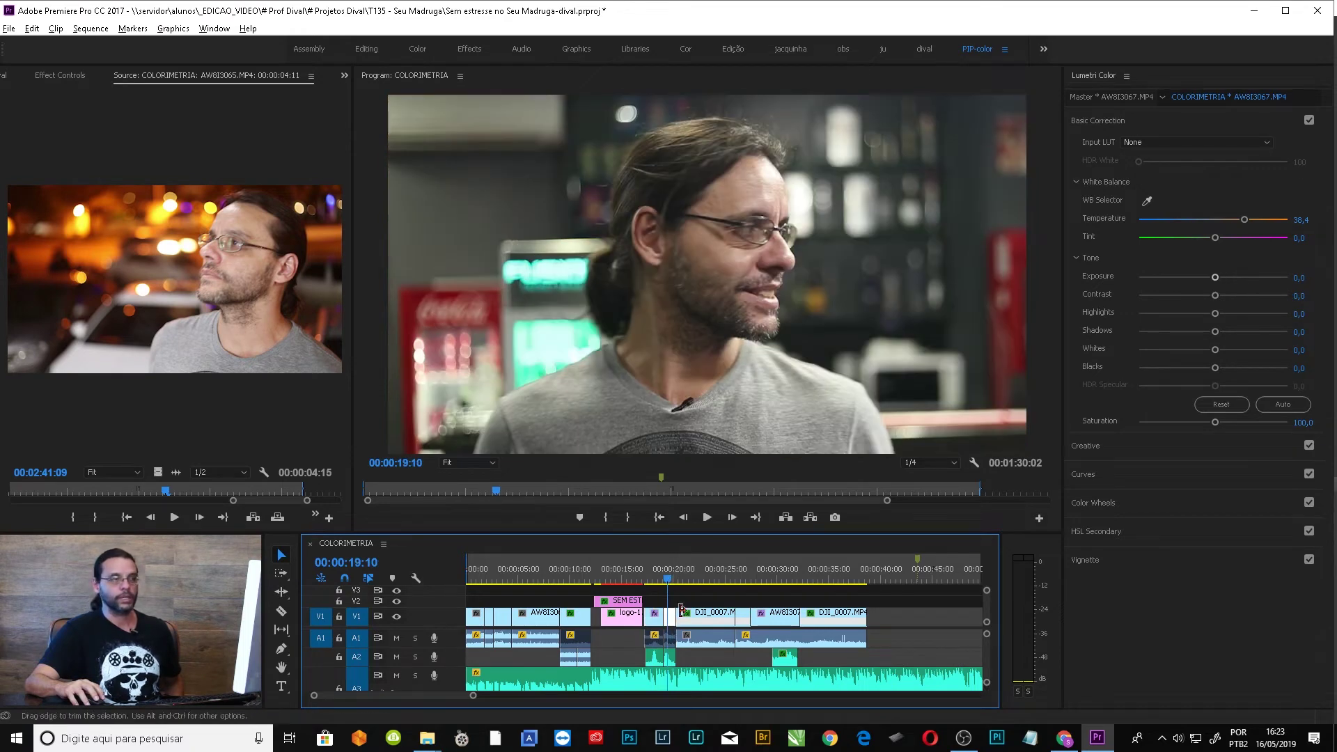
pyautogui.press('Up')
pyautogui.press('Down')
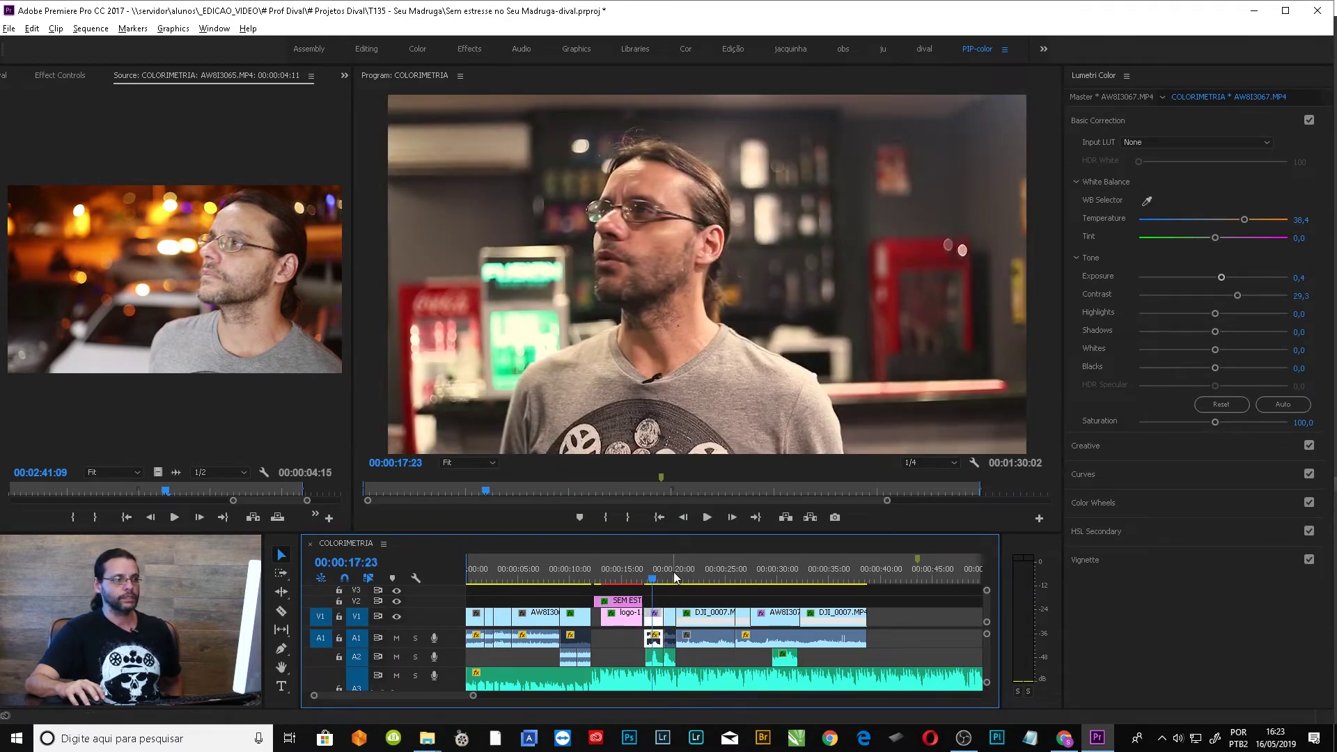
pyautogui.click(658, 582)
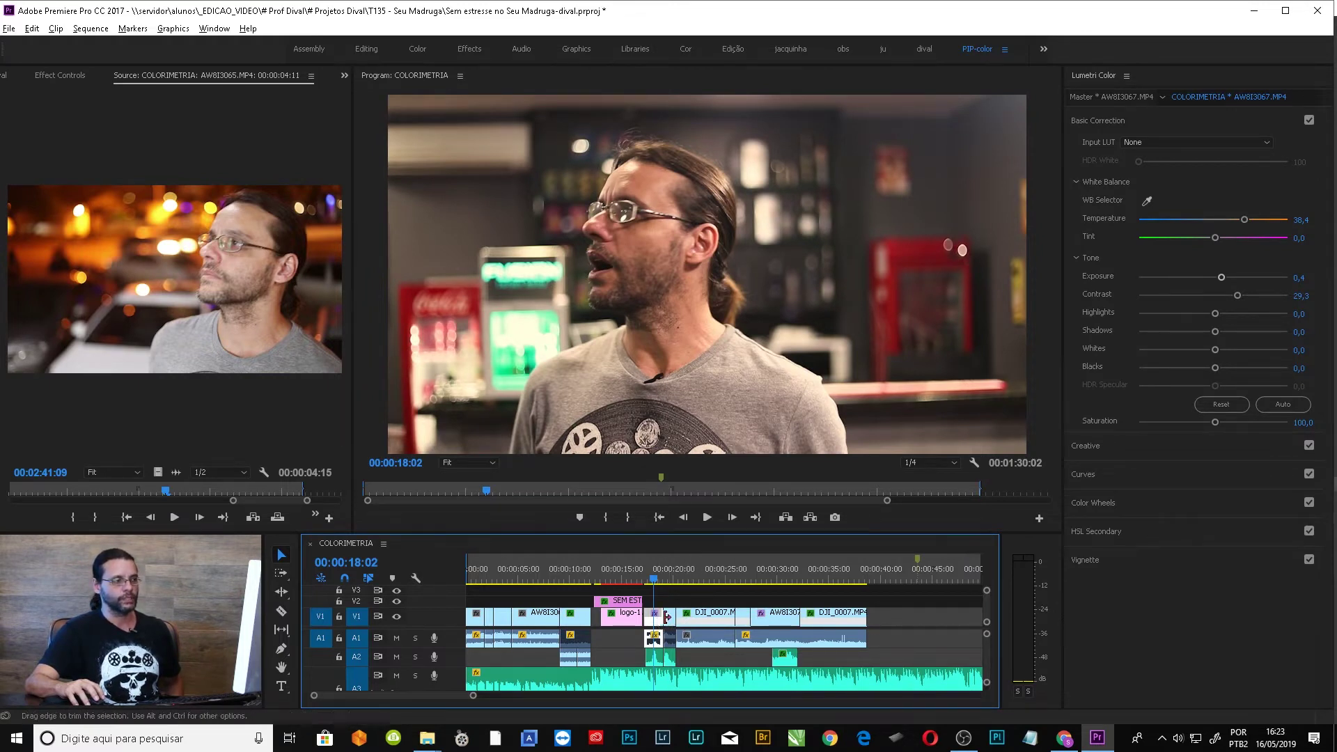
# - Replace the closer bar shot's Lumetri Color effect with a copy of the indoor bar clip's corrected one and compare both shots
pyautogui.click(61, 75)
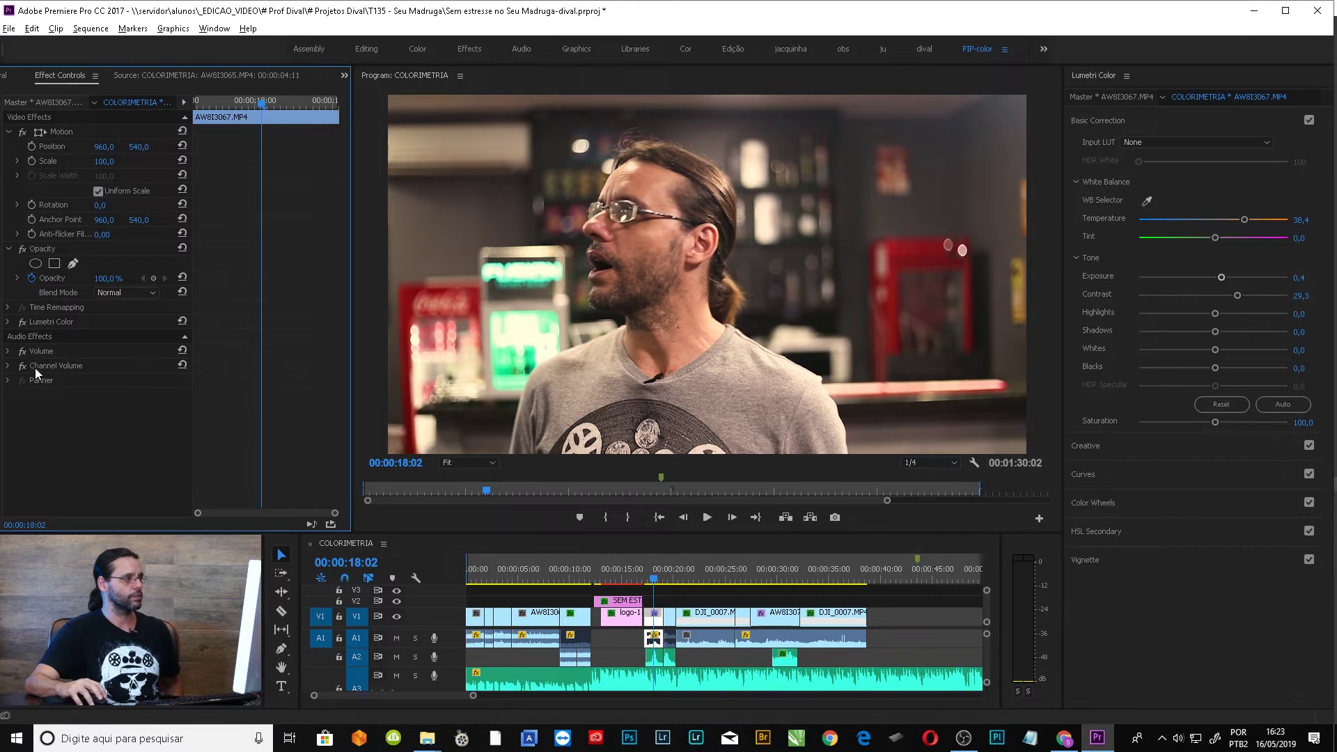
pyautogui.click(52, 323)
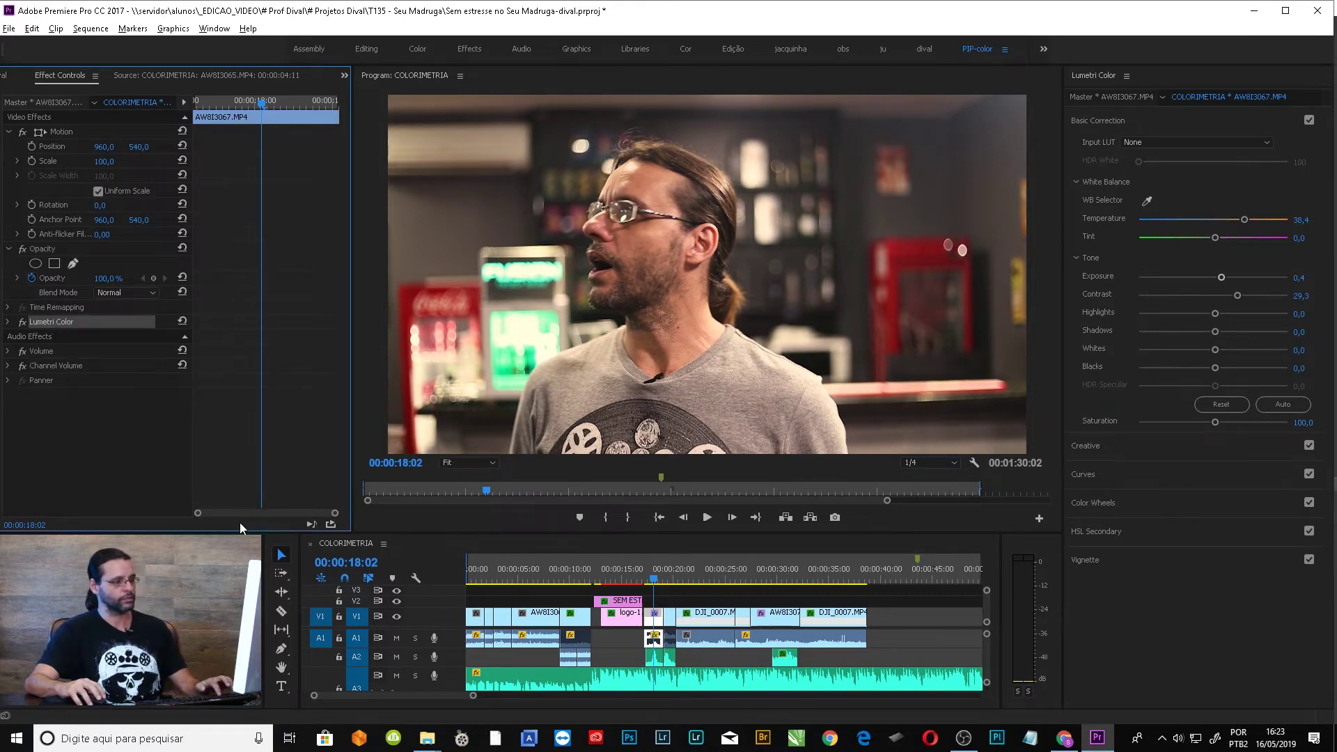
pyautogui.click(668, 581)
pyautogui.click(673, 617)
pyautogui.click(52, 324)
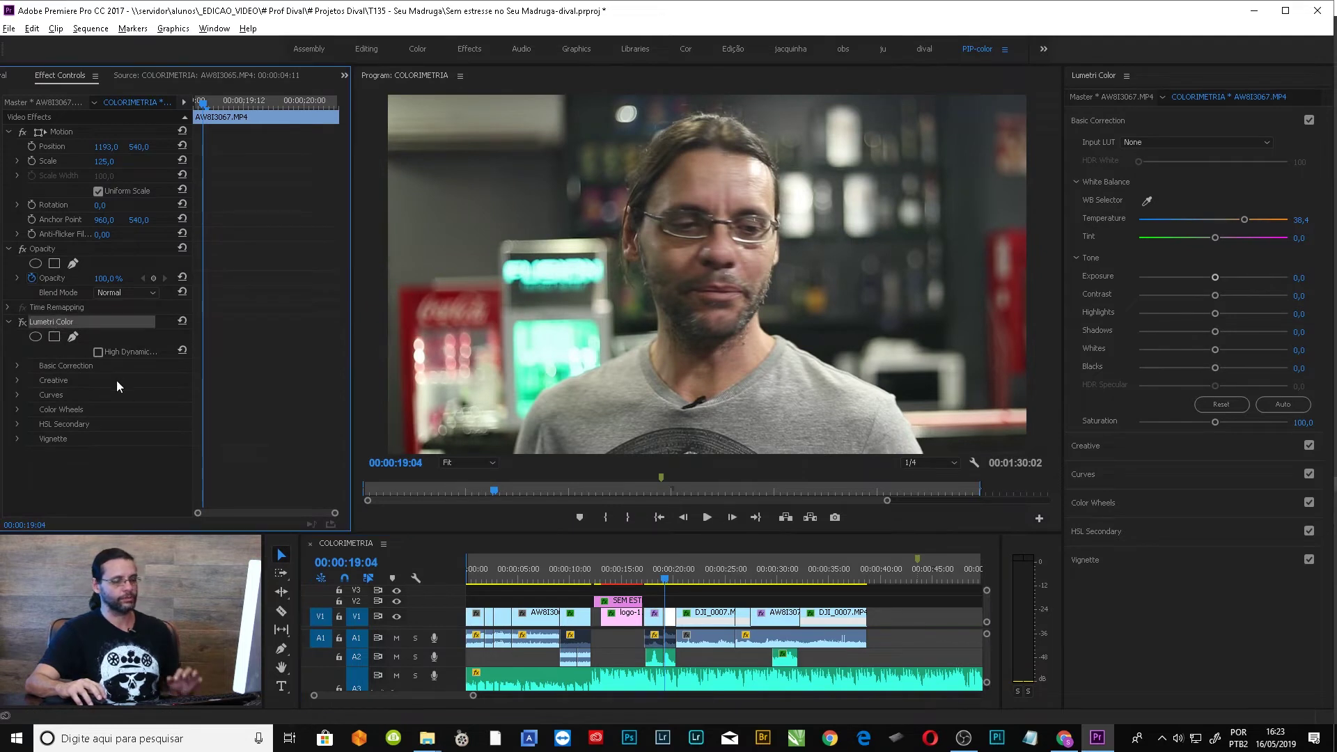
pyautogui.press('Delete')
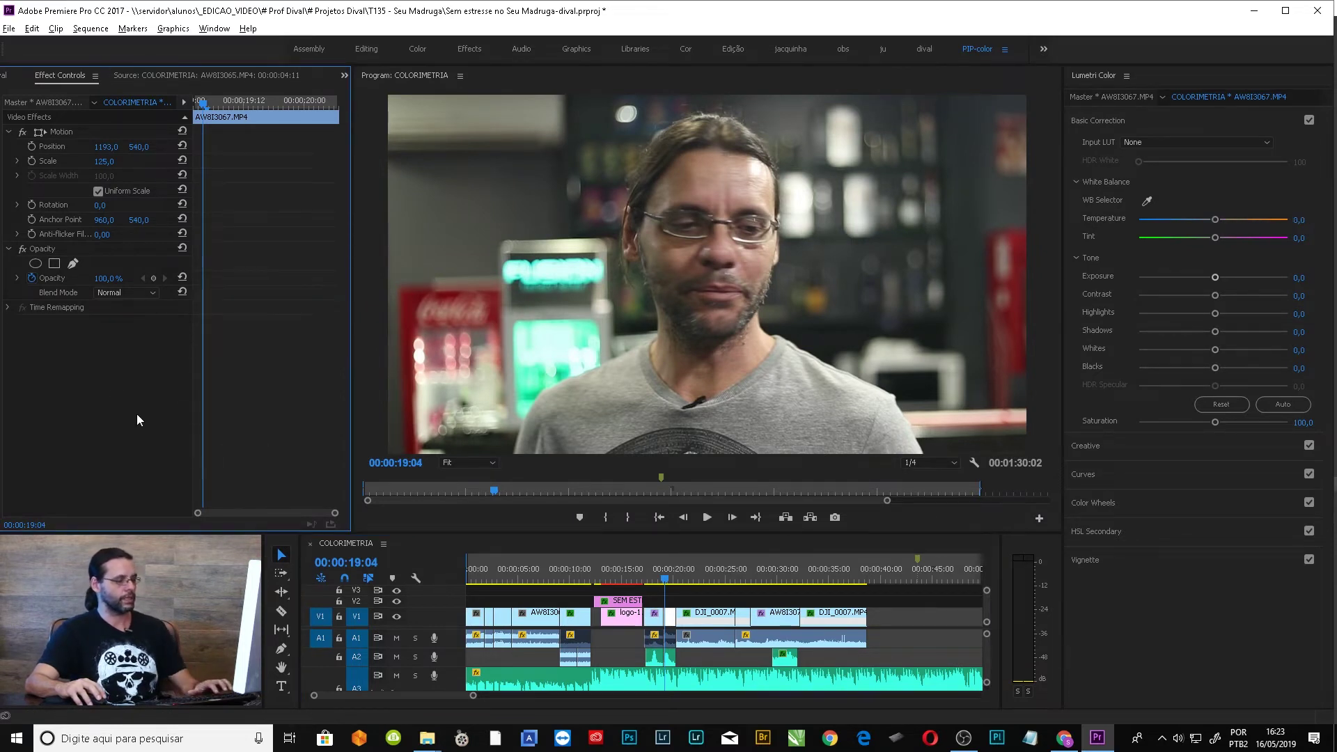
pyautogui.hotkey('ctrl', 'z')
pyautogui.moveTo(654, 580); pyautogui.dragTo(645, 578)
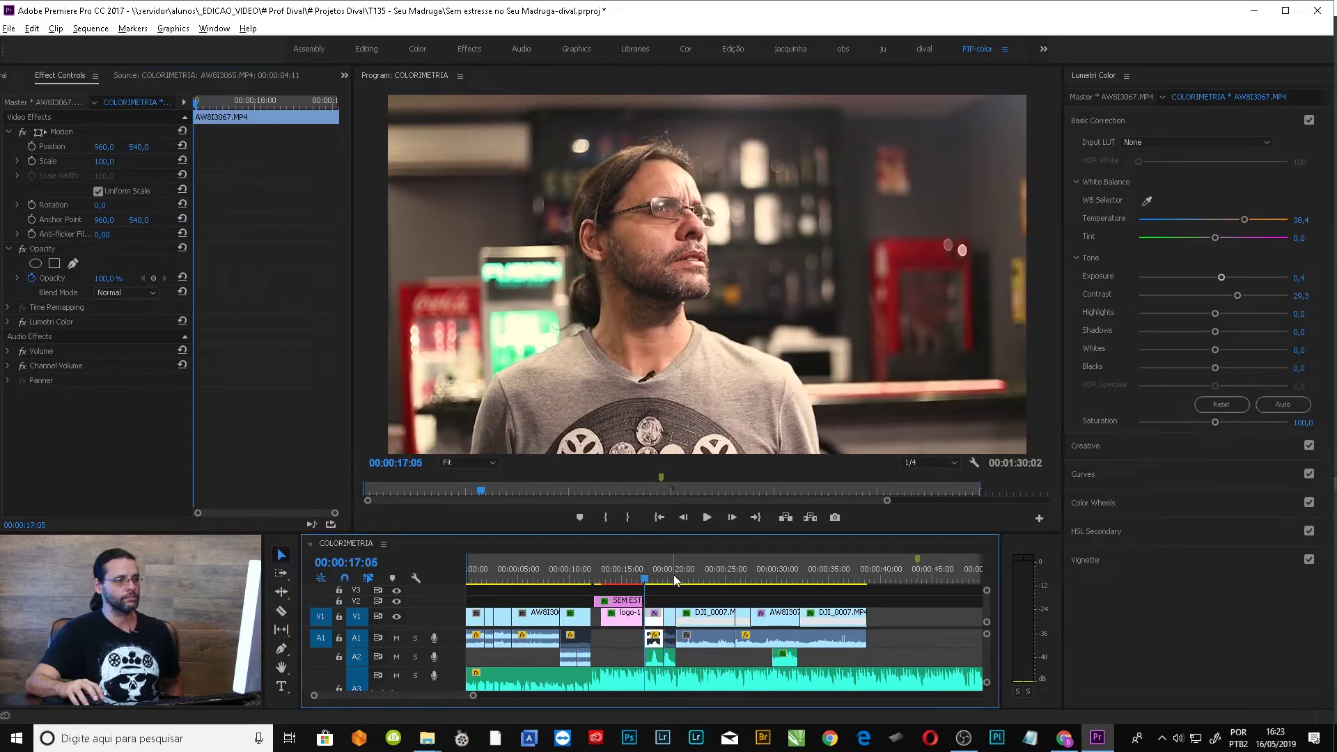
pyautogui.click(671, 577)
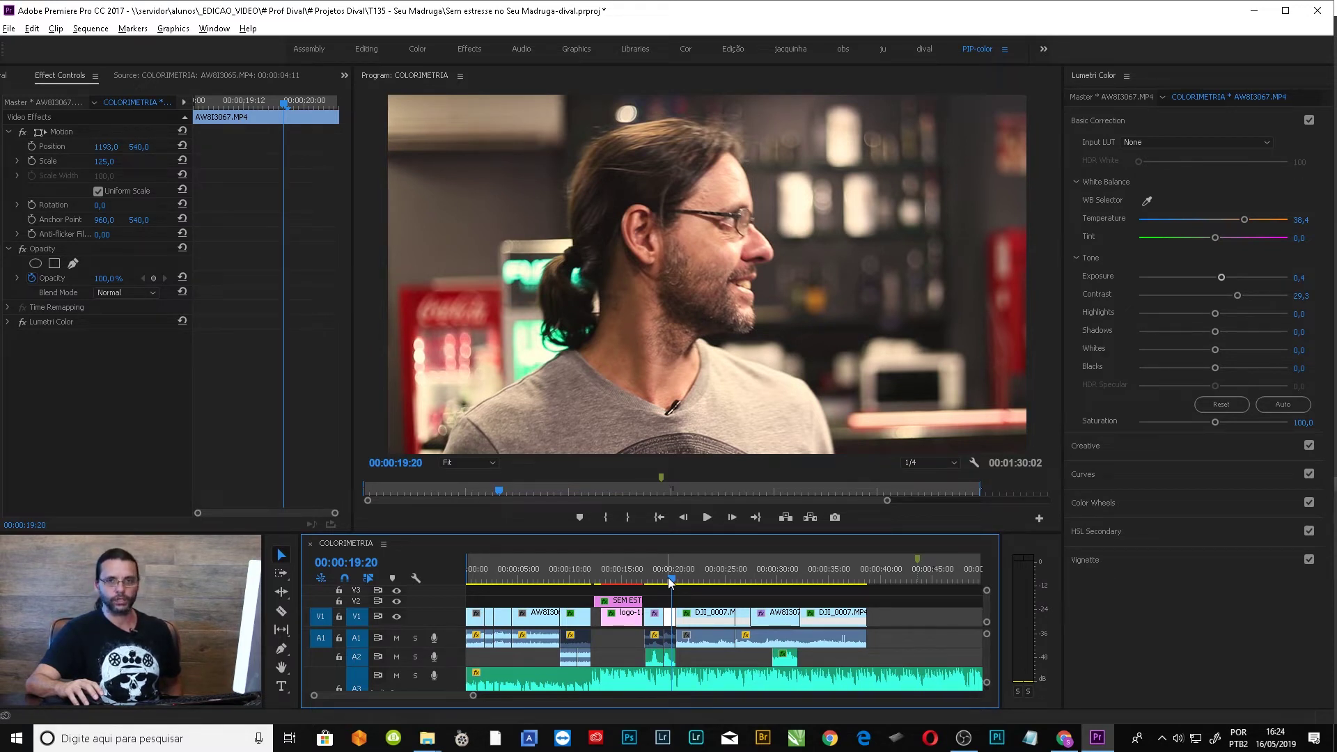
# - Go to the mural clip DJI_0007.MP4 at 00:00:24:03 and enable its Lumetri Color effect
pyautogui.moveTo(670, 582); pyautogui.dragTo(702, 572)
pyautogui.click(691, 644)
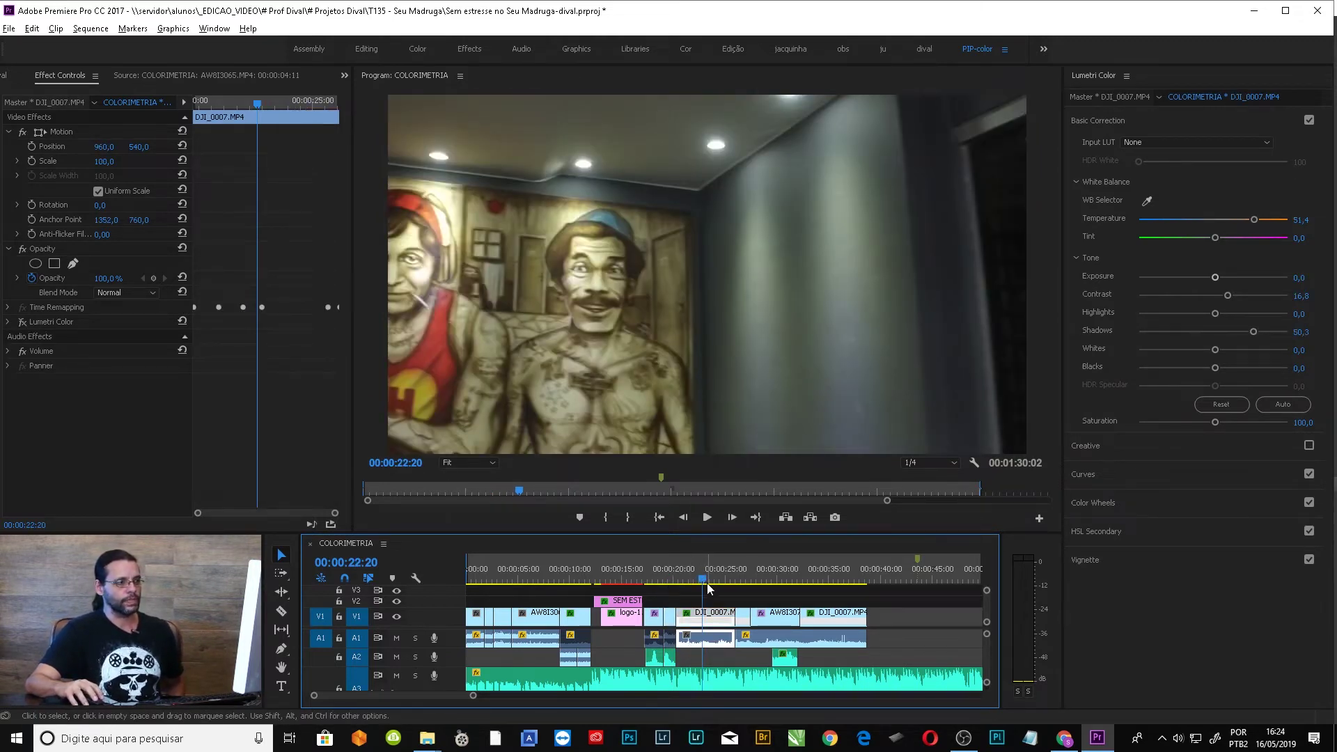
pyautogui.moveTo(701, 578)
pyautogui.mouseDown()
pyautogui.moveTo(724, 579)
pyautogui.moveTo(701, 583)
pyautogui.moveTo(712, 584)
pyautogui.mouseUp()
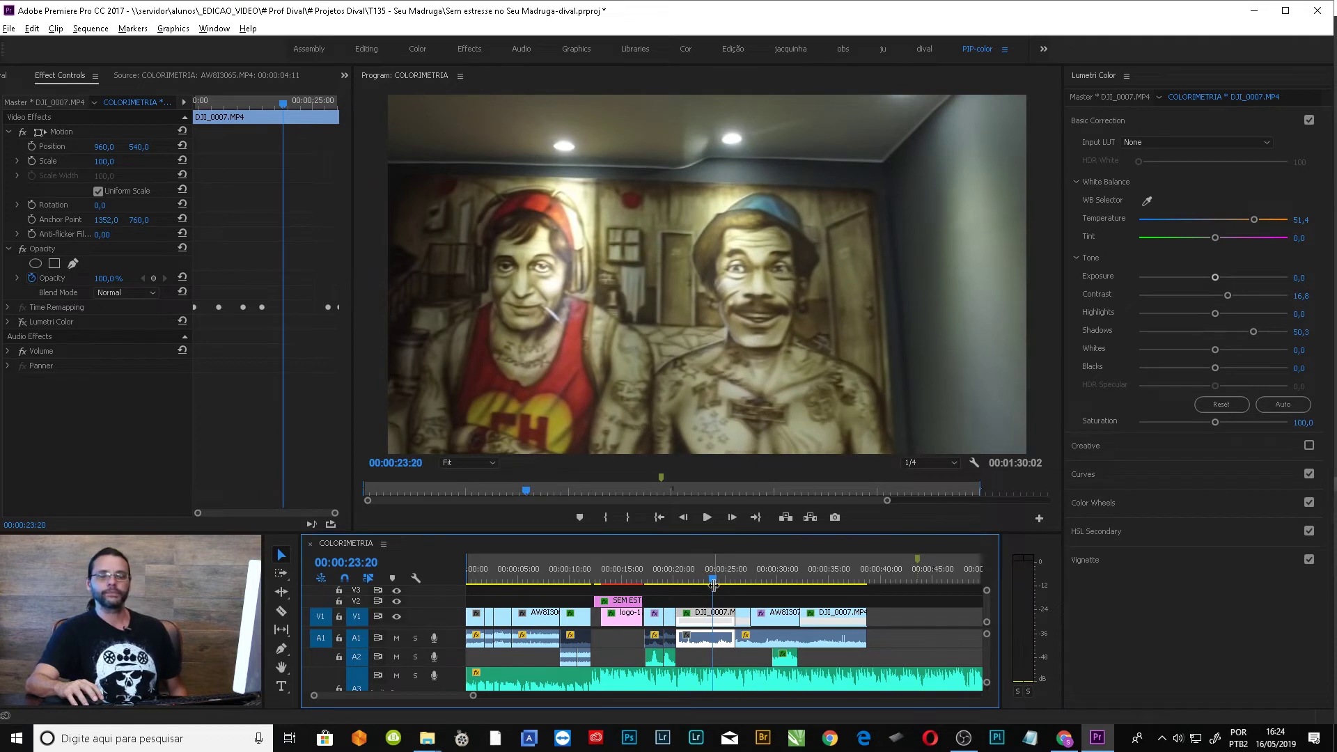
pyautogui.click(574, 571)
pyautogui.click(717, 568)
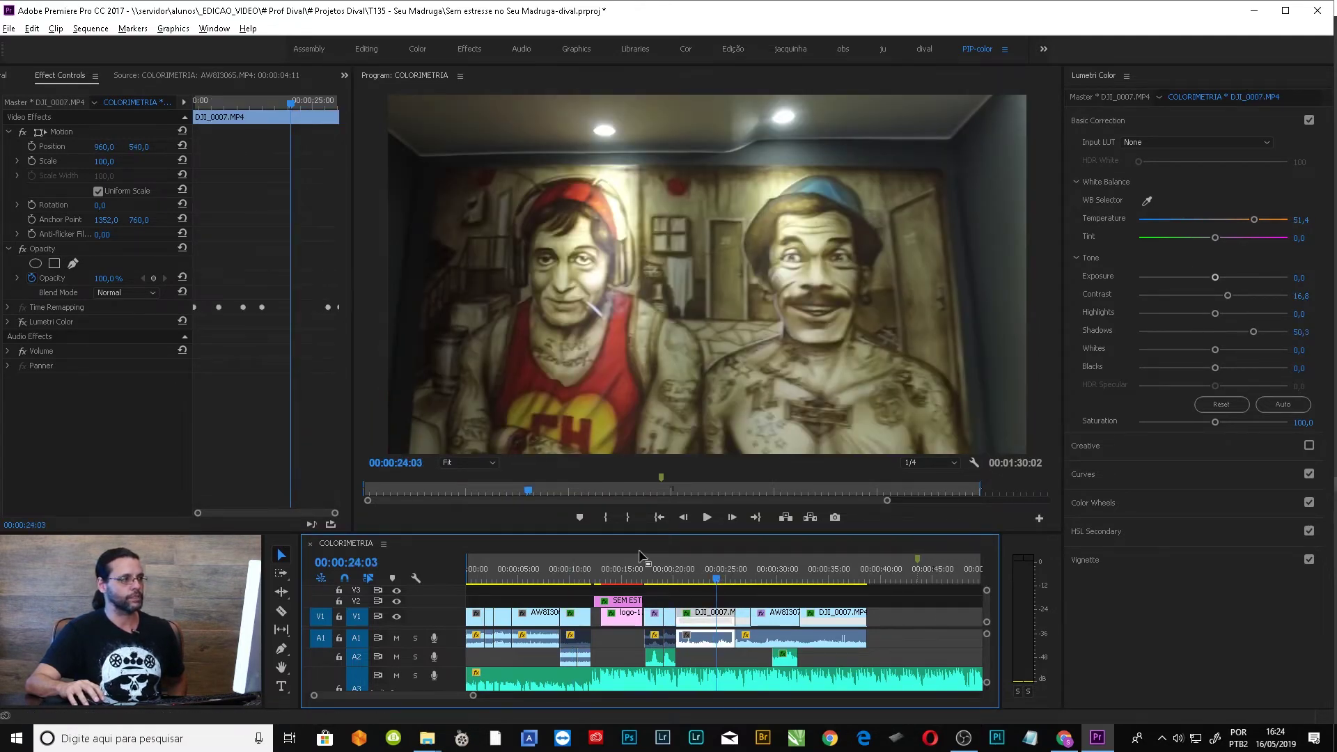
pyautogui.click(22, 321)
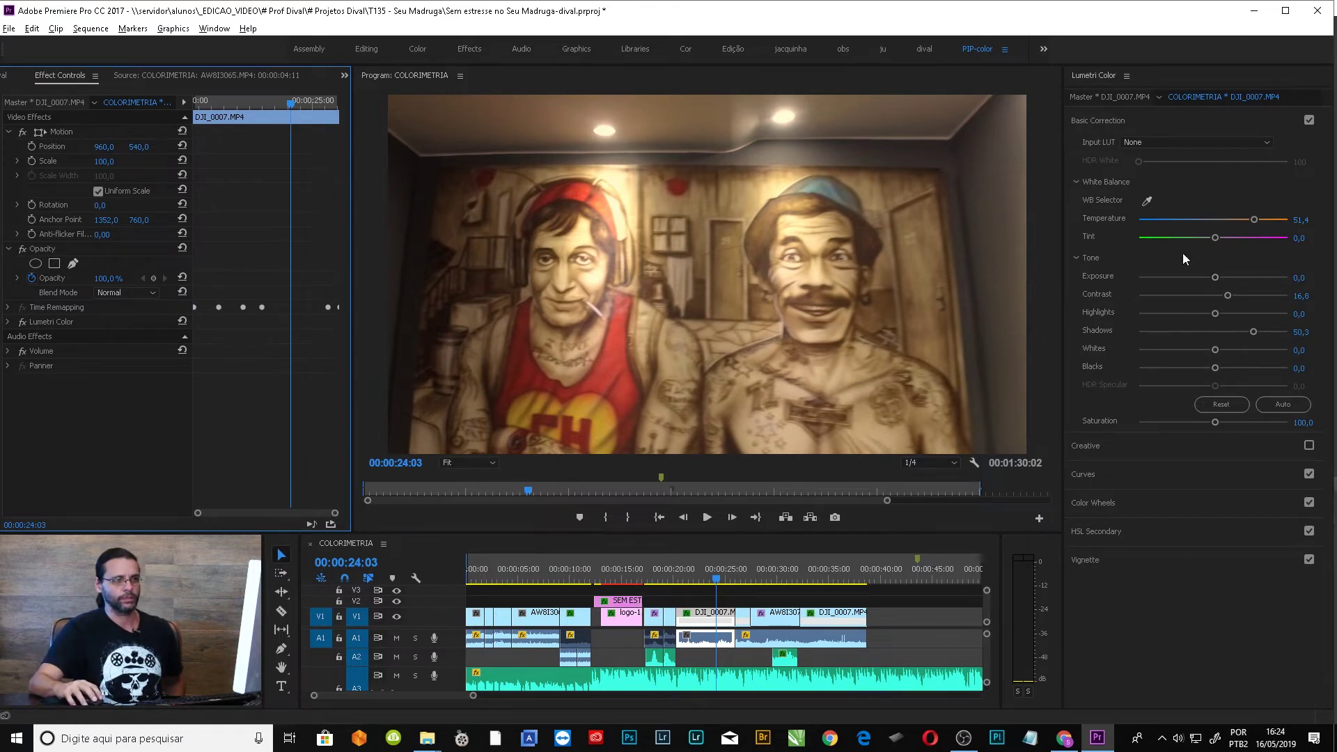
# - Compare the mural clip with its Basic Correction turned off and on
pyautogui.click(1309, 121)
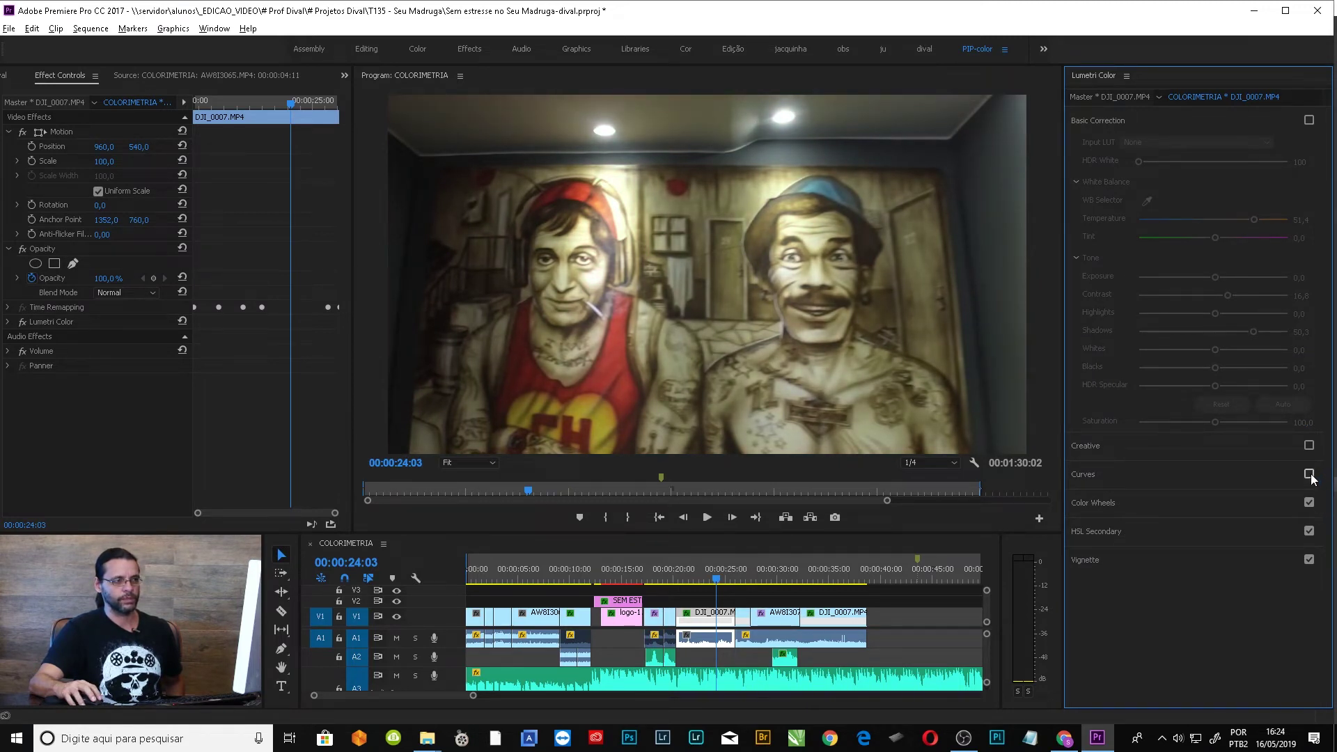
pyautogui.click(1113, 474)
pyautogui.click(1309, 177)
pyautogui.click(1189, 128)
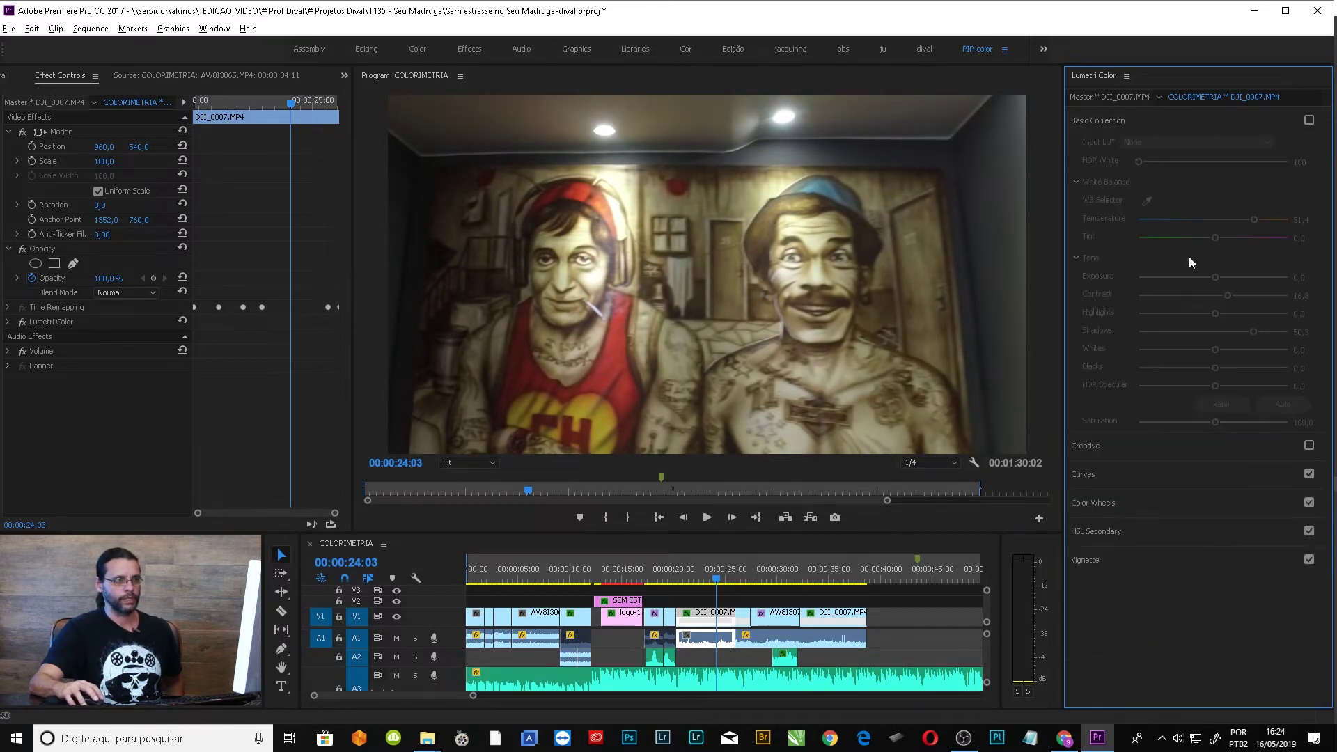
pyautogui.click(1308, 121)
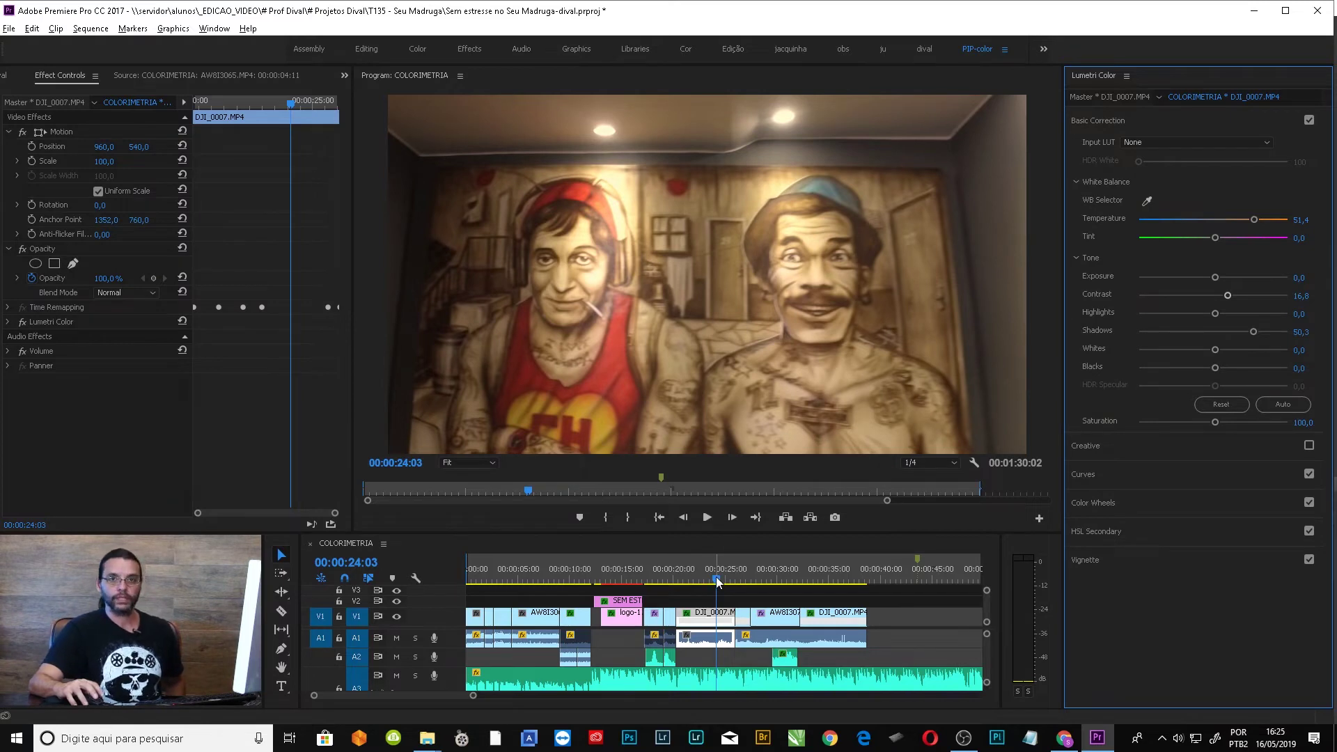
# - Play the corrected mural clip through to its end and review its warm tone
pyautogui.moveTo(717, 581)
pyautogui.mouseDown()
pyautogui.moveTo(692, 587)
pyautogui.moveTo(712, 589)
pyautogui.mouseUp()
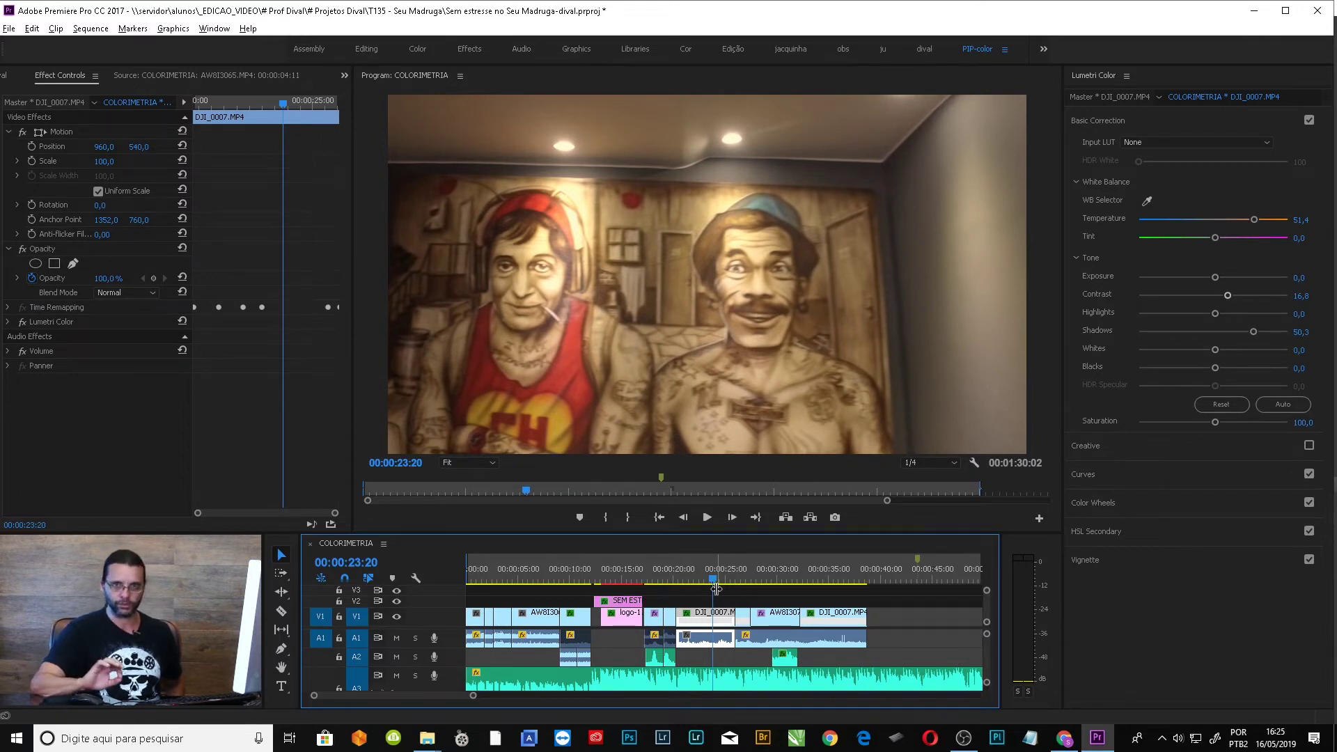
pyautogui.click(681, 582)
pyautogui.press('space')
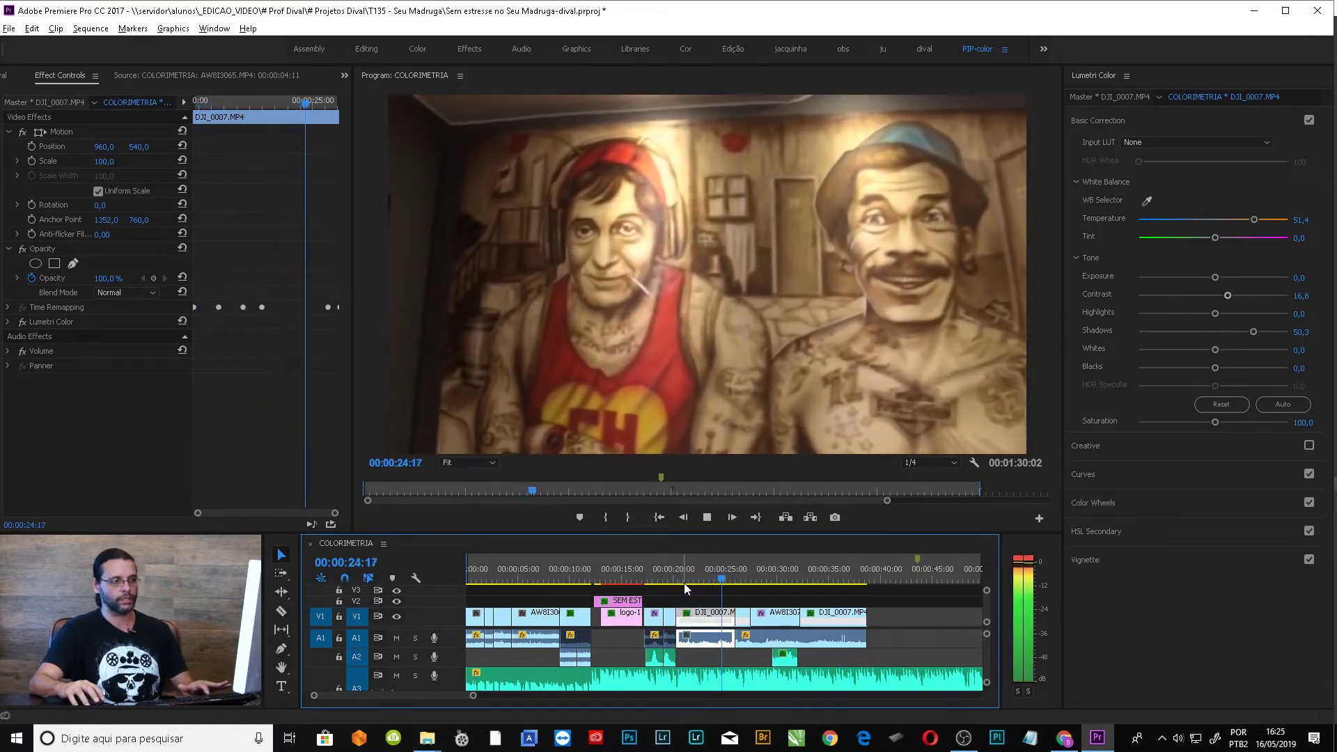
pyautogui.press('space')
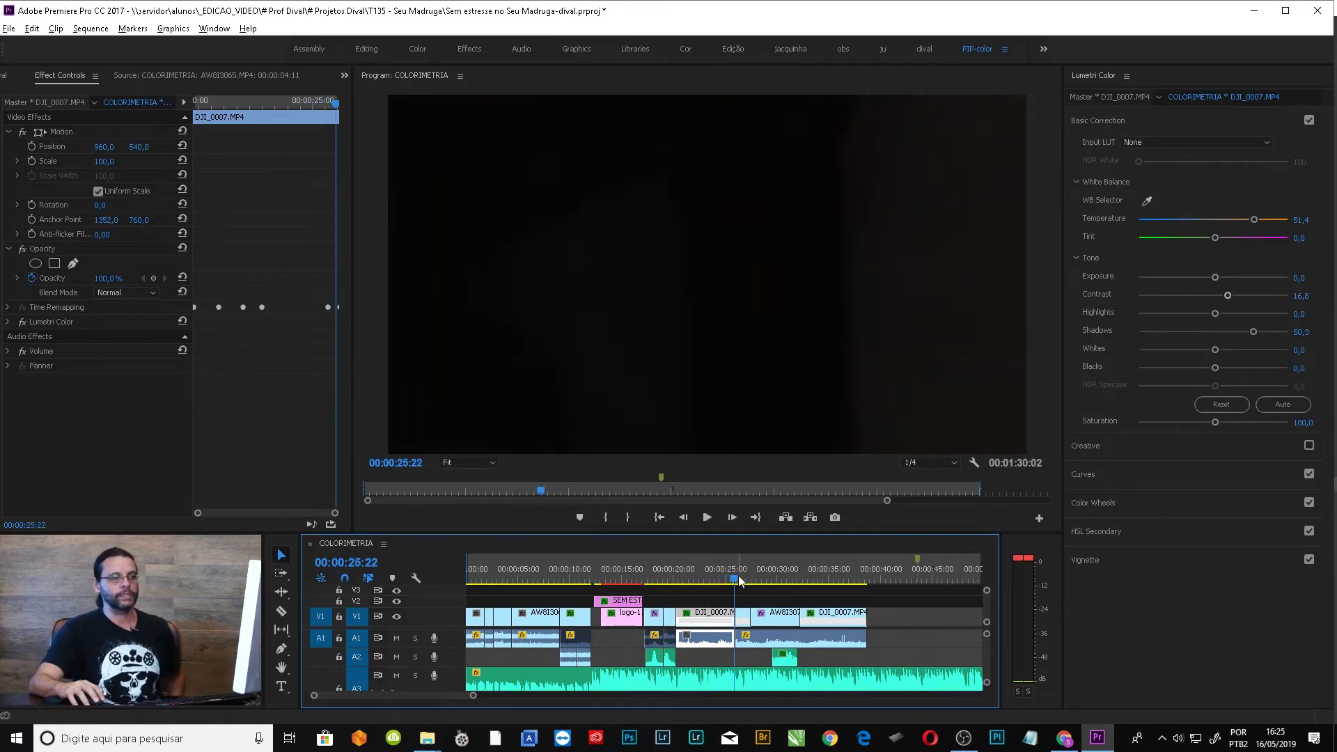
pyautogui.moveTo(734, 579); pyautogui.dragTo(708, 590)
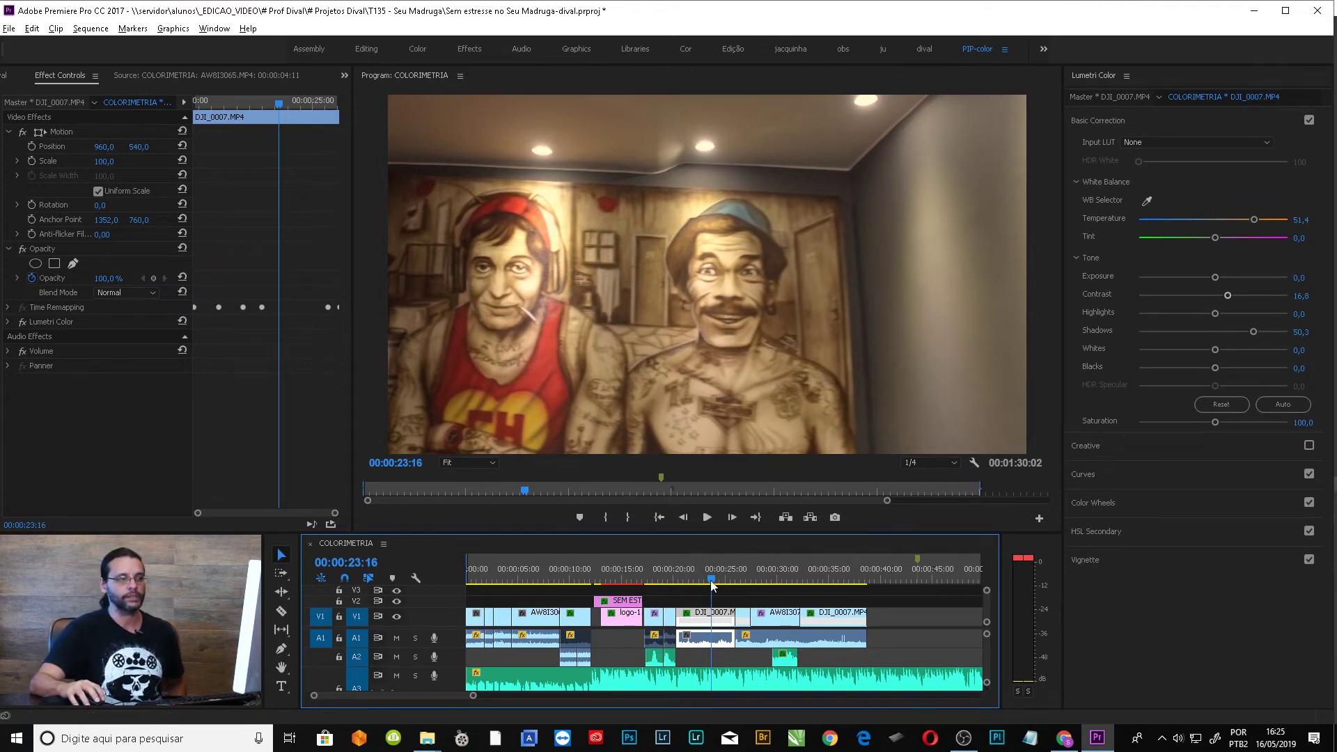
# - Compare the picture and Basic Correction settings of the mural clip with those of the staircase shot that follows
pyautogui.moveTo(711, 582); pyautogui.dragTo(743, 584)
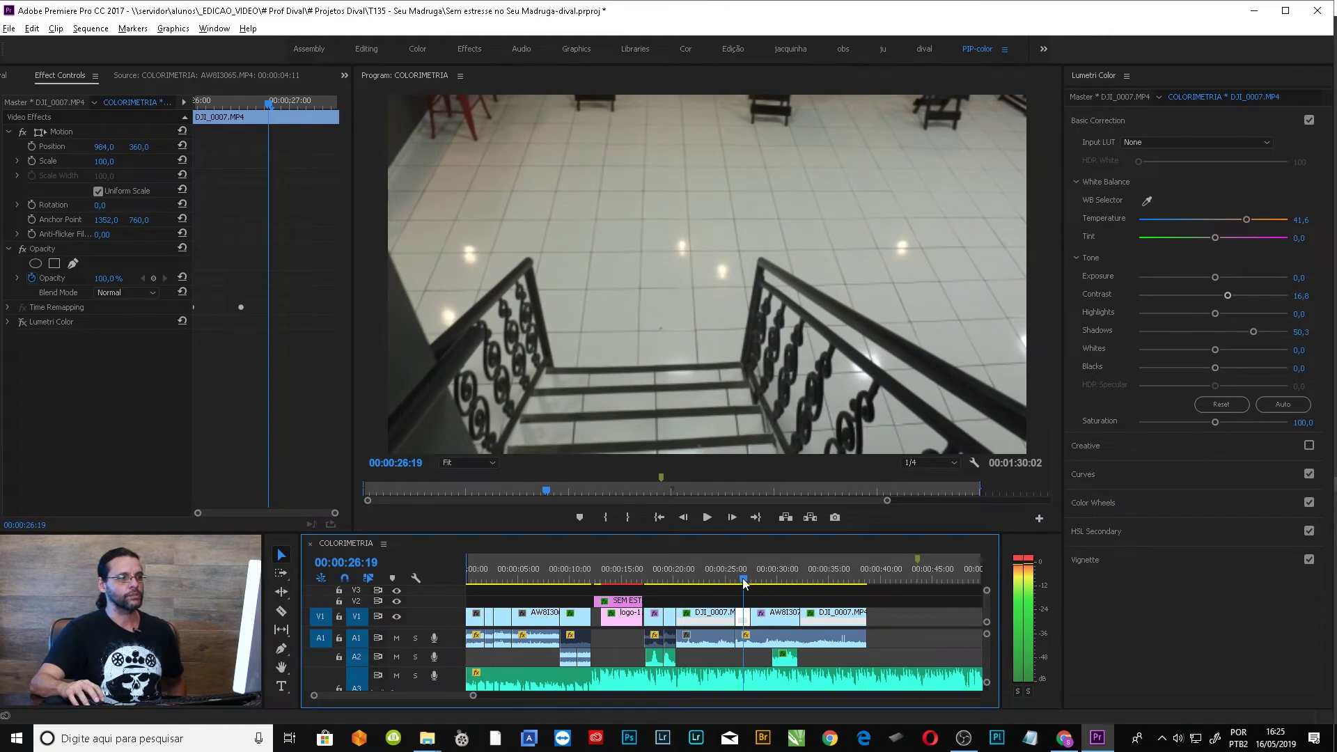
pyautogui.click(742, 622)
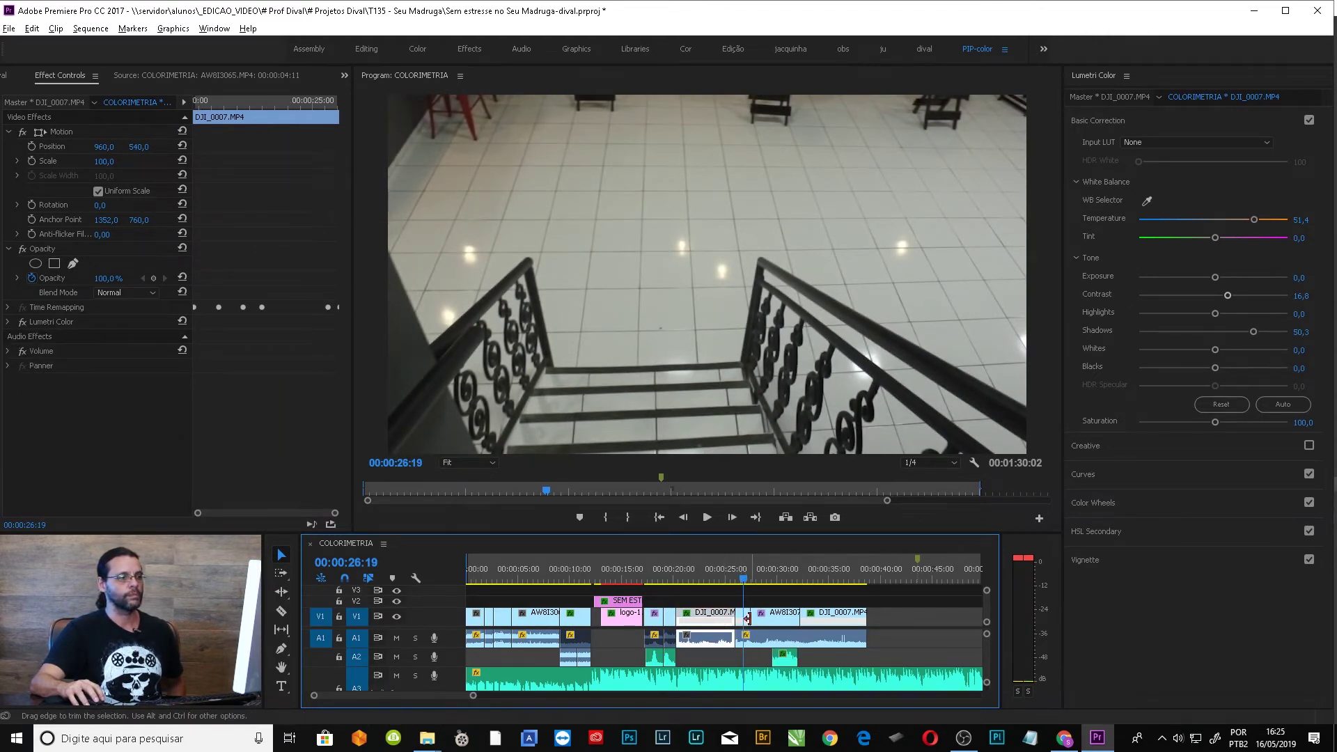
pyautogui.click(704, 612)
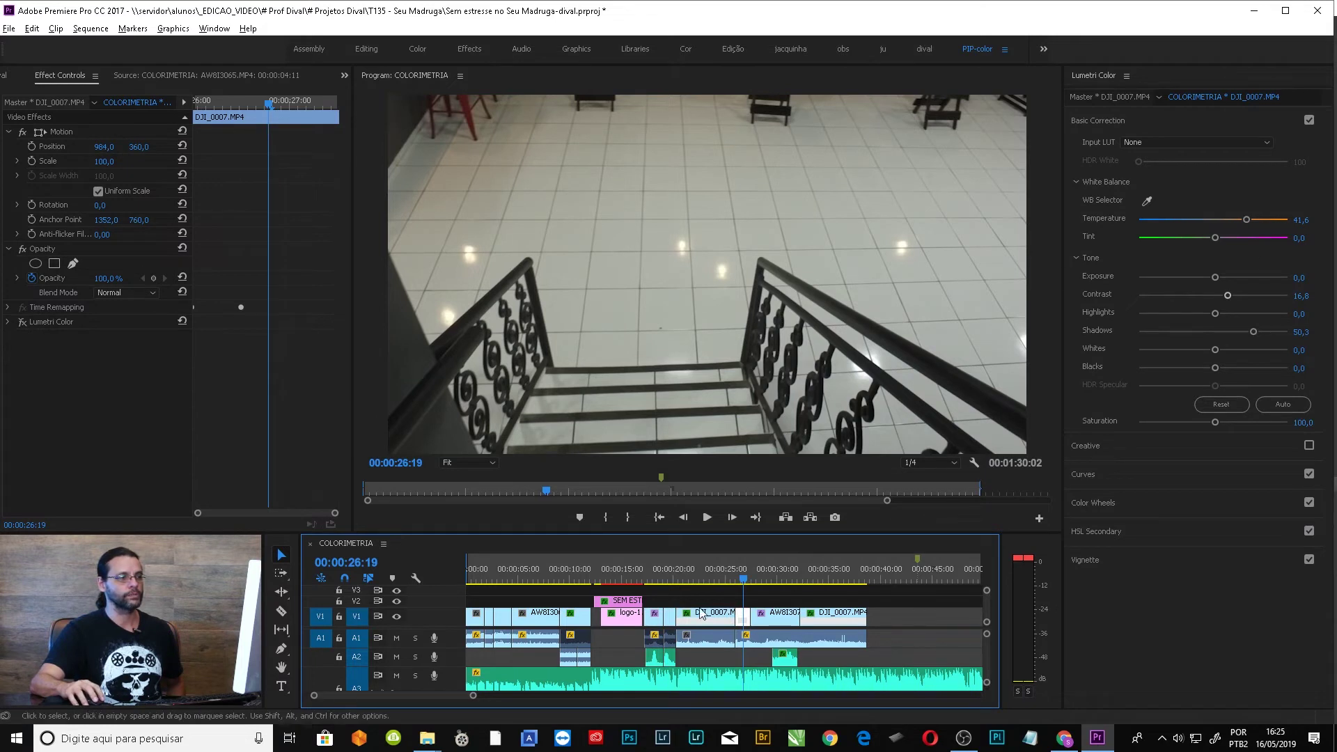
pyautogui.click(725, 637)
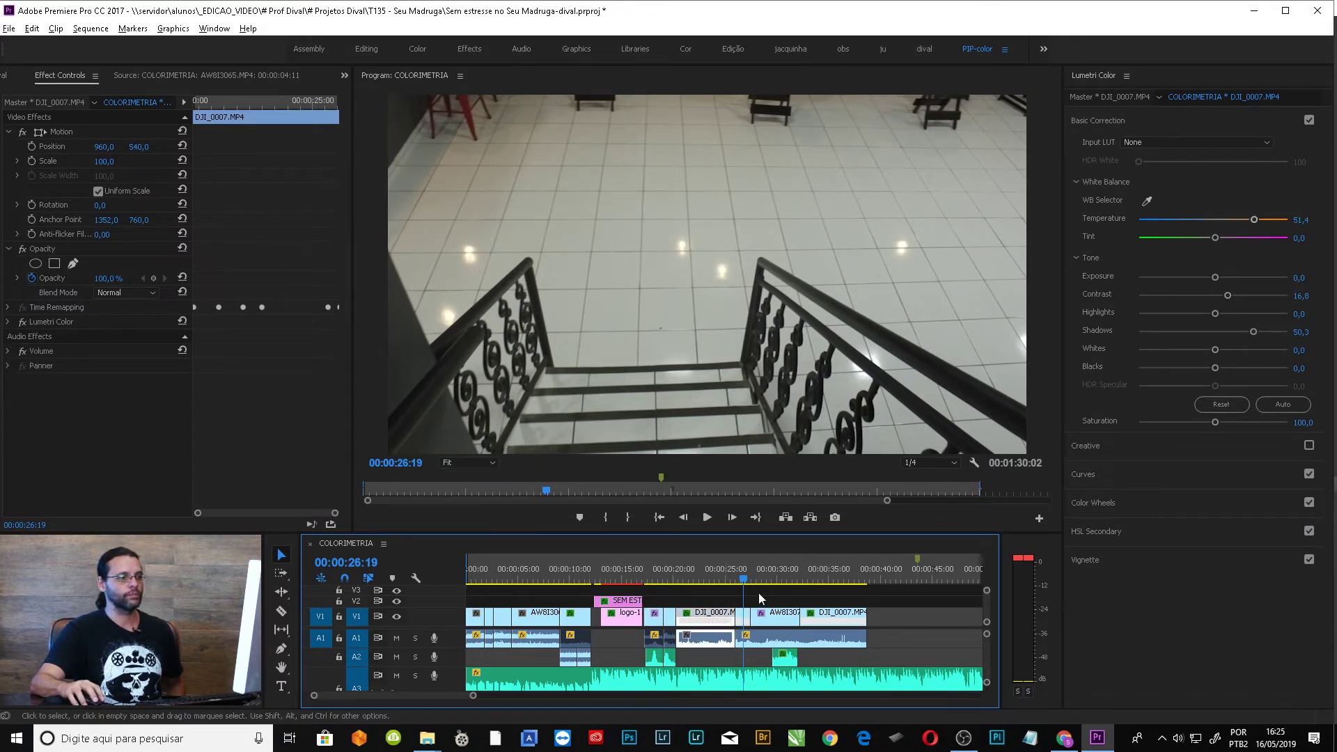
pyautogui.click(731, 617)
pyautogui.click(727, 638)
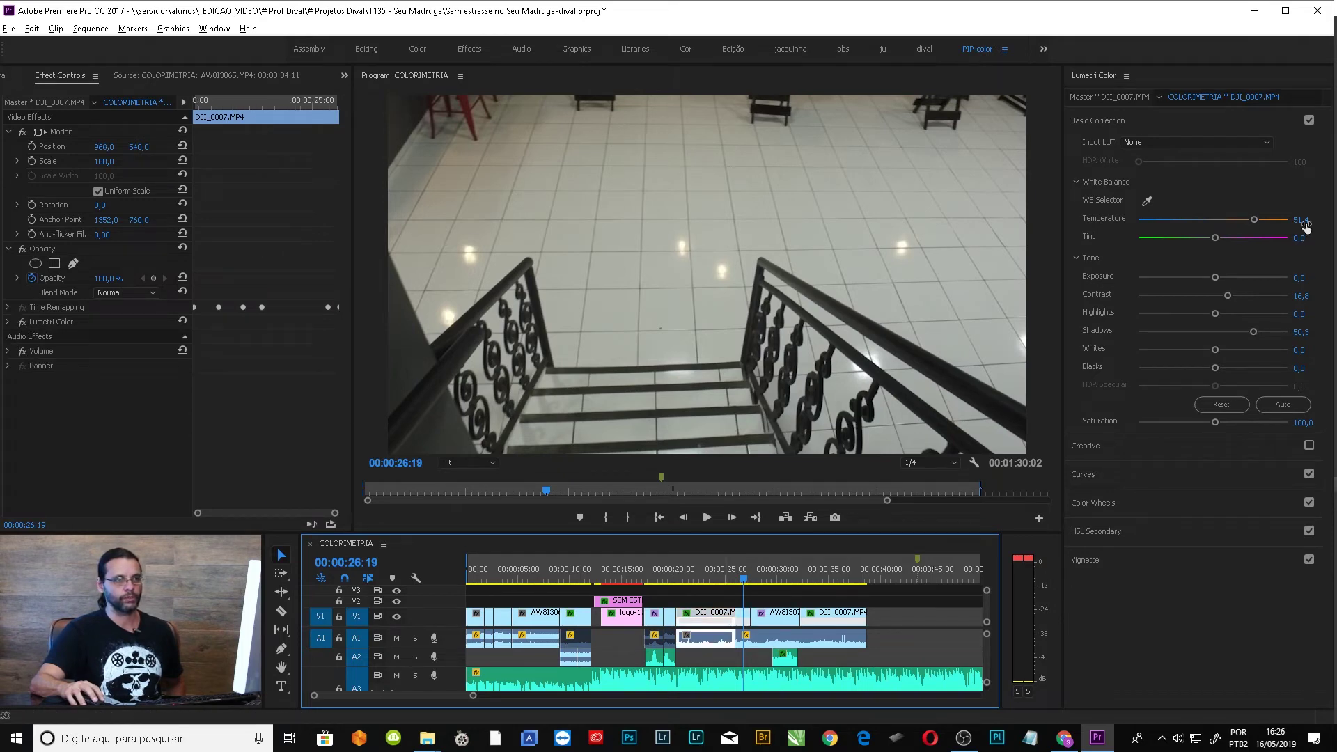
pyautogui.click(705, 582)
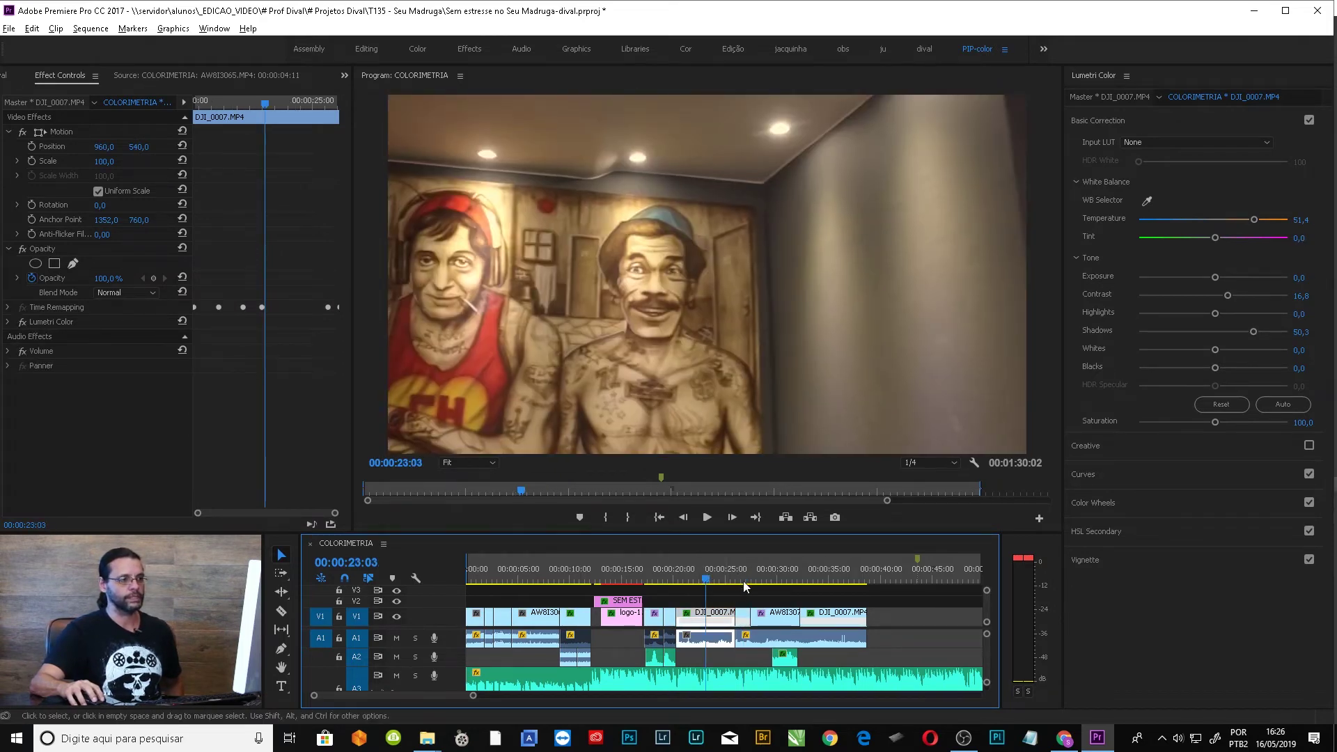
pyautogui.click(744, 582)
pyautogui.click(743, 618)
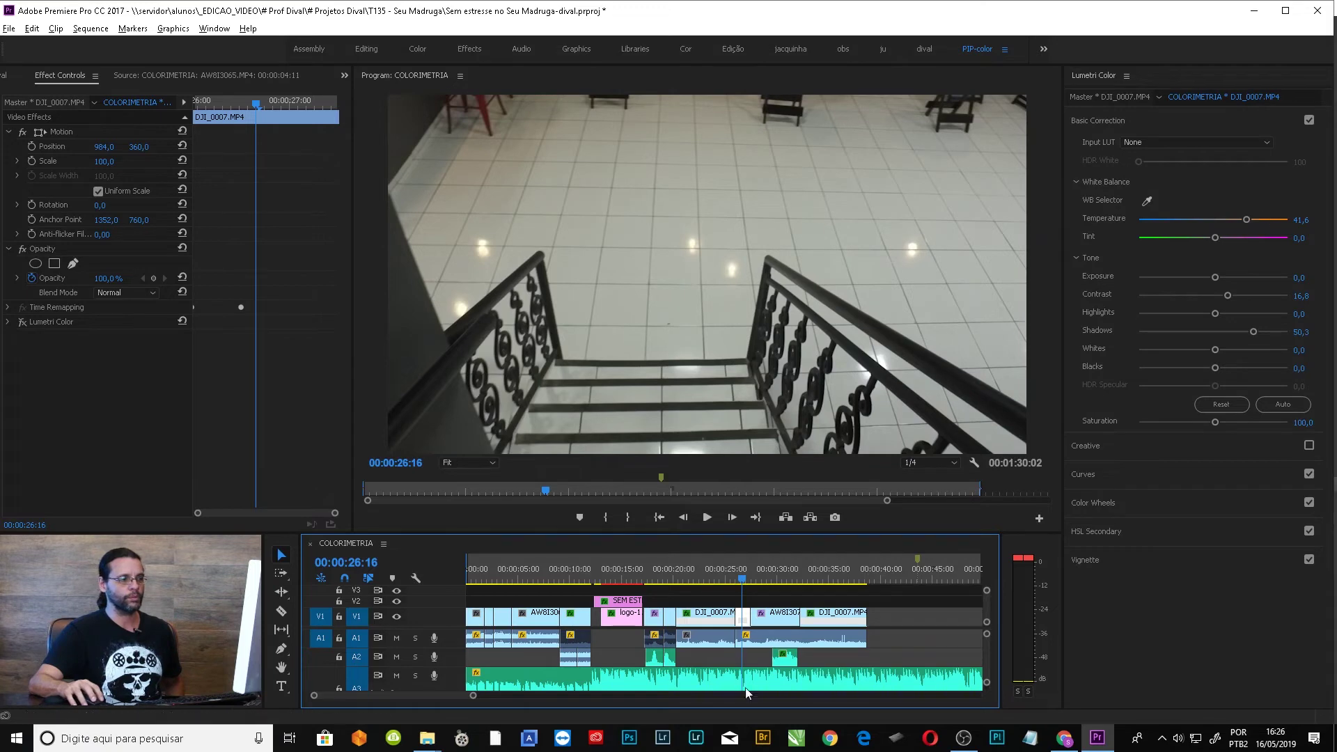
# - Go to the bar-table clip AW8I3070.MP4, enable its Lumetri Color effect and compare it with the staircase shot
pyautogui.press('Down')
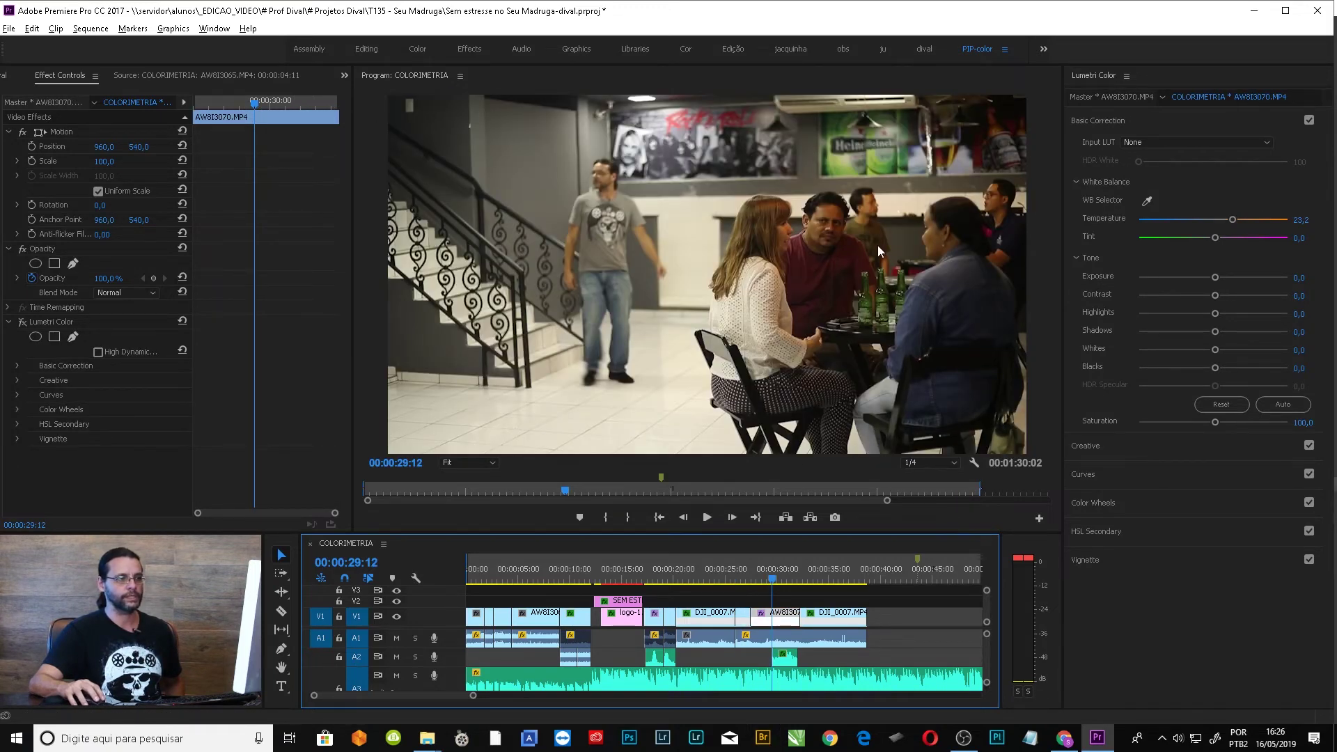
pyautogui.click(24, 325)
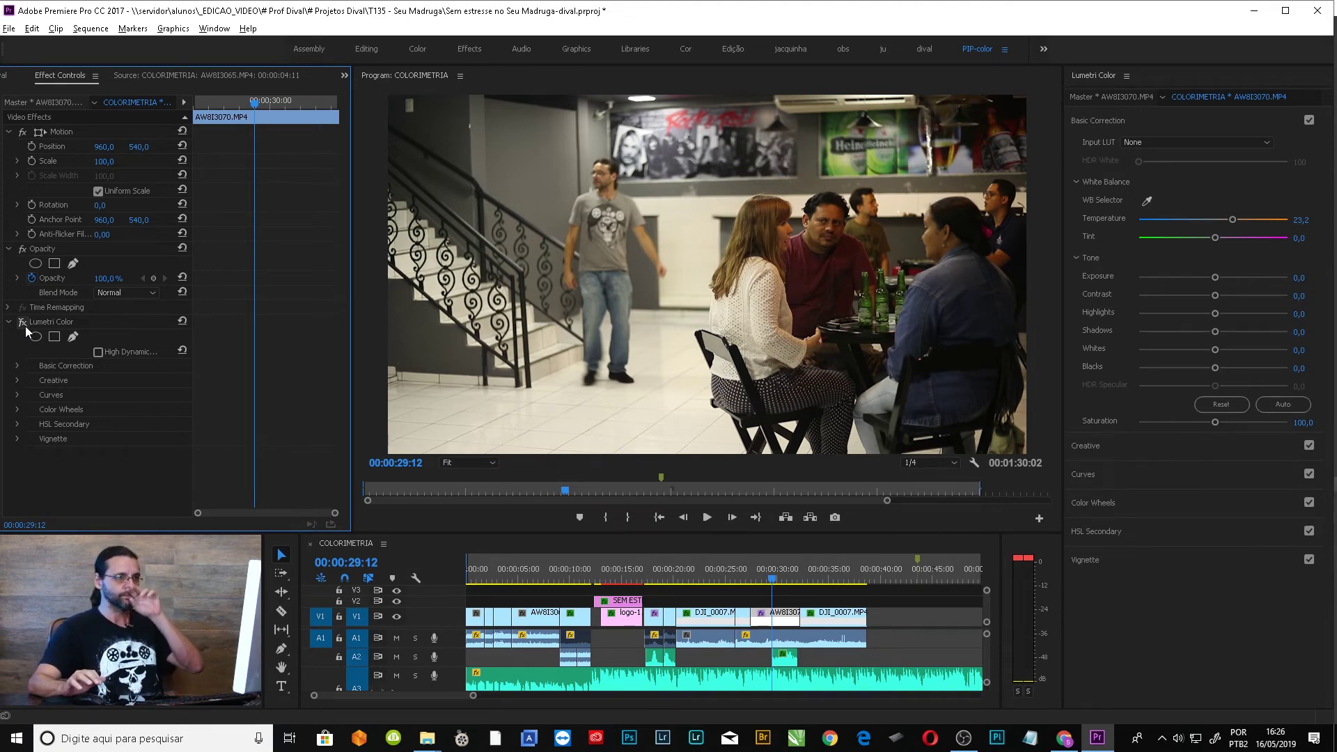
pyautogui.click(745, 575)
pyautogui.click(778, 575)
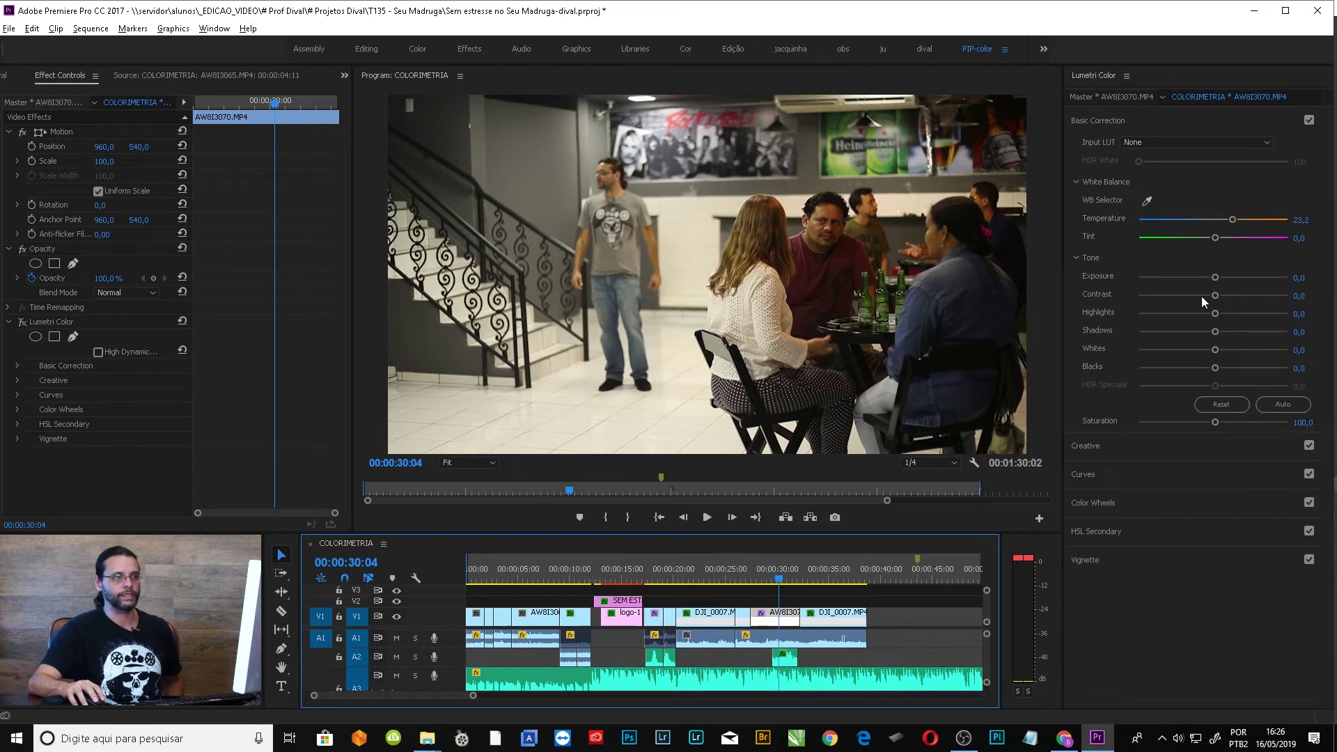
pyautogui.click(741, 578)
pyautogui.click(766, 580)
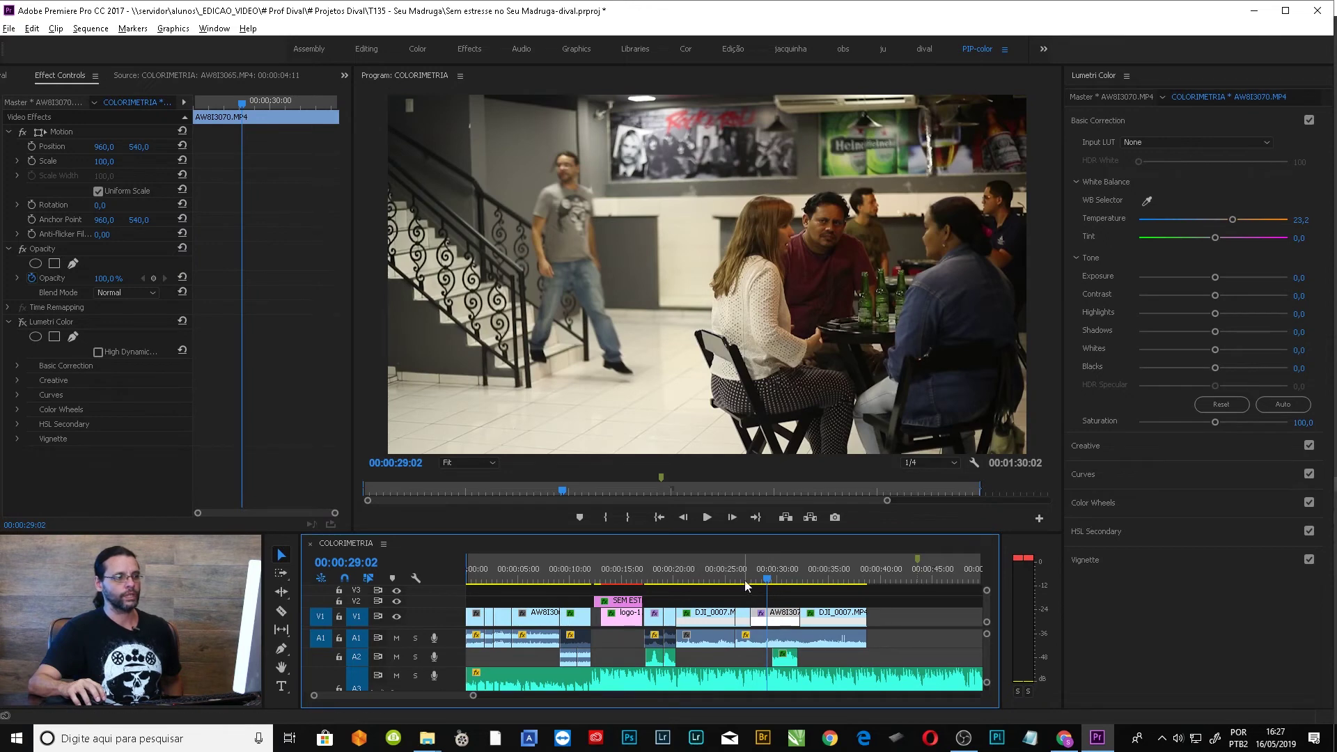
# - Enable the staircase shot's Lumetri Color effect at 00:00:26:15 and compare it with the bar-table clip
pyautogui.click(742, 578)
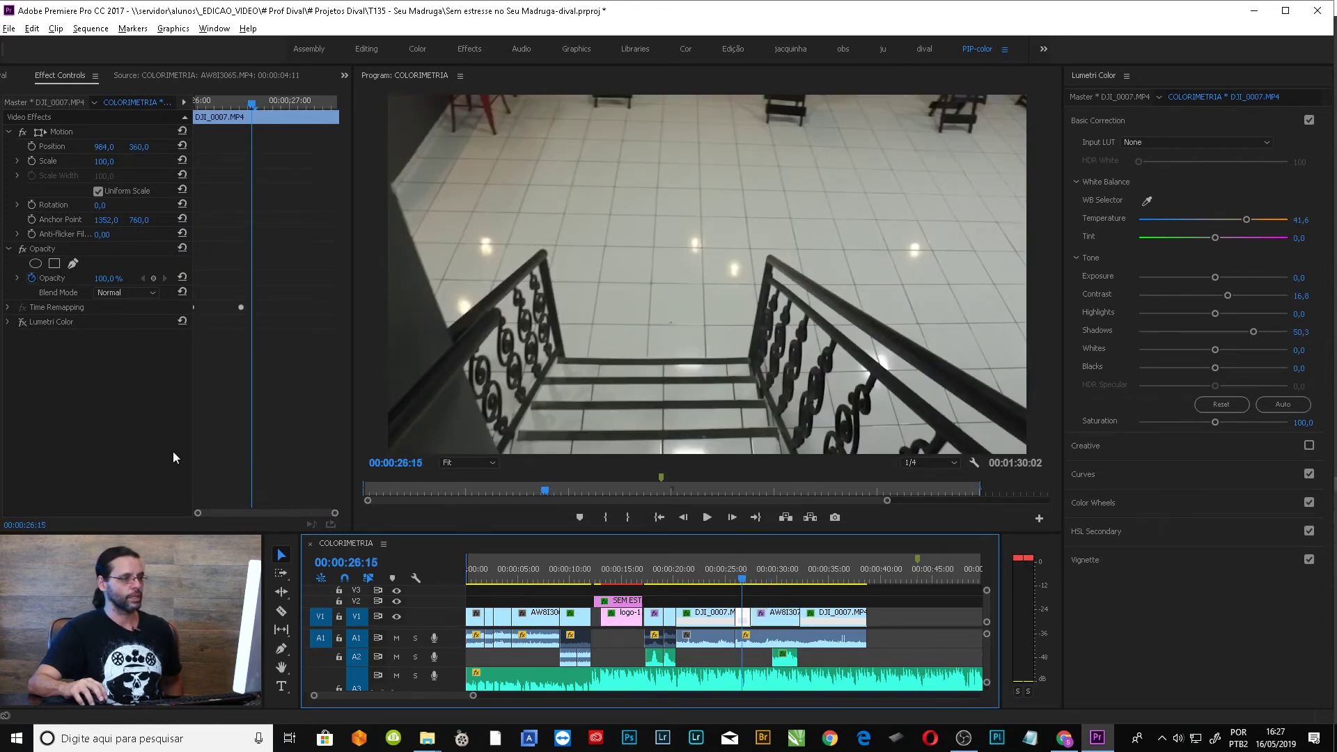
pyautogui.click(23, 322)
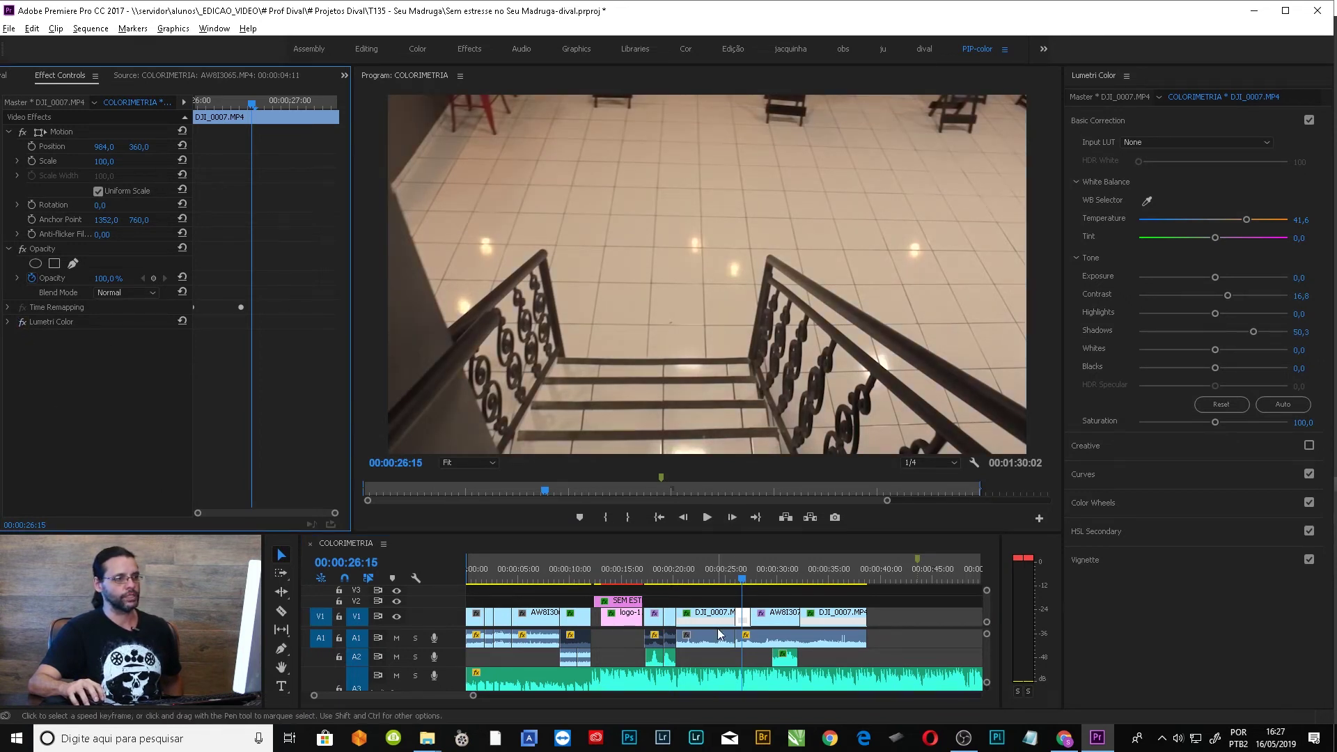
pyautogui.click(740, 581)
pyautogui.click(766, 581)
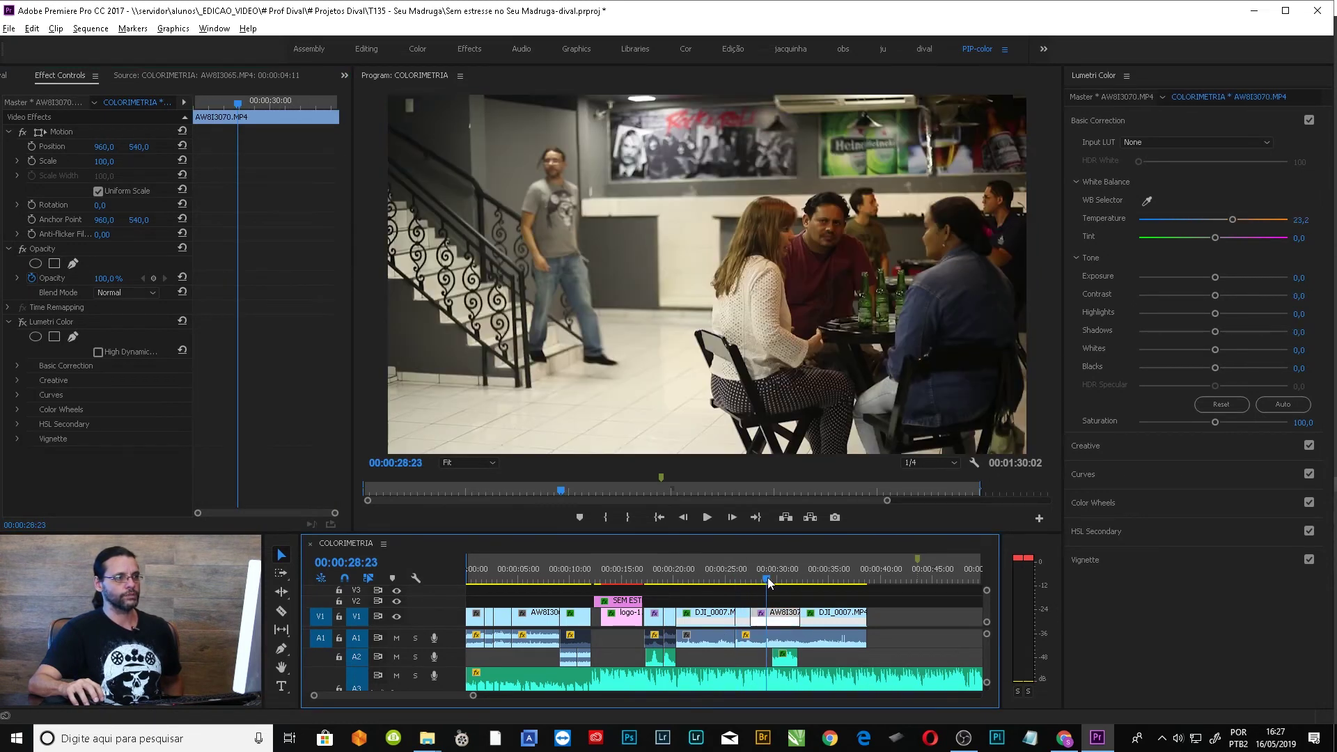
pyautogui.click(743, 579)
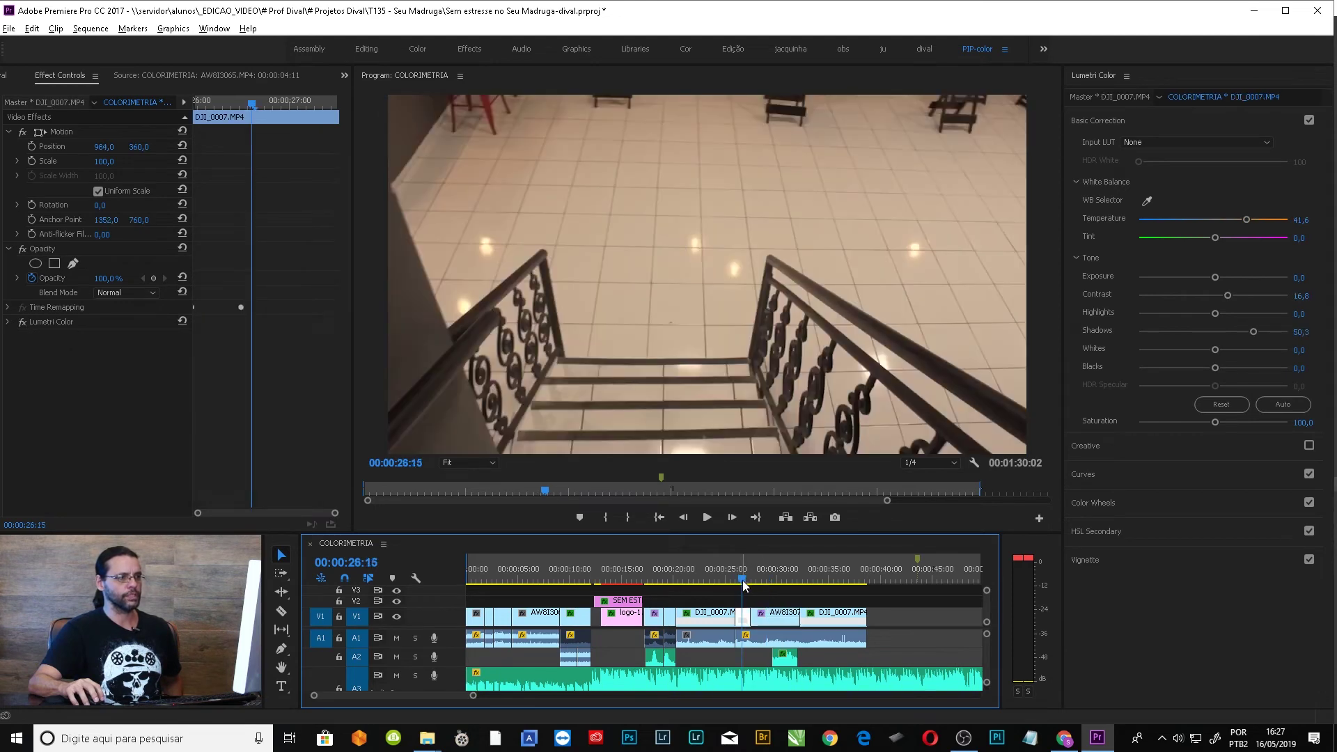
# - Set the staircase shot's Temperature to 14,4 and Shadows to 29,3
pyautogui.moveTo(1251, 219); pyautogui.dragTo(1233, 221)
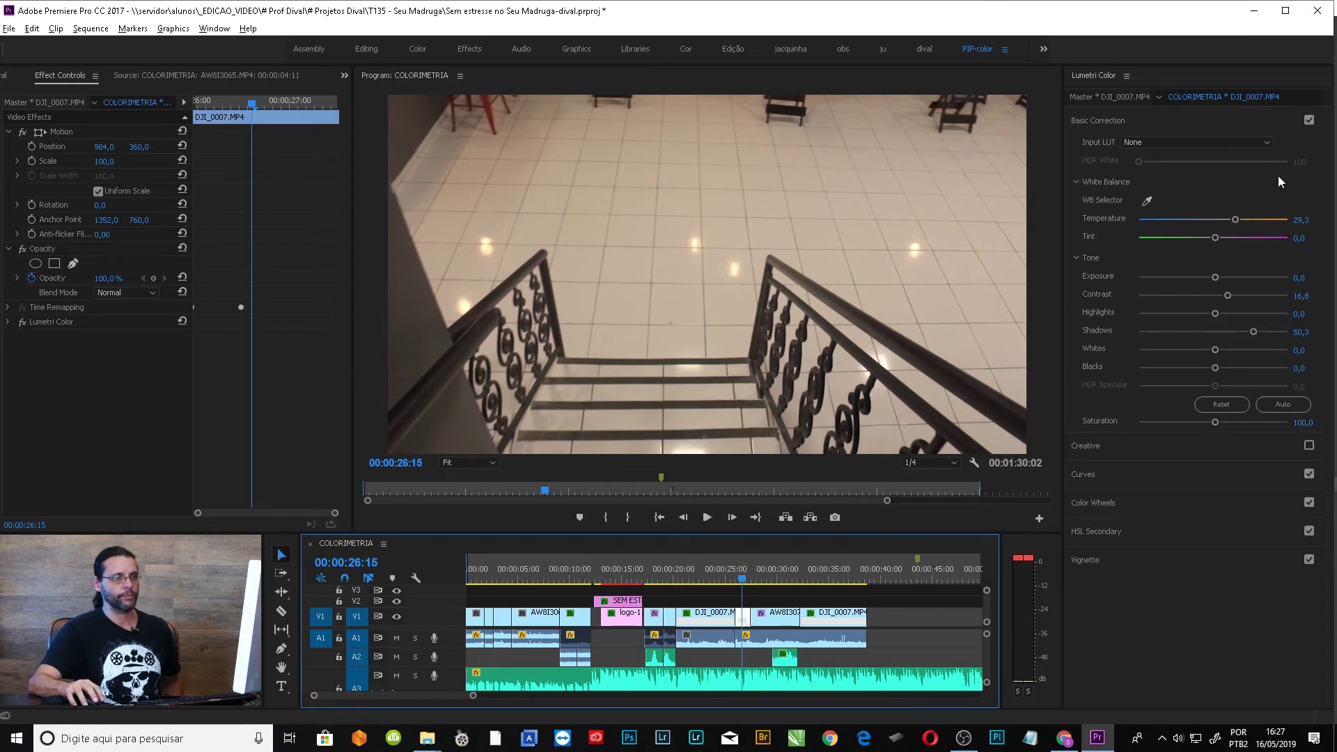
pyautogui.moveTo(1235, 220); pyautogui.dragTo(1225, 221)
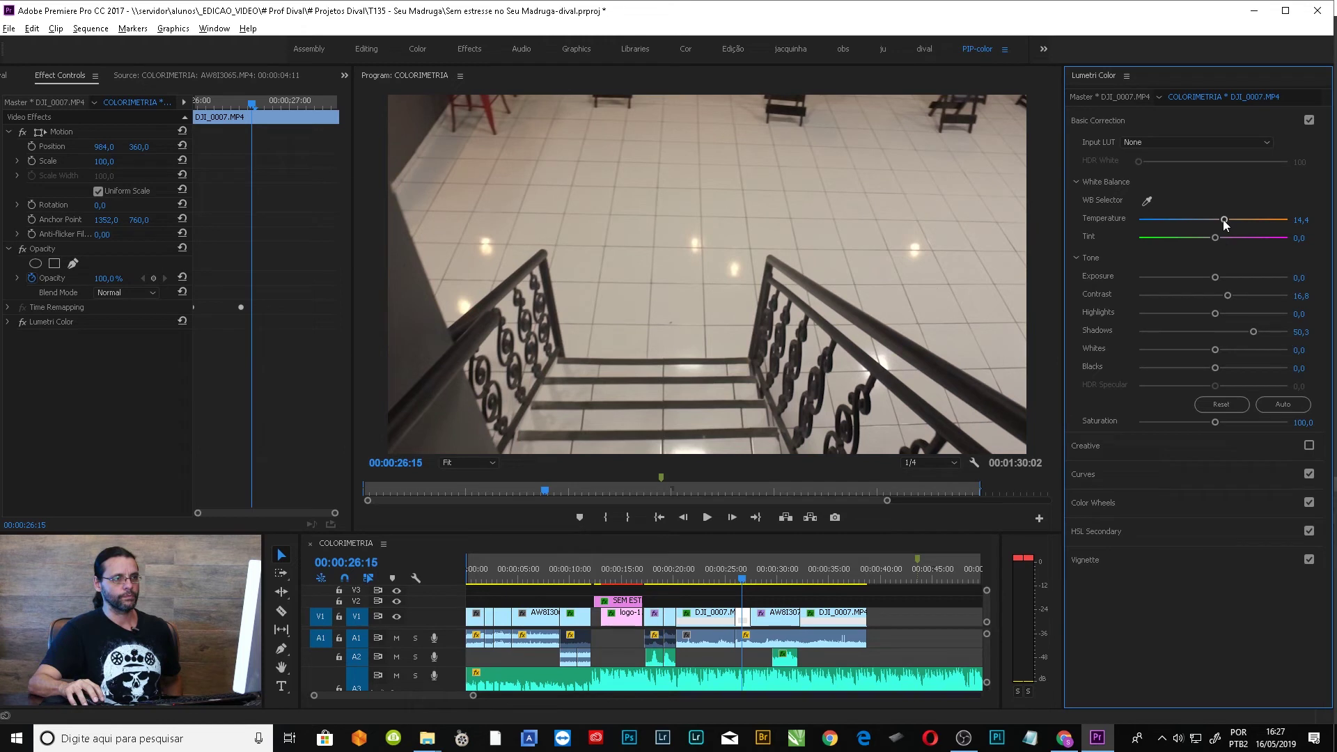
pyautogui.moveTo(1251, 333); pyautogui.dragTo(1232, 340)
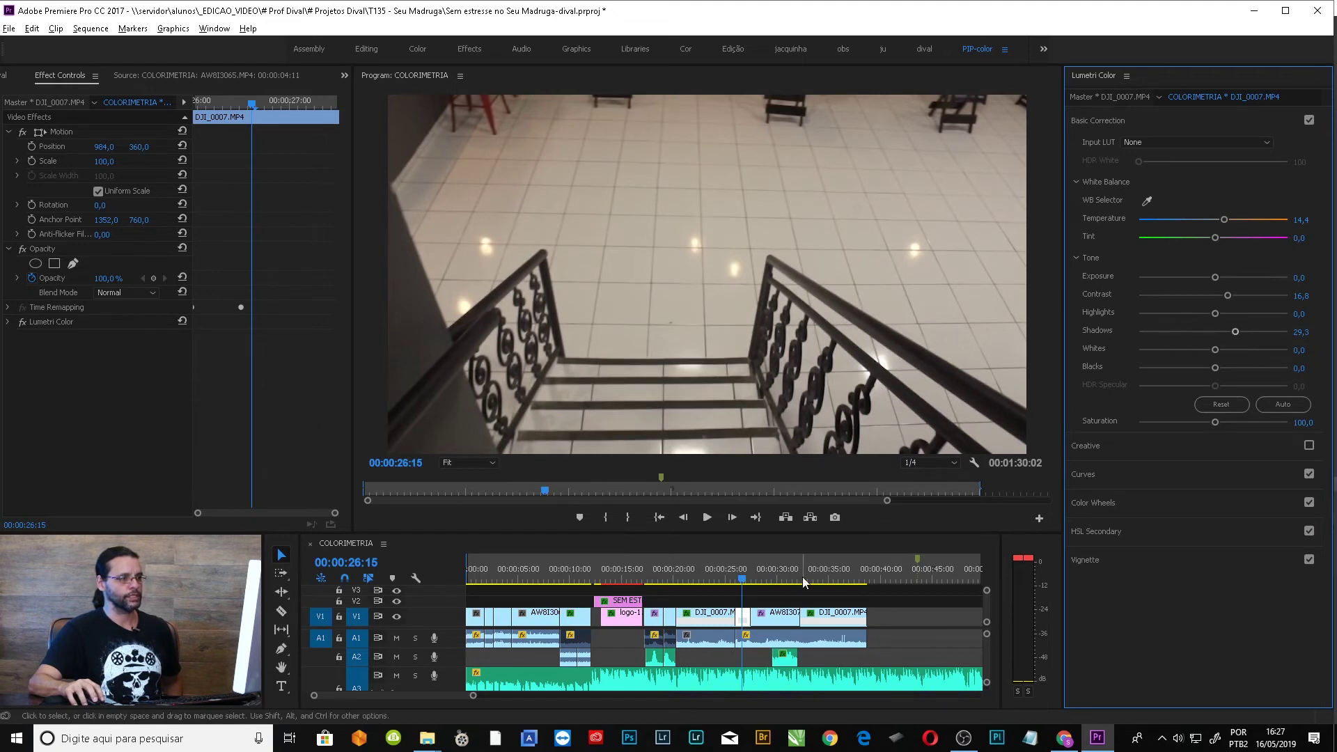
# - Set the bar-table clip's Temperature to 44,2 and compare its tone with the staircase shot
pyautogui.click(779, 570)
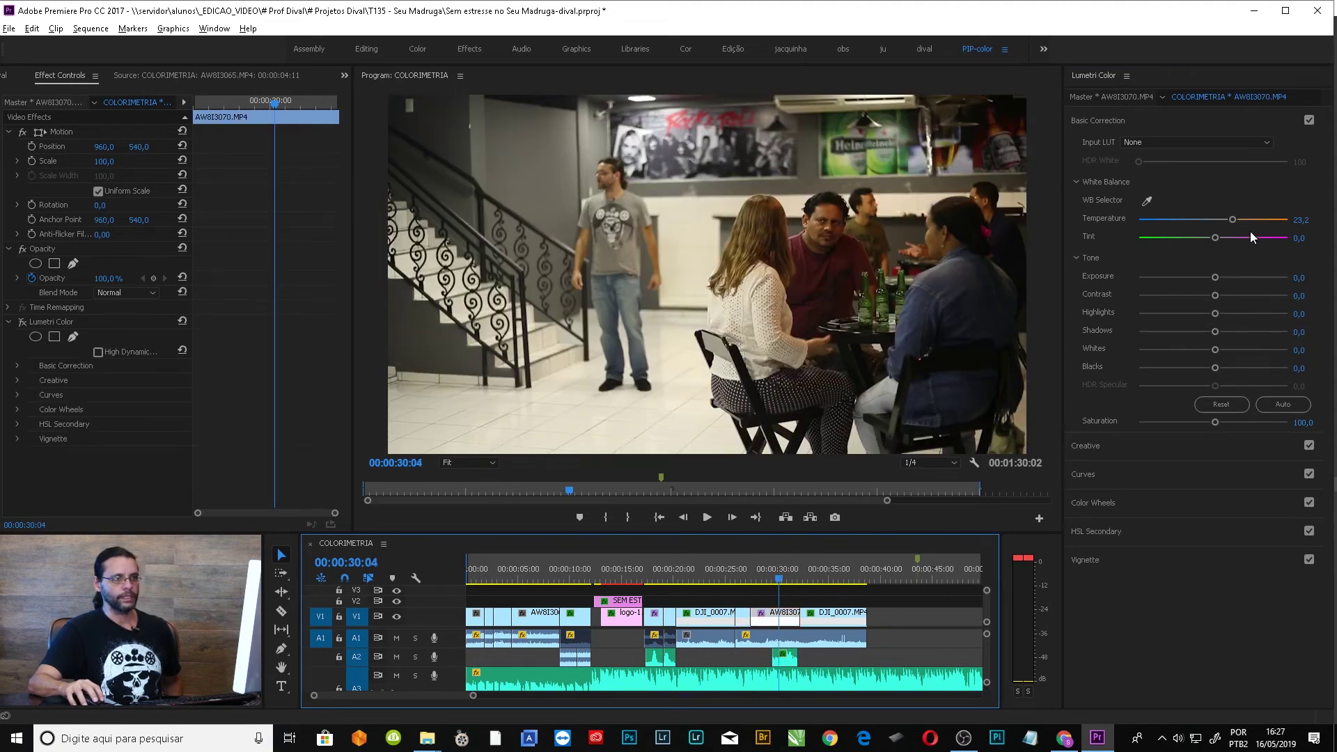
pyautogui.click(1236, 220)
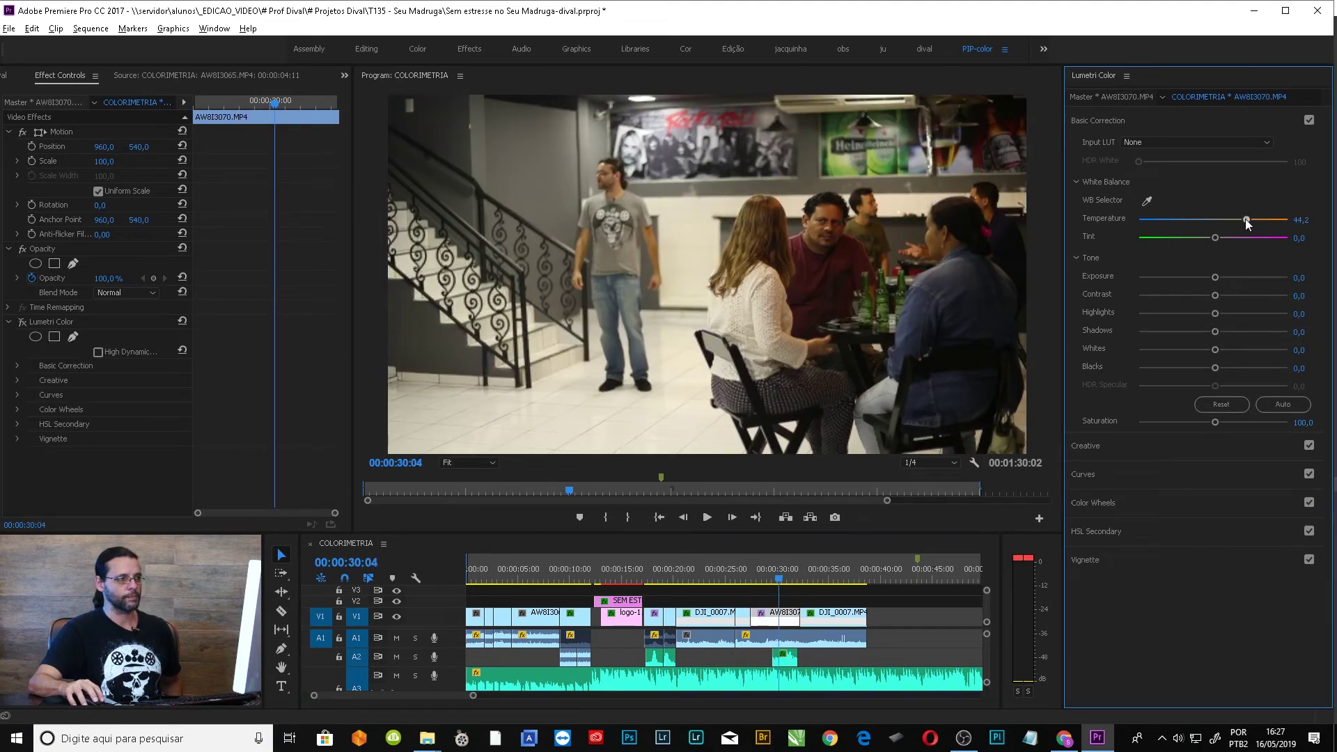
pyautogui.click(747, 578)
pyautogui.click(781, 578)
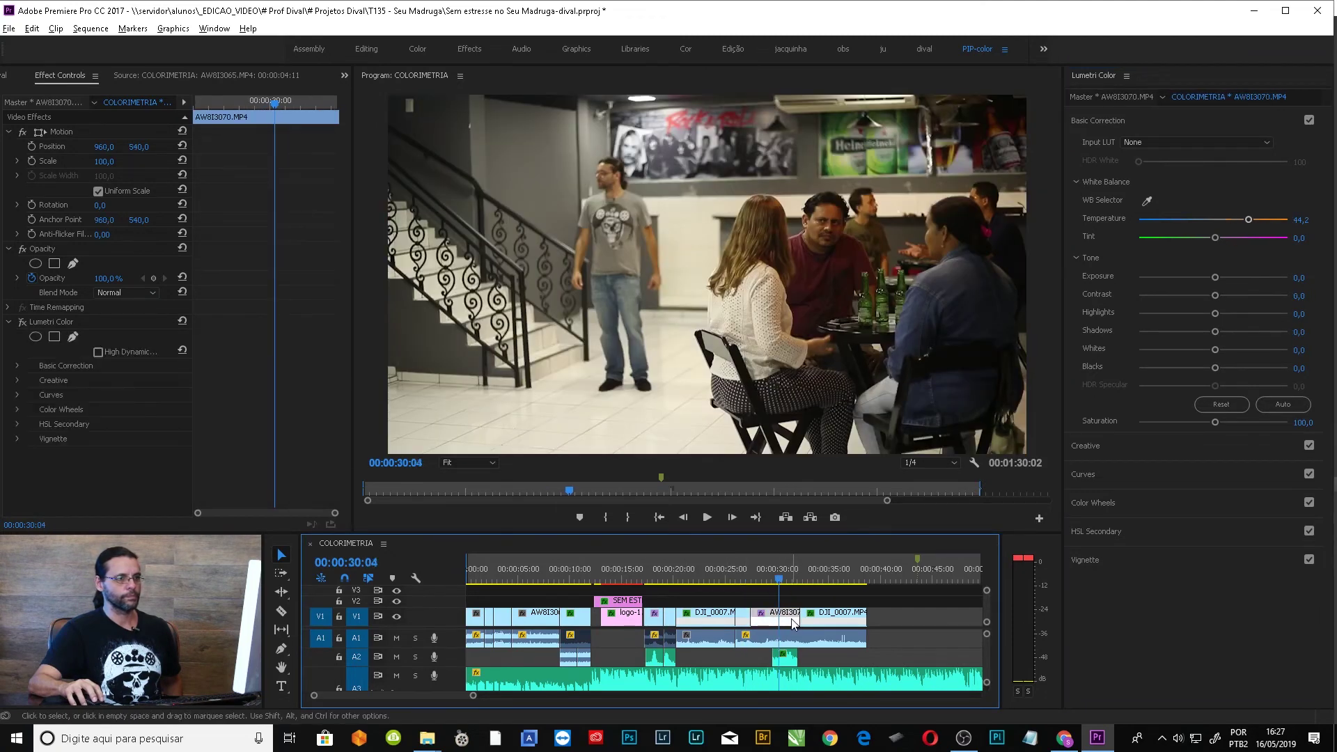
pyautogui.click(742, 578)
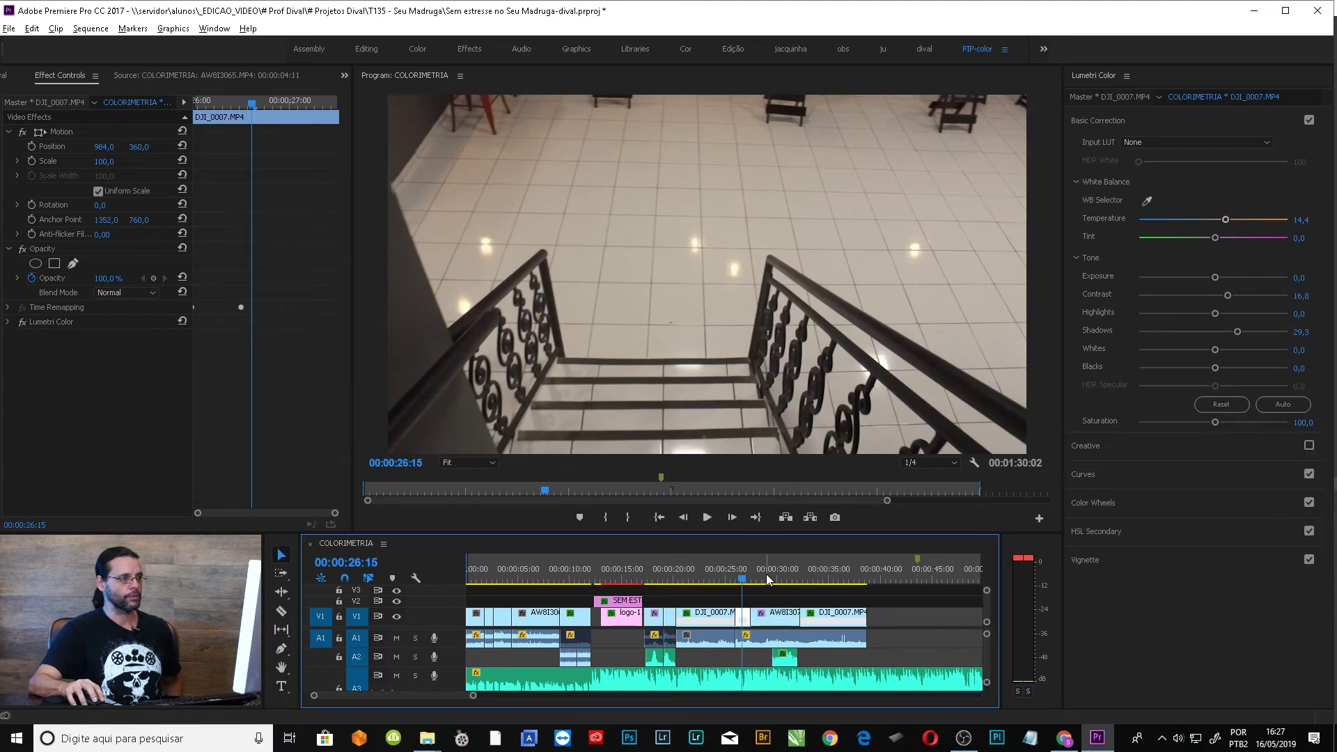
pyautogui.click(765, 578)
pyautogui.click(742, 578)
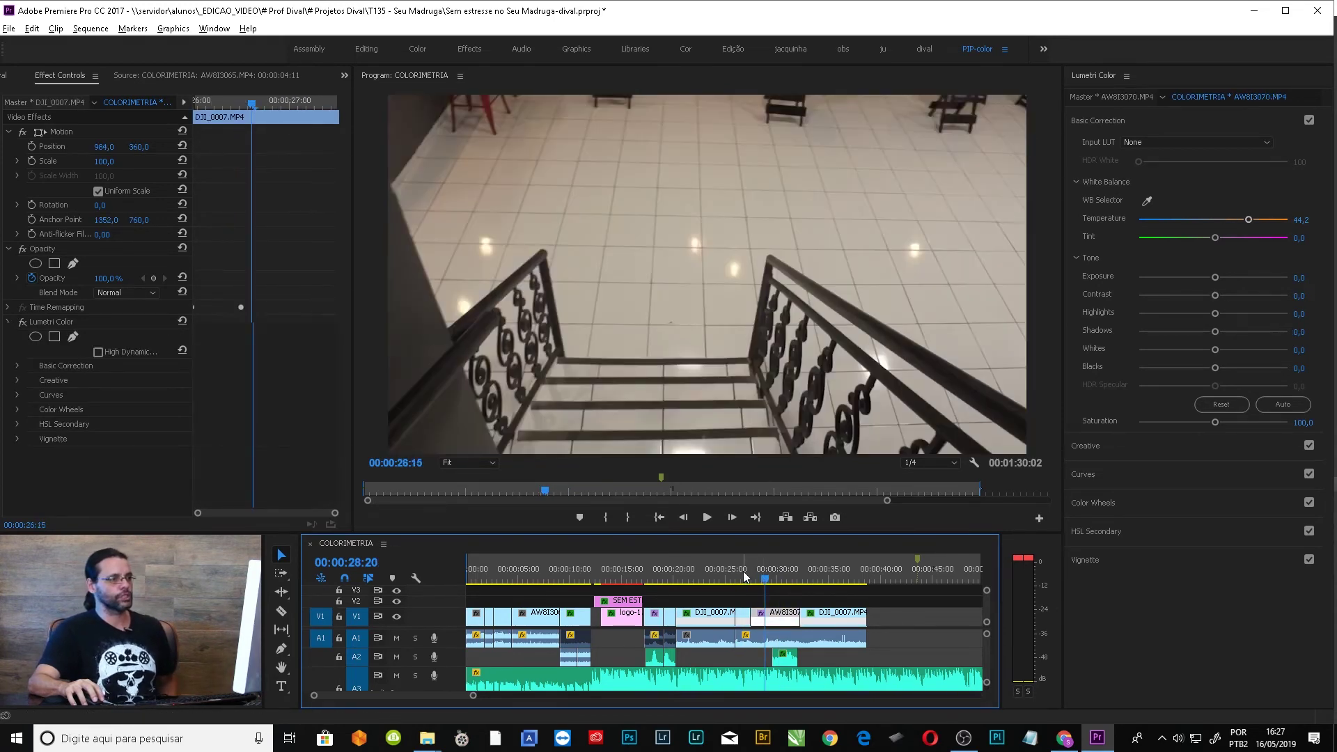
pyautogui.click(772, 573)
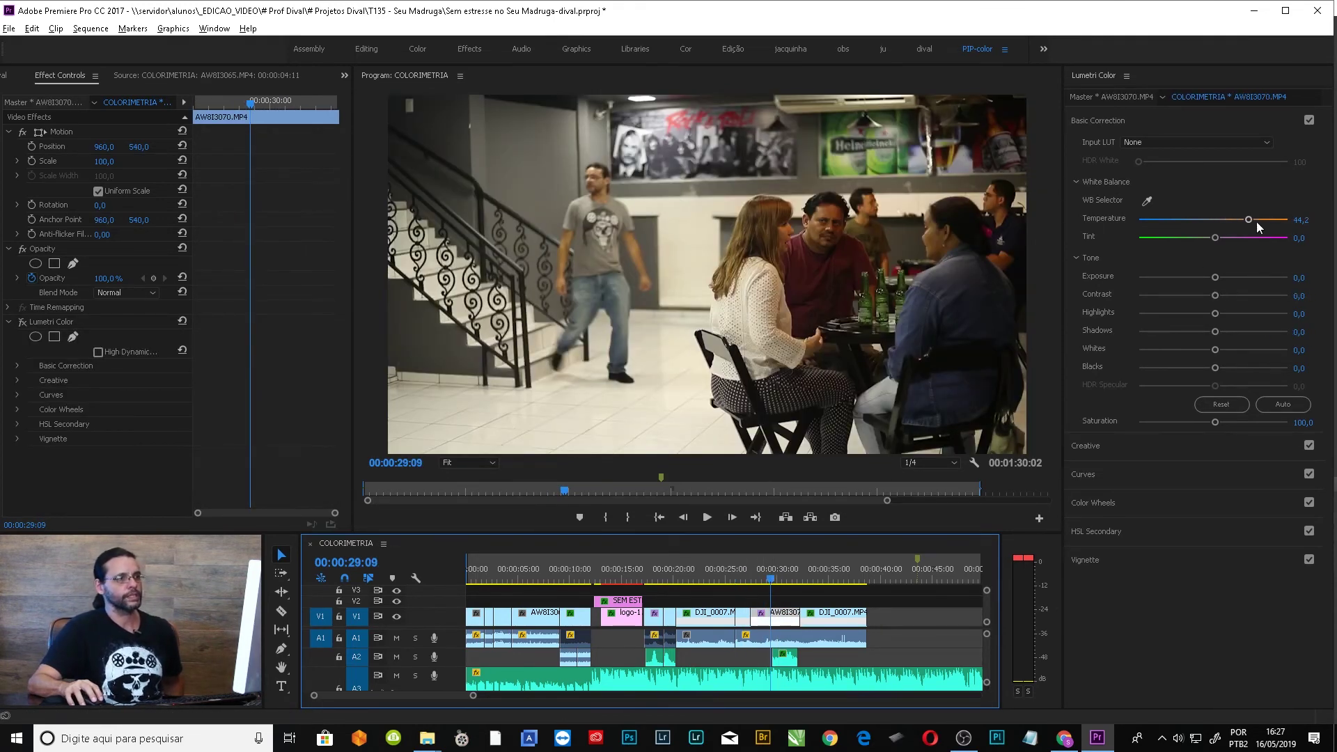
# - Lower the staircase shot's Temperature to 7,0 and check it against the bar-table clip
pyautogui.click(742, 577)
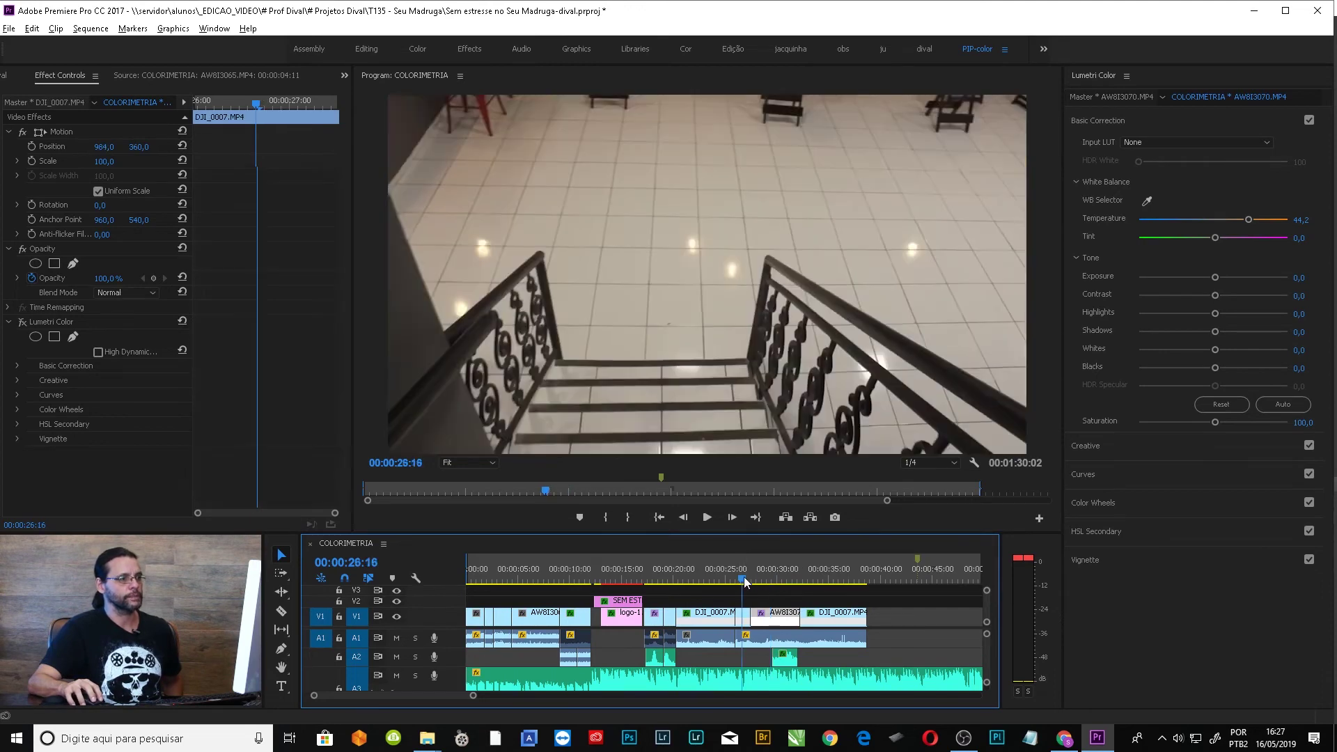
pyautogui.moveTo(1228, 222); pyautogui.dragTo(1221, 222)
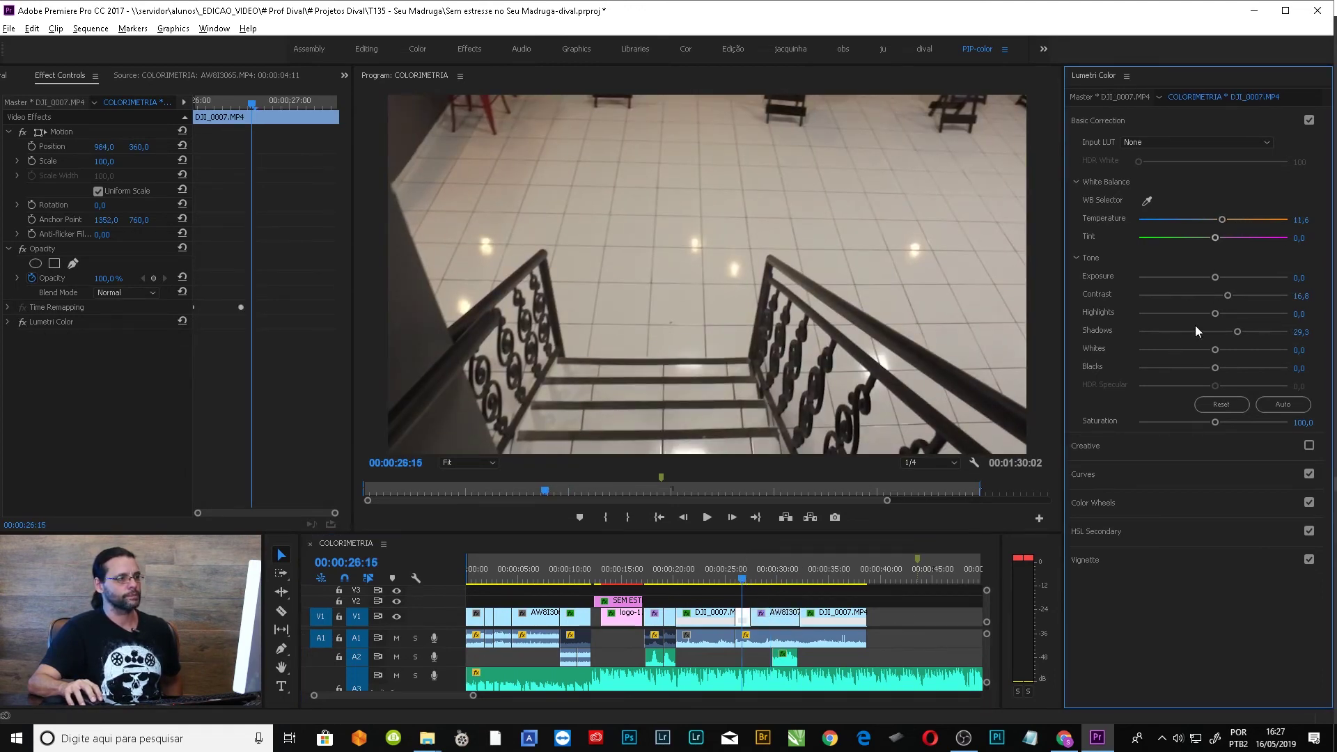
pyautogui.moveTo(1223, 223); pyautogui.dragTo(1219, 224)
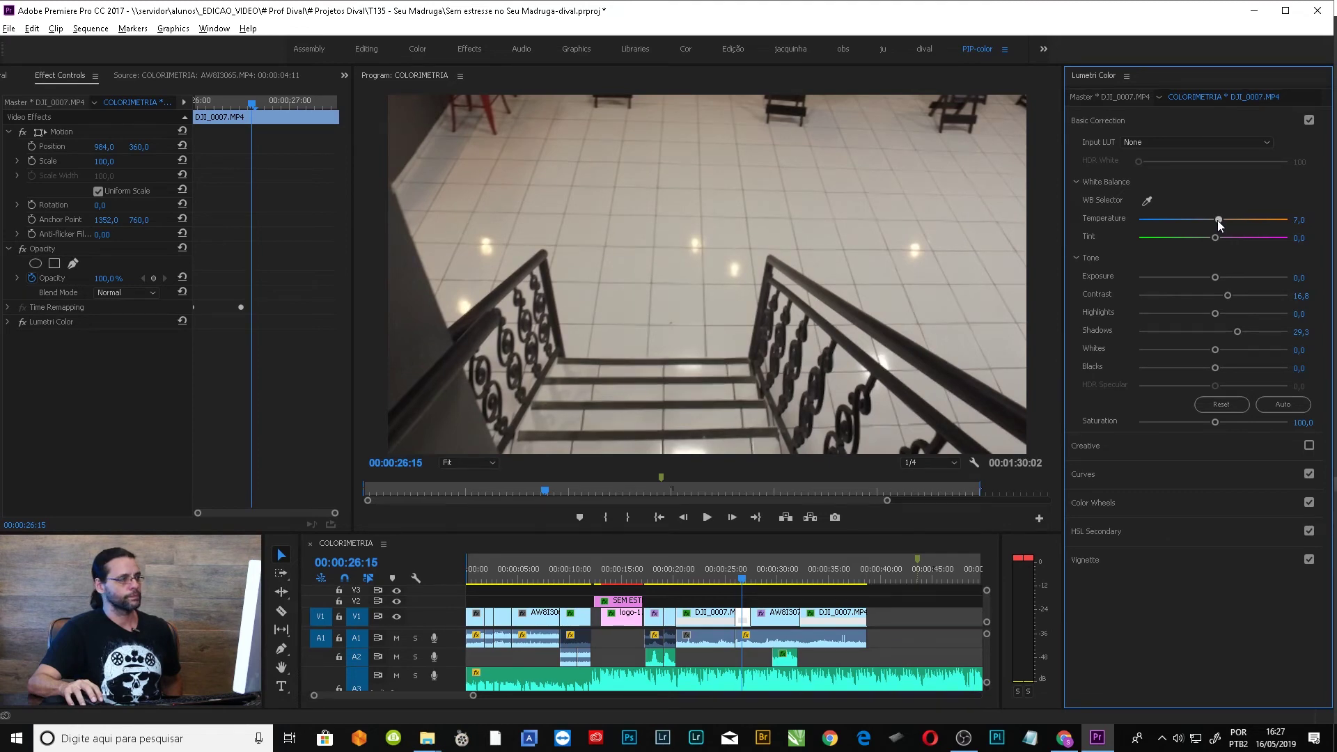
pyautogui.click(778, 580)
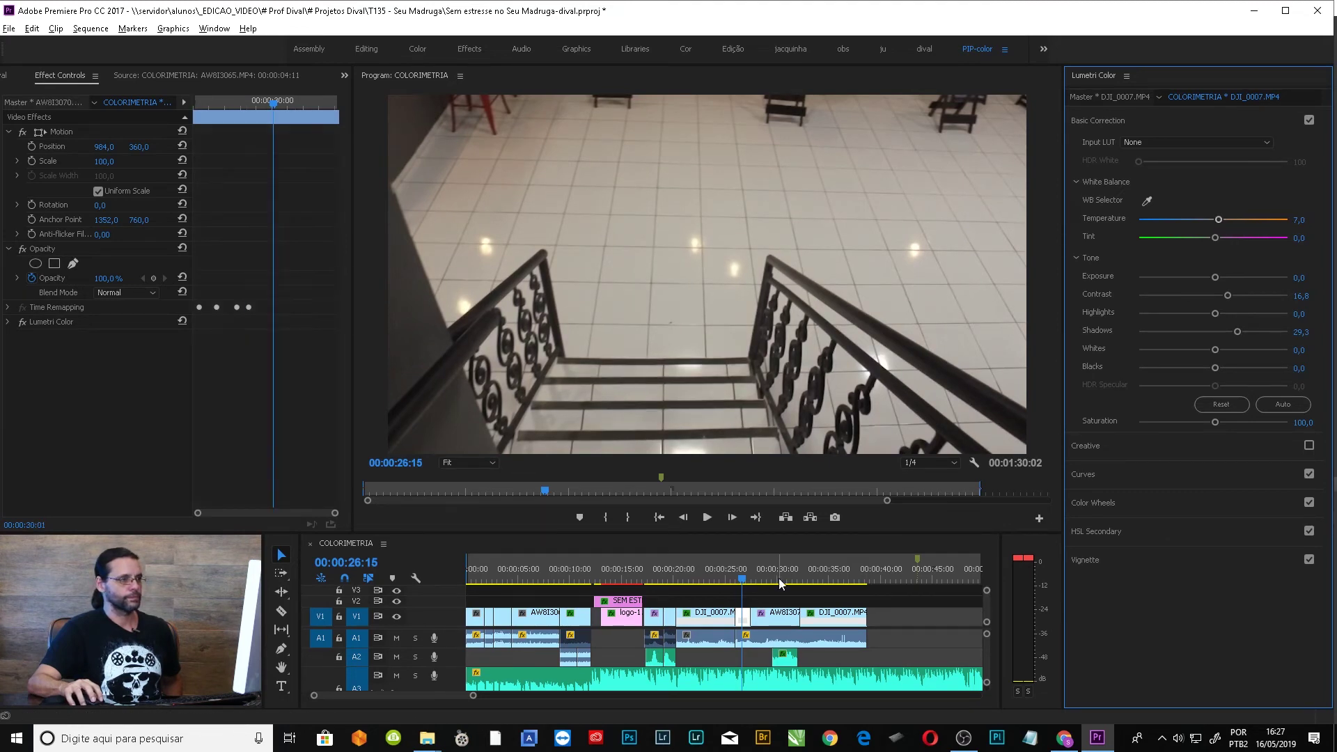
# - Examine the uncorrected pool-table clip DJI_0007.MP4 at several frames and compare it with the bar-table clip
pyautogui.click(832, 579)
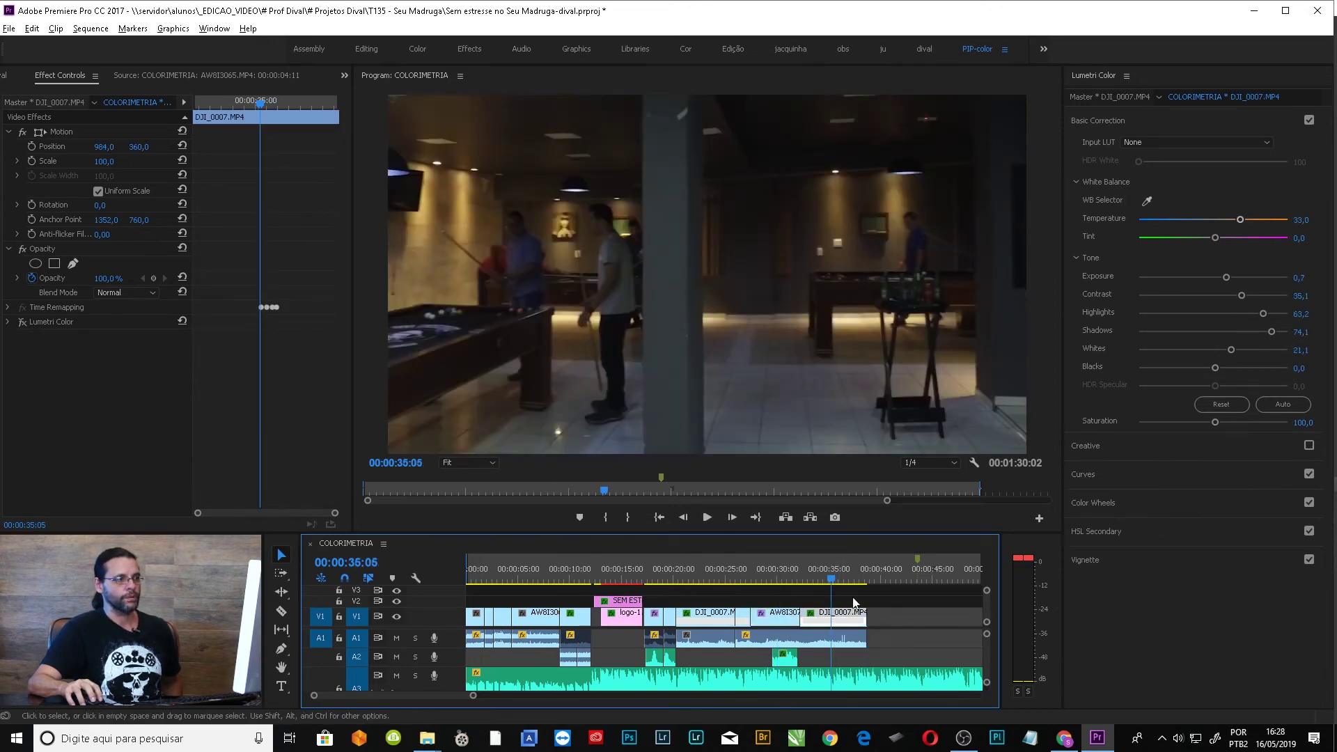
pyautogui.moveTo(834, 579); pyautogui.dragTo(802, 583)
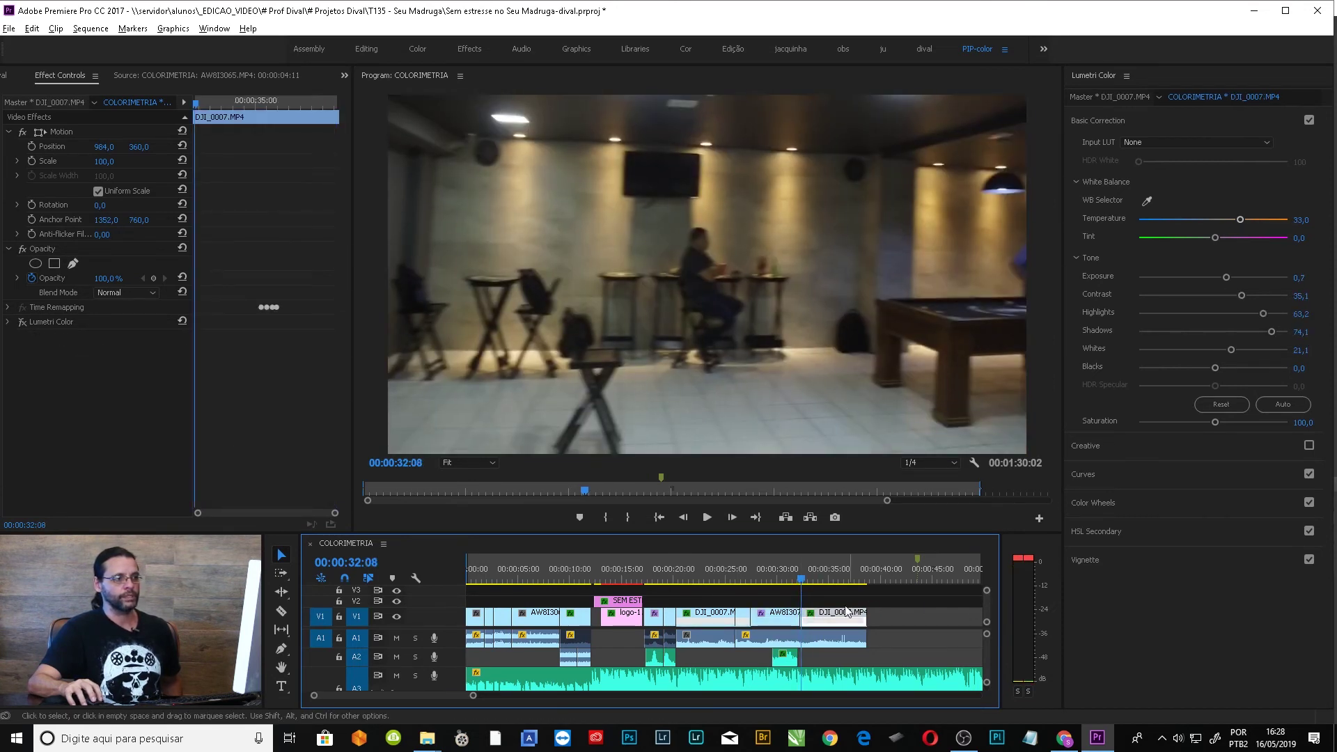
pyautogui.click(781, 580)
pyautogui.click(814, 577)
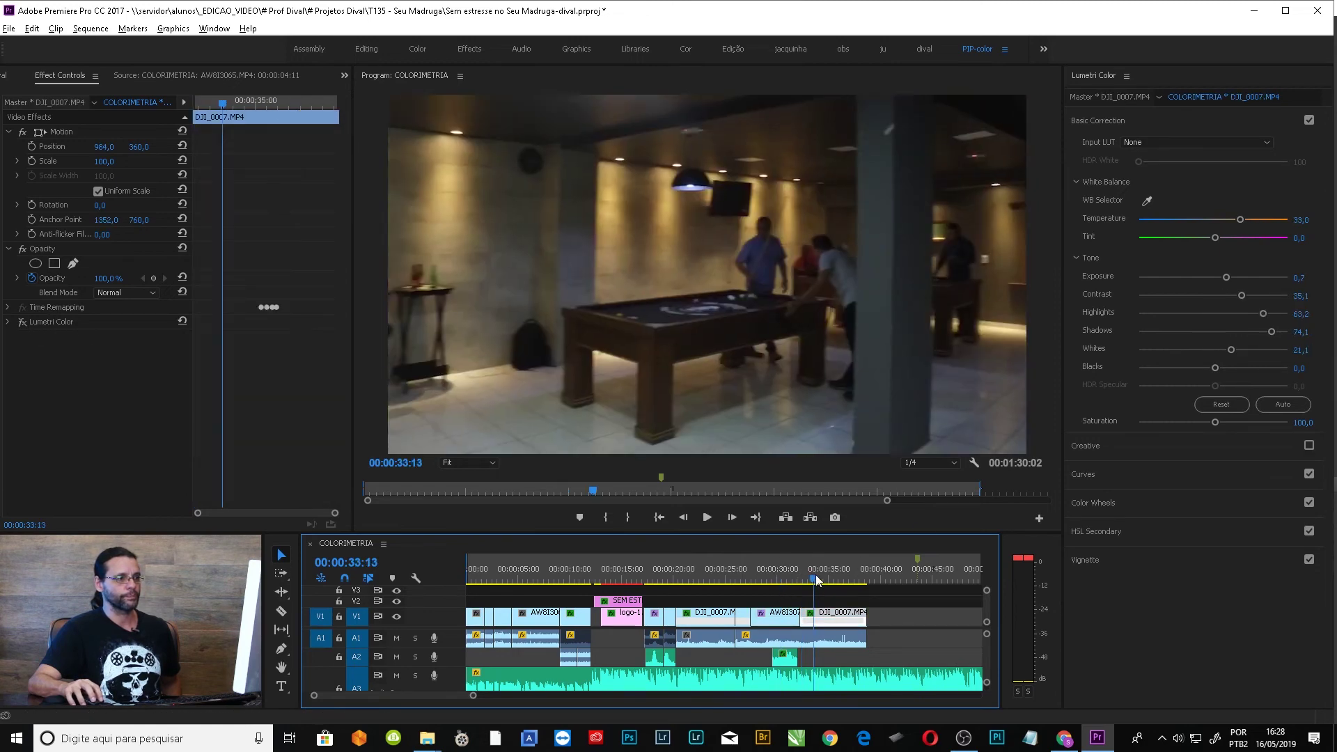
pyautogui.click(789, 583)
pyautogui.click(820, 581)
pyautogui.click(787, 578)
pyautogui.click(823, 577)
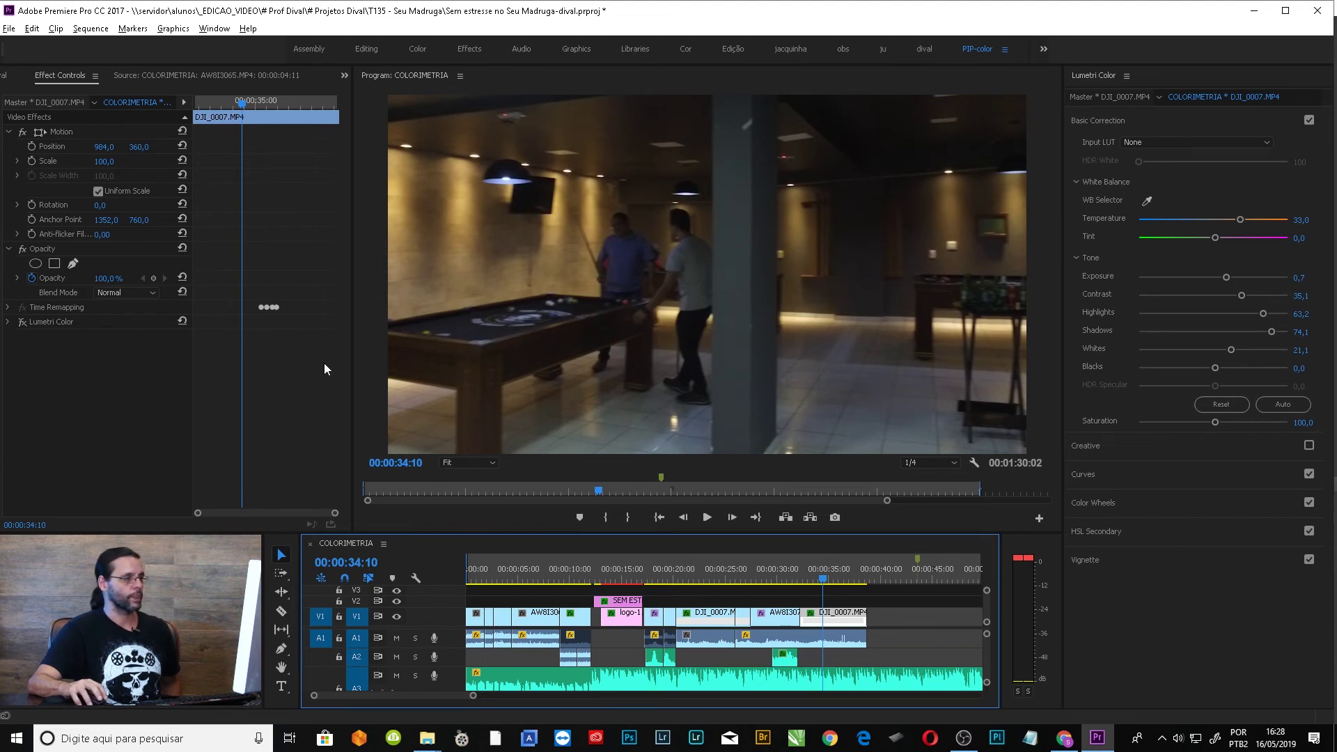
pyautogui.click(820, 579)
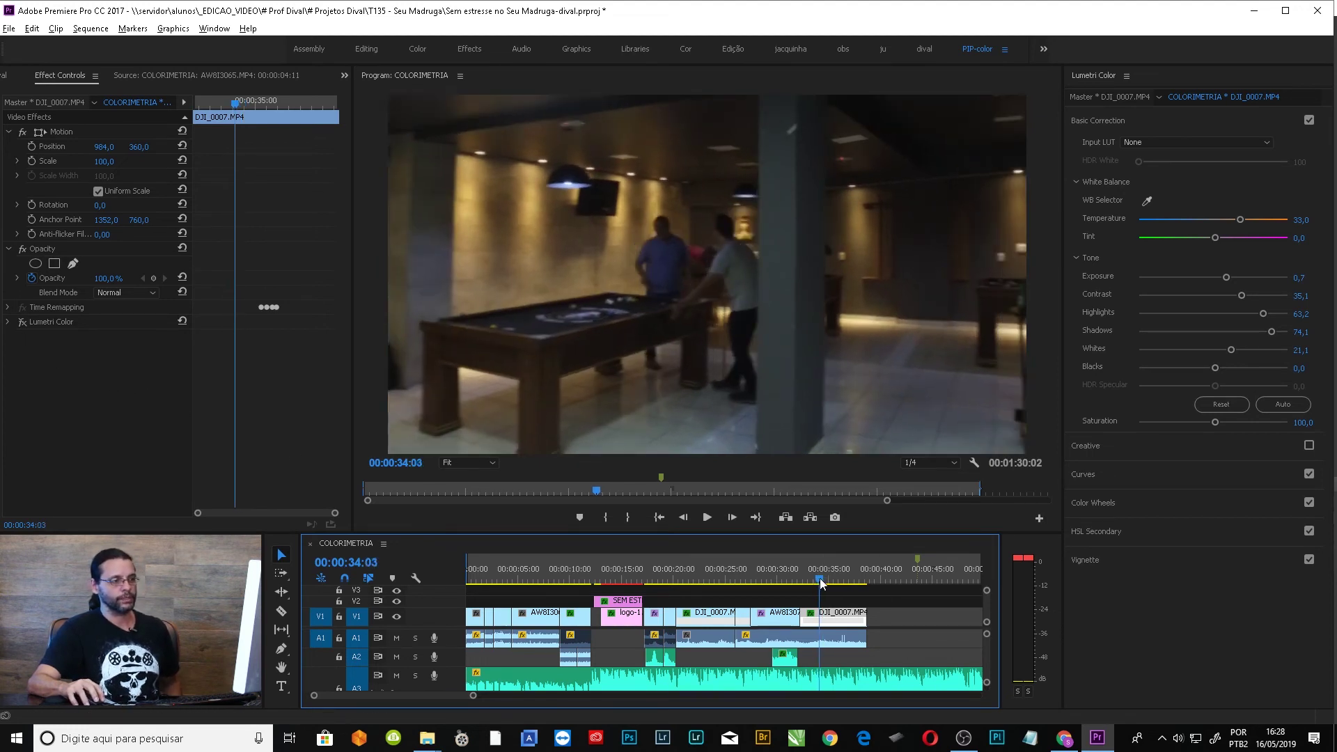
pyautogui.click(825, 578)
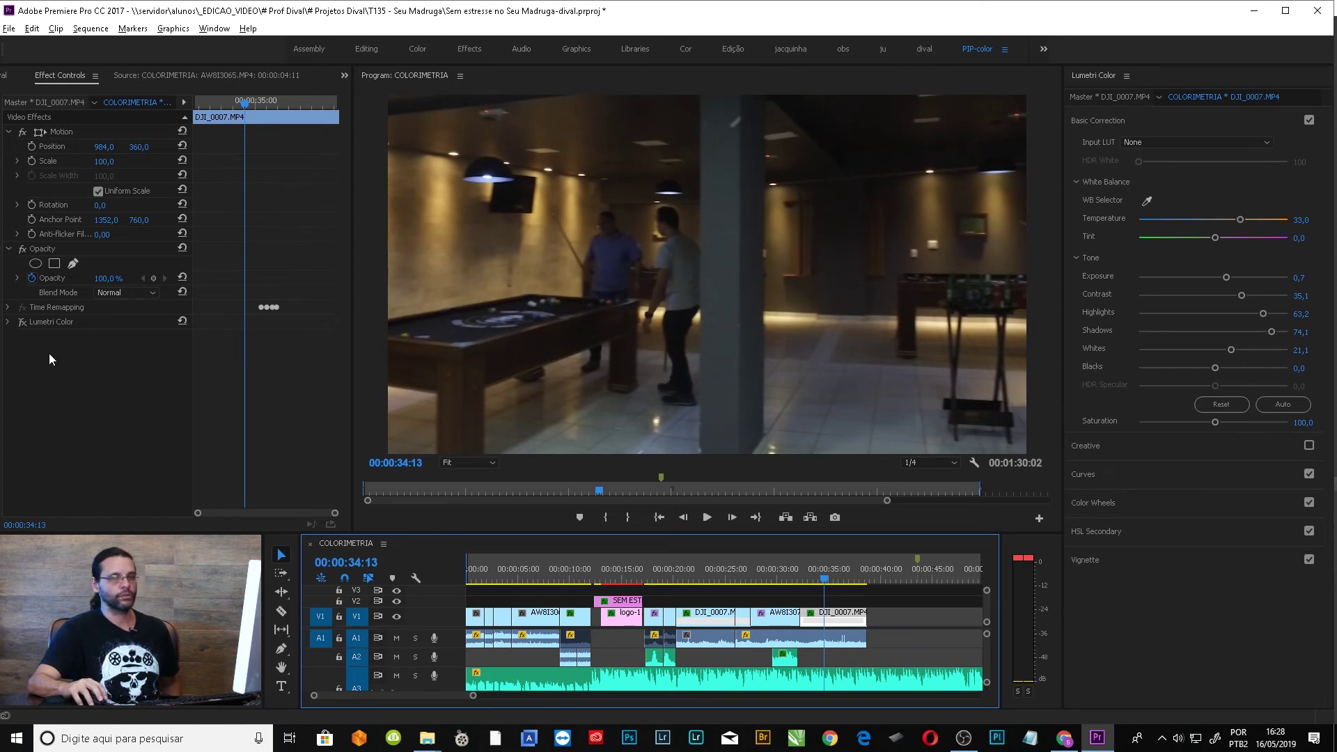
# - Enable the pool-table clip's Lumetri Color effect and set its Temperature to 18,1, comparing the picture with and without the effect
pyautogui.click(21, 322)
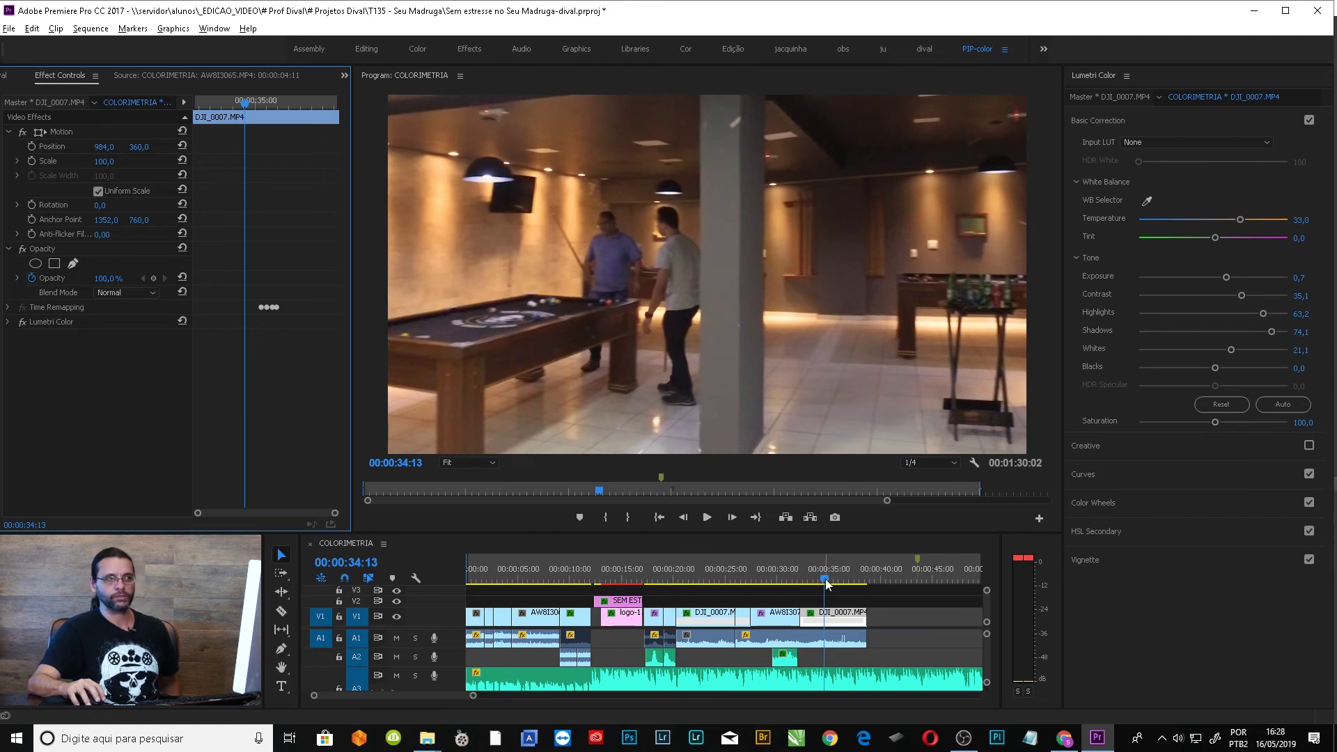
pyautogui.moveTo(822, 587)
pyautogui.mouseDown()
pyautogui.moveTo(782, 587)
pyautogui.moveTo(825, 590)
pyautogui.moveTo(795, 590)
pyautogui.moveTo(806, 593)
pyautogui.mouseUp()
pyautogui.moveTo(1240, 220); pyautogui.dragTo(1226, 223)
pyautogui.moveTo(809, 591)
pyautogui.mouseDown()
pyautogui.moveTo(798, 584)
pyautogui.moveTo(817, 587)
pyautogui.mouseUp()
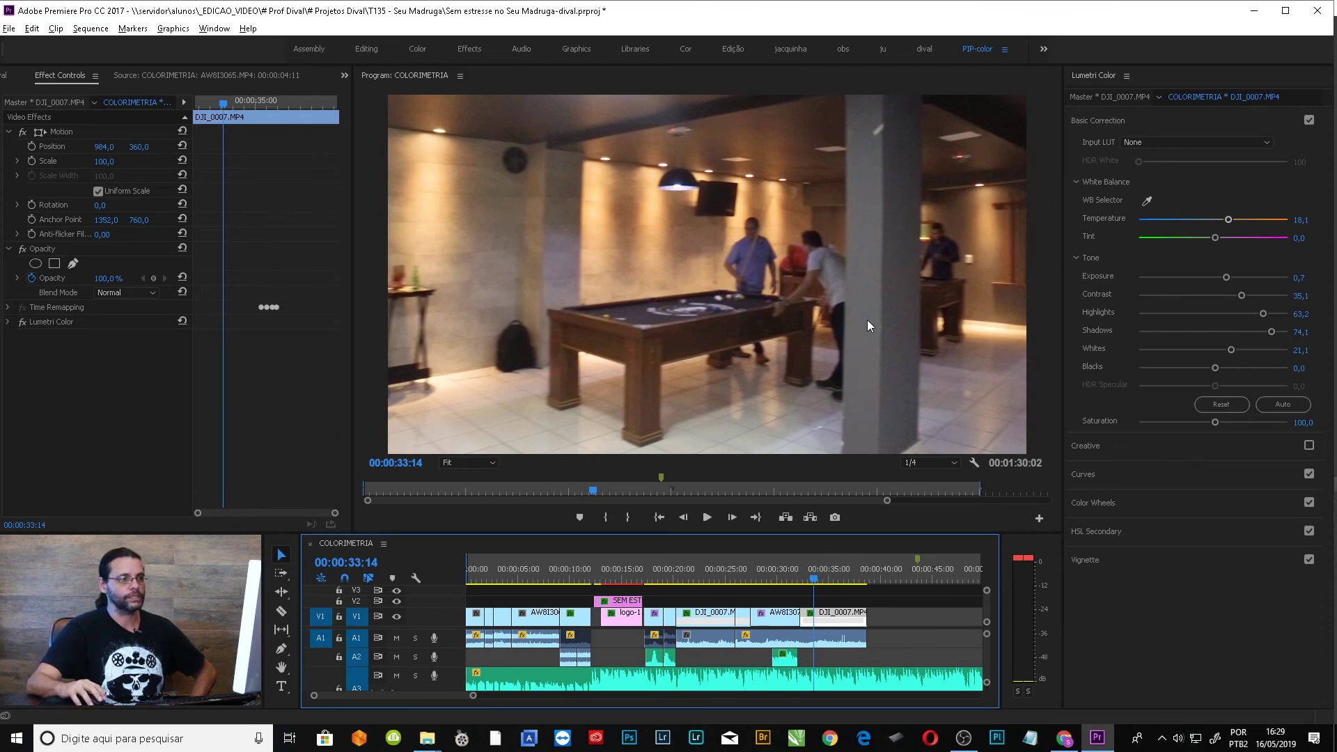
pyautogui.click(25, 322)
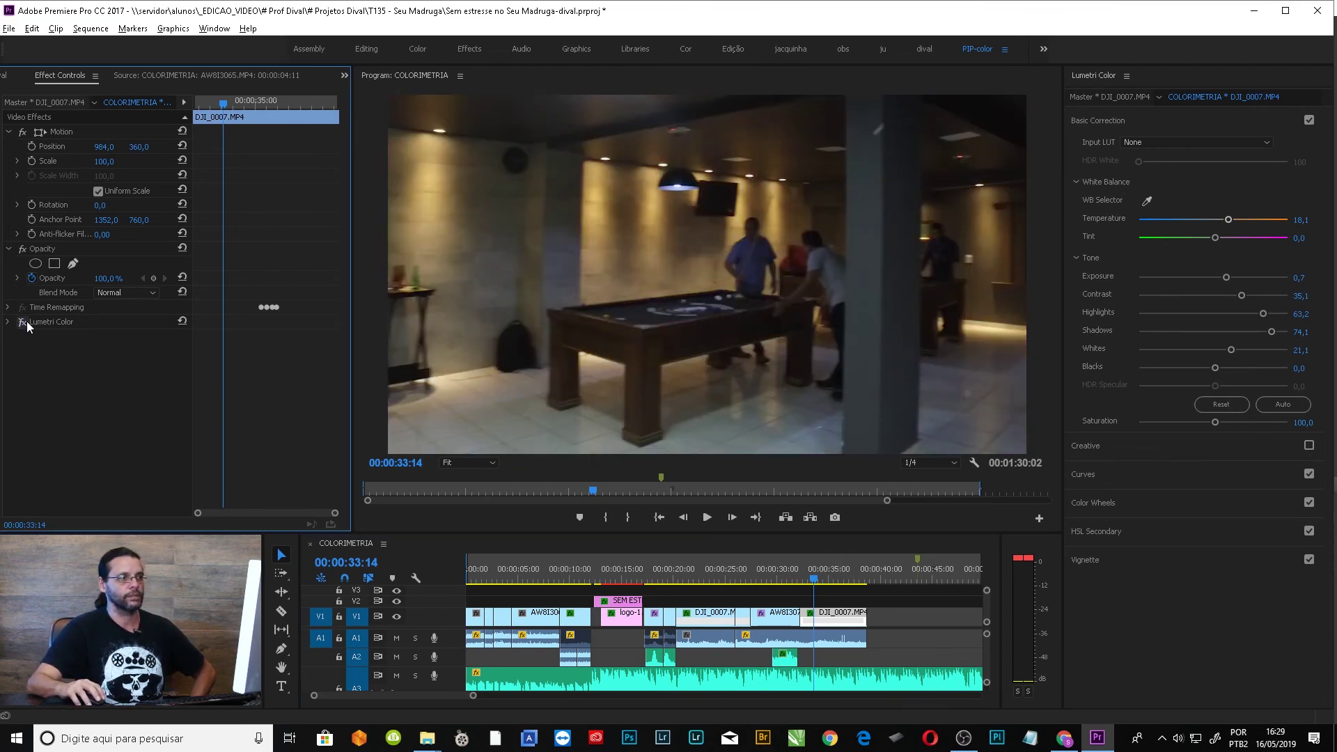
pyautogui.click(27, 321)
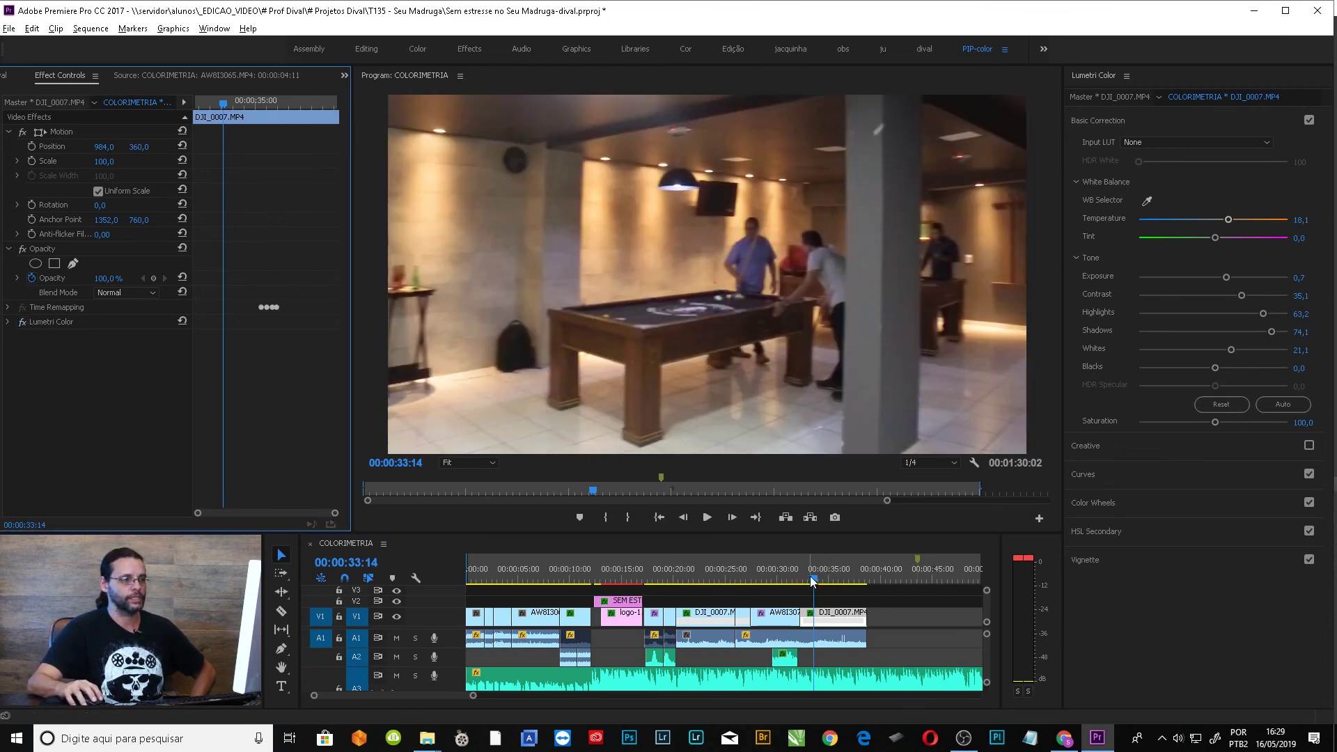
# - Review the corrected pool-table clip between about 00:00:34:22 and 00:00:37:00 and save the project
pyautogui.click(829, 580)
pyautogui.moveTo(830, 583)
pyautogui.mouseDown()
pyautogui.moveTo(862, 589)
pyautogui.moveTo(826, 582)
pyautogui.moveTo(846, 583)
pyautogui.mouseUp()
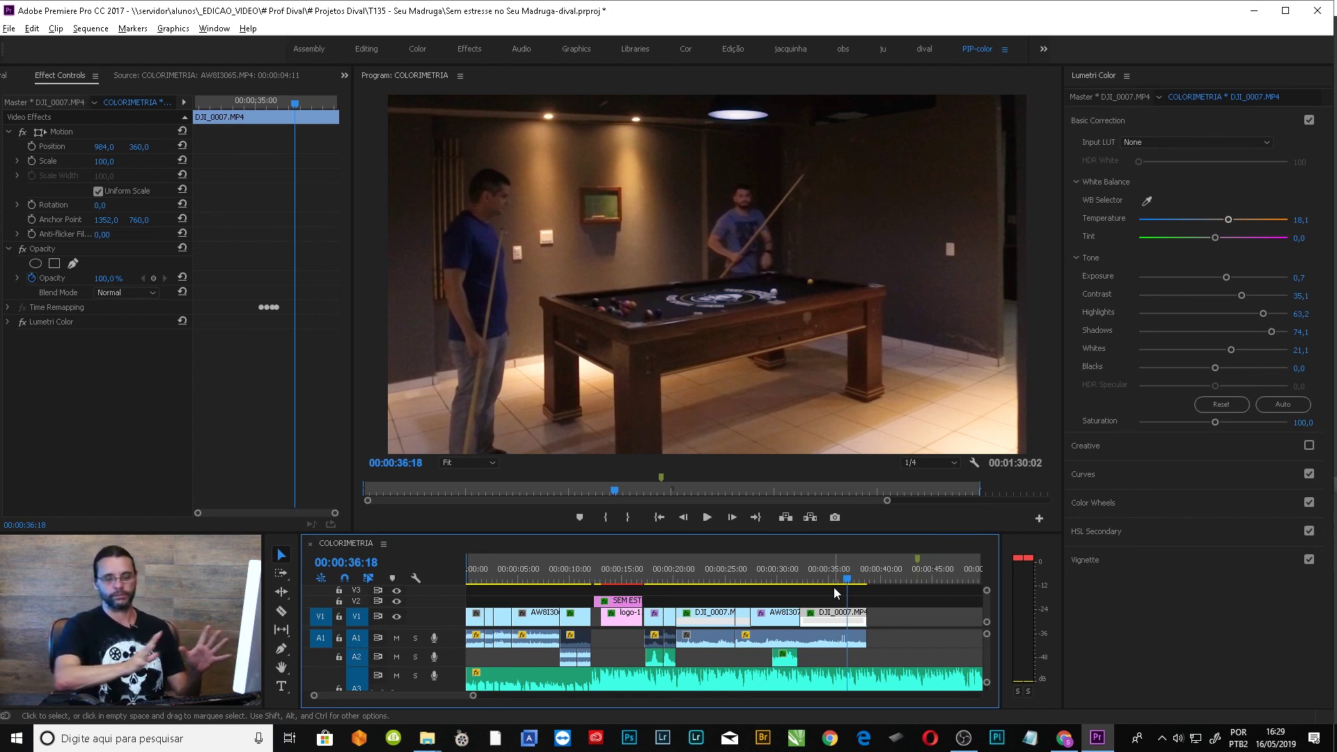
pyautogui.moveTo(834, 587); pyautogui.dragTo(849, 588)
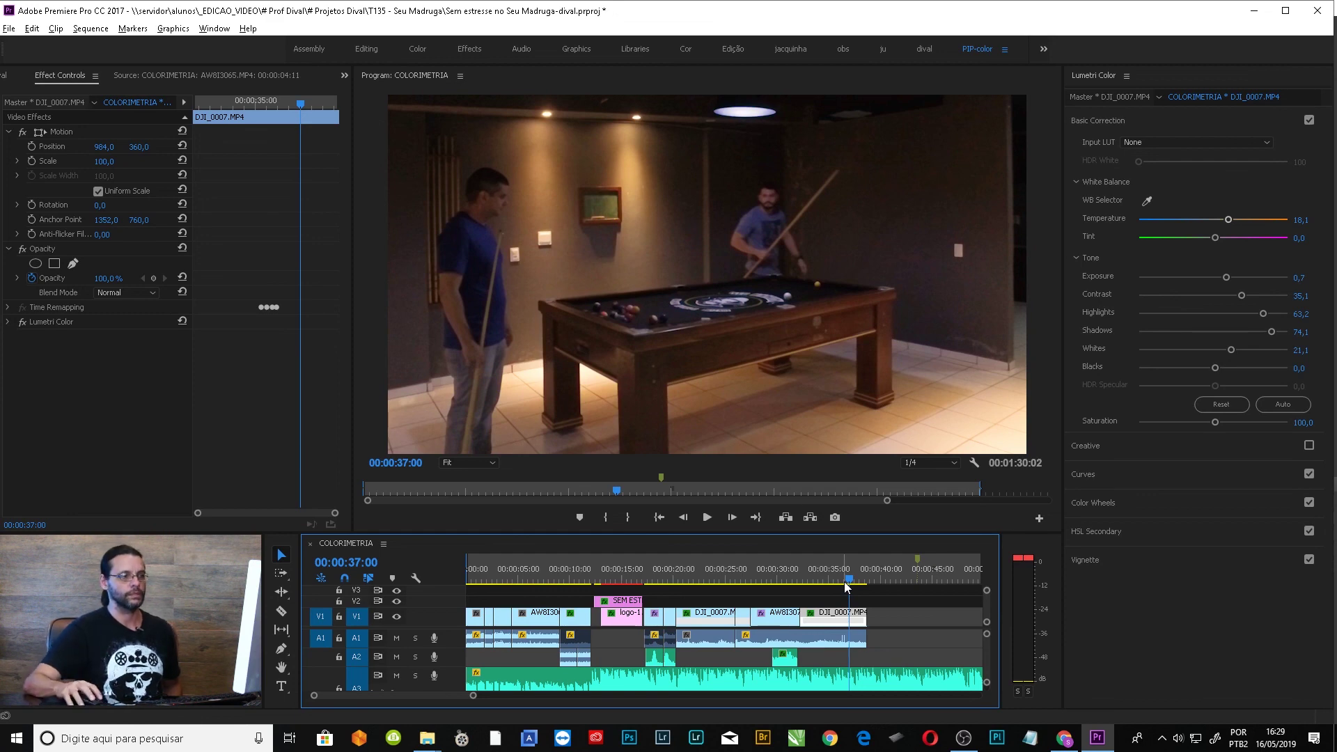
pyautogui.click(837, 583)
pyautogui.moveTo(837, 584); pyautogui.dragTo(830, 583)
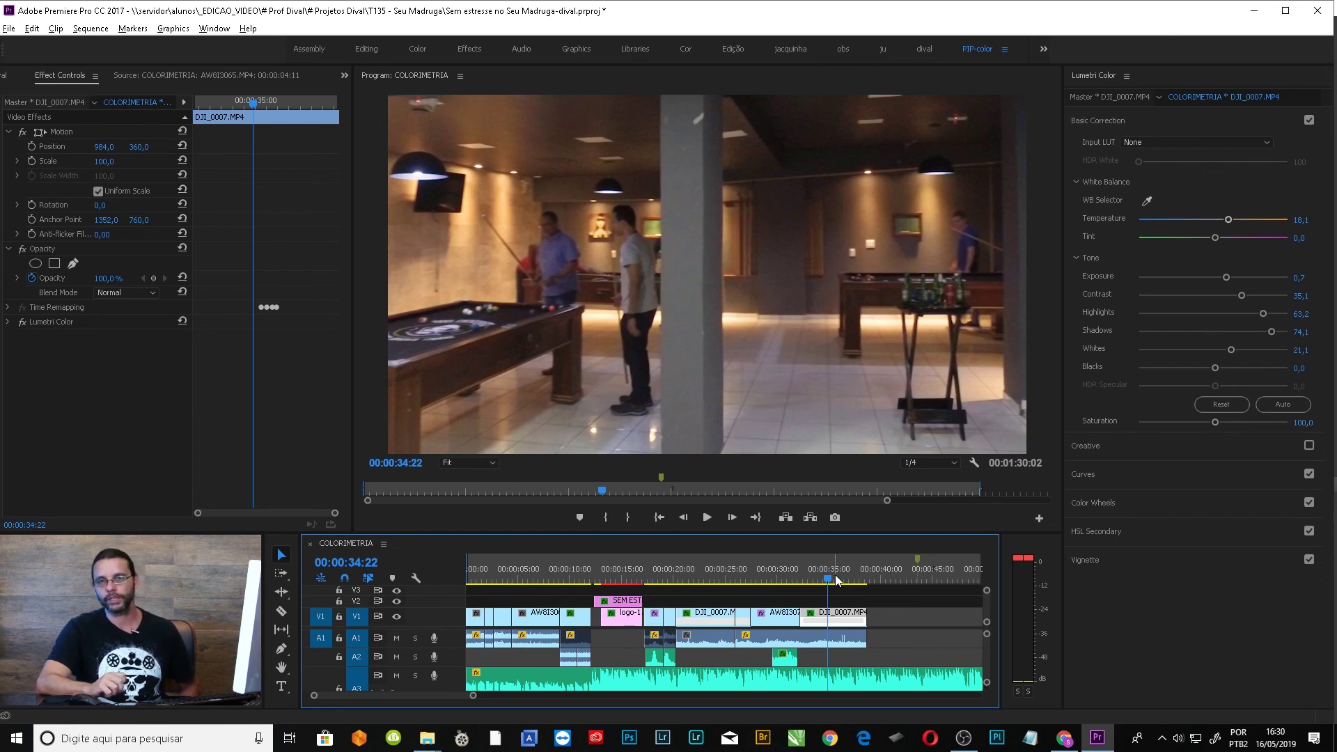
pyautogui.hotkey('ctrl', 's')
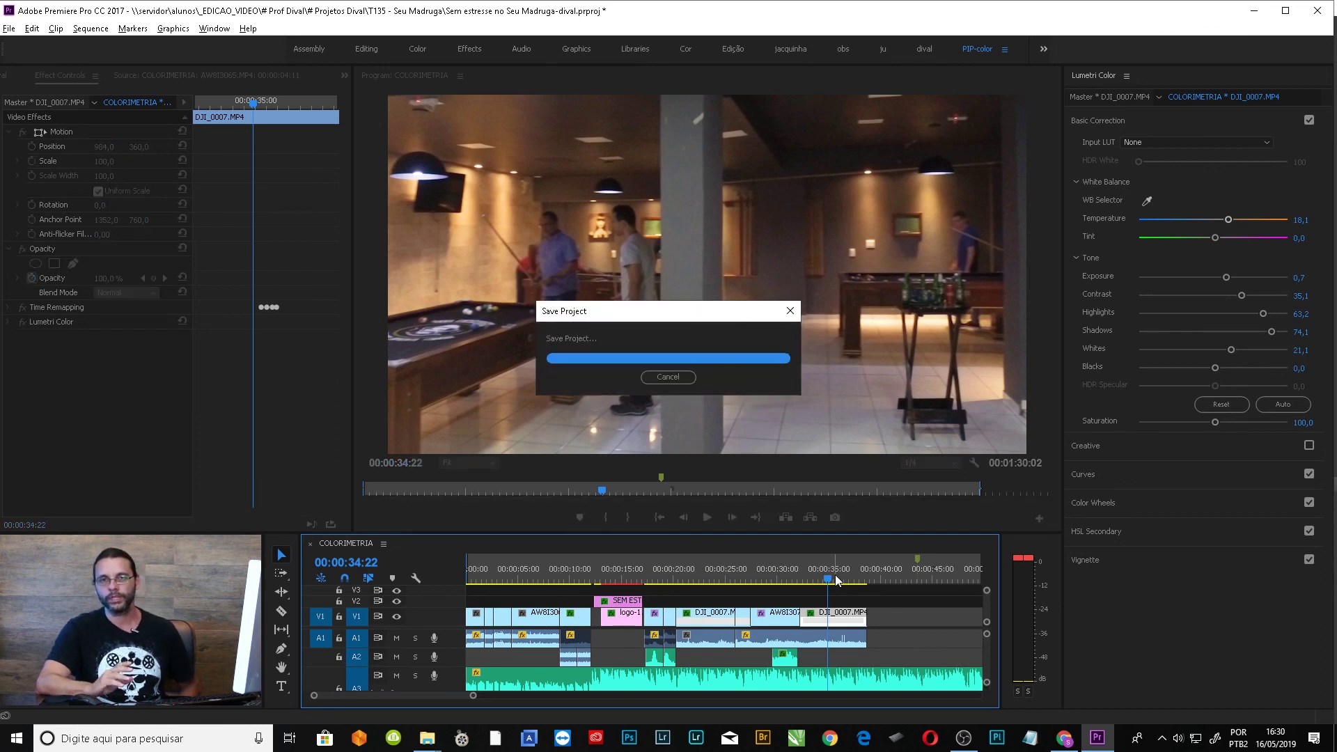